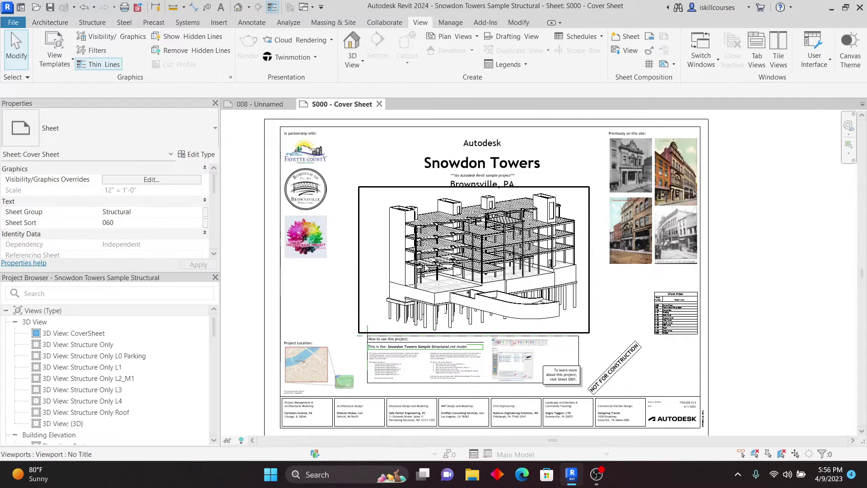
Open the Sample Architecture Project from the recent models on the home screen
scroll(443, 262, down, 2)
scroll(443, 262, up, 1)
scroll(474, 264, down, 1)
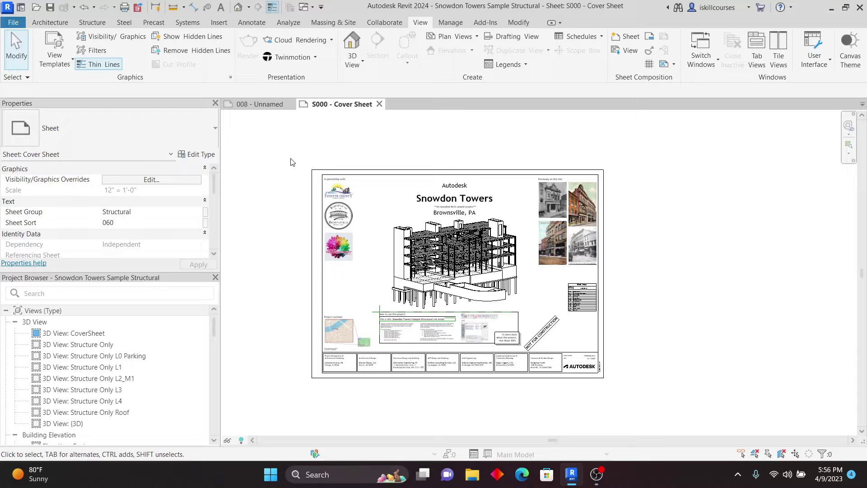
click(21, 7)
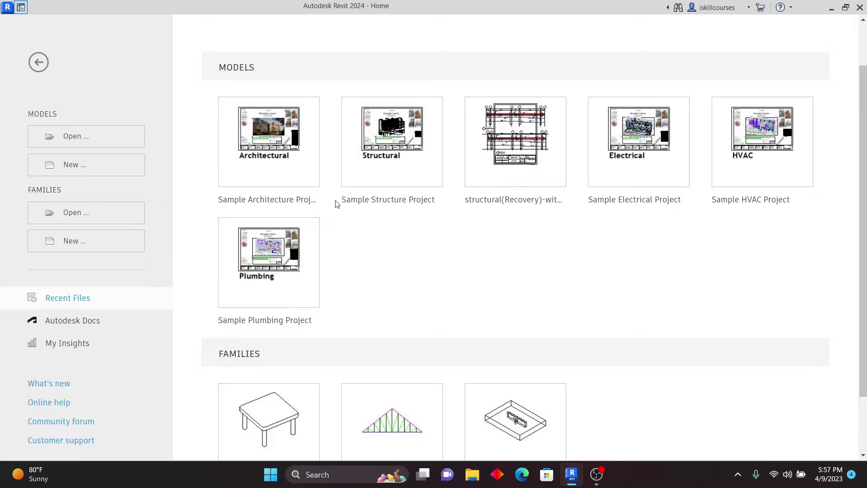
click(269, 136)
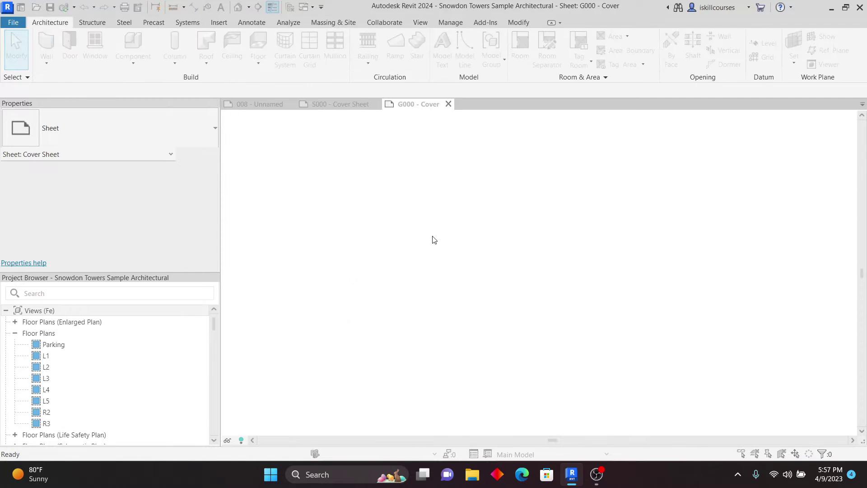
click(361, 259)
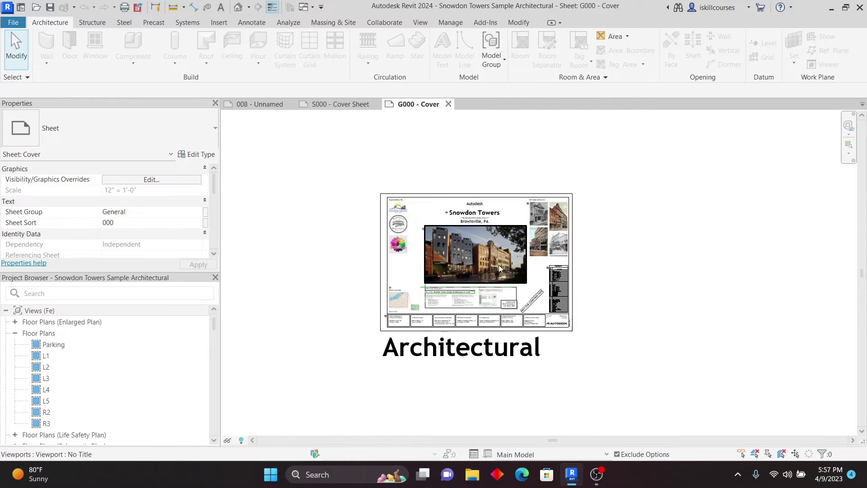
Examine the building rendering on the G000 cover sheet and open the default 3D view
scroll(488, 260, up, 5)
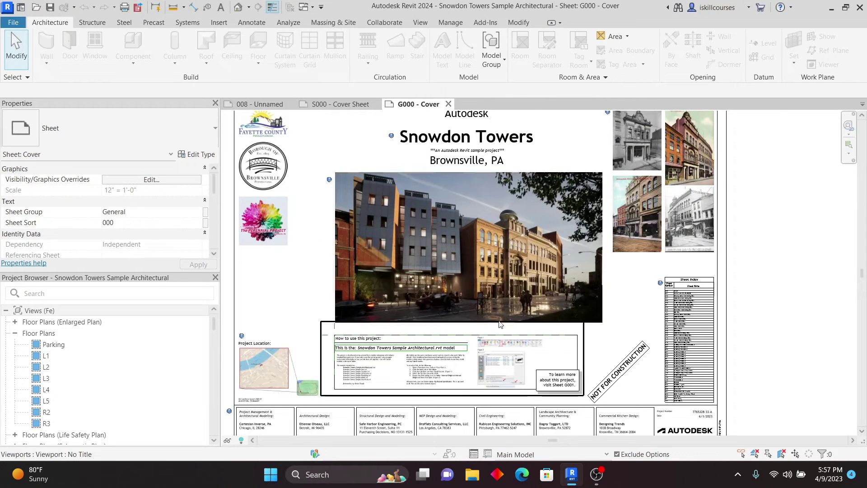
scroll(356, 163, up, 3)
scroll(347, 185, down, 1)
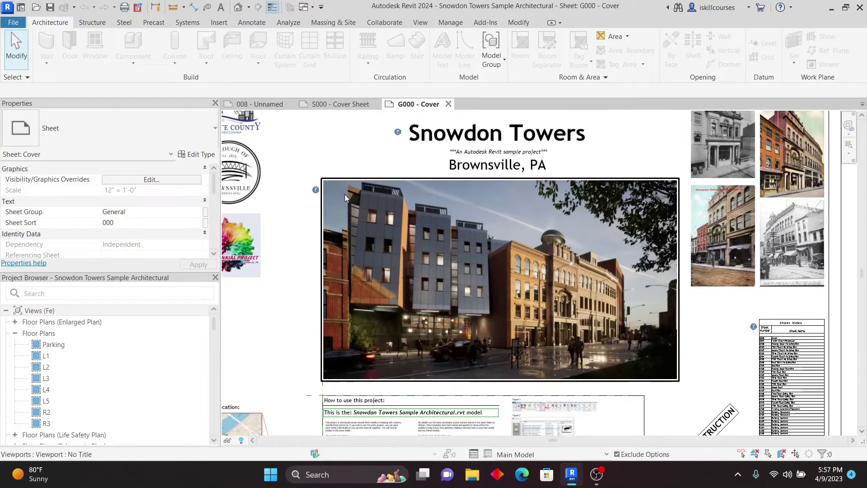
scroll(345, 202, down, 1)
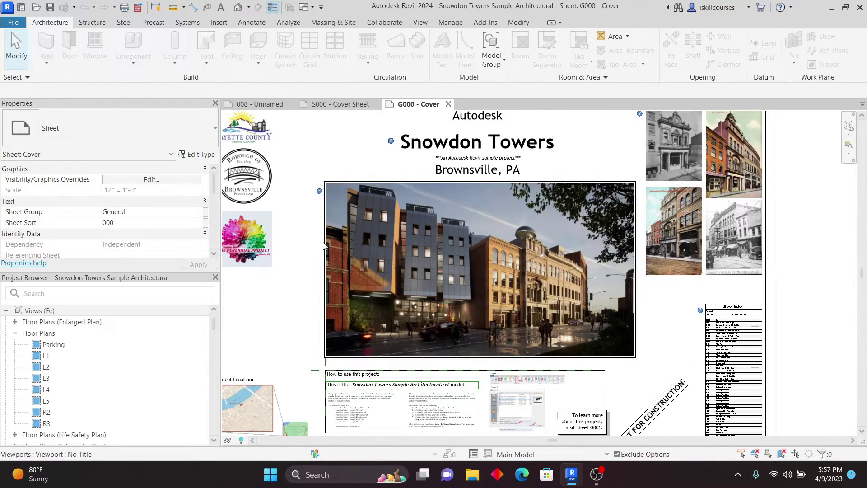
scroll(429, 244, down, 2)
scroll(442, 251, up, 2)
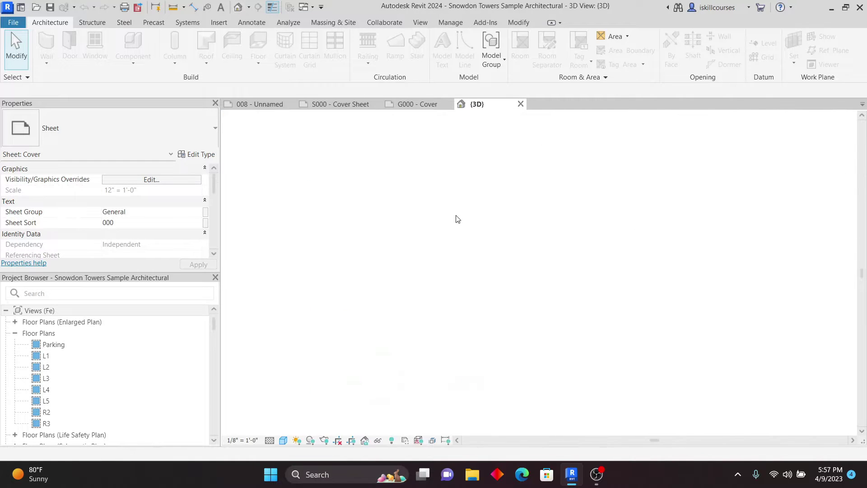
View the whole site in 3D and check the extent of the linked Snowdon Towers Sample Site.rvt model
scroll(479, 266, up, 5)
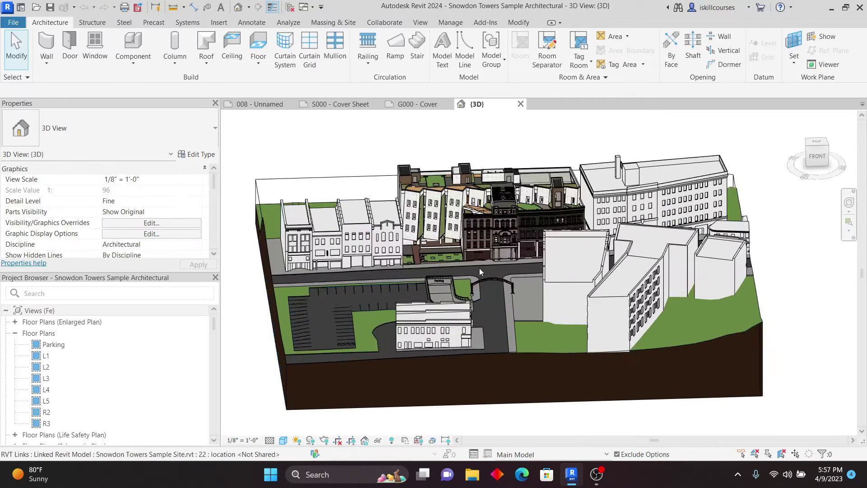
scroll(457, 251, down, 5)
shift+middle_drag(471, 269, 574, 222)
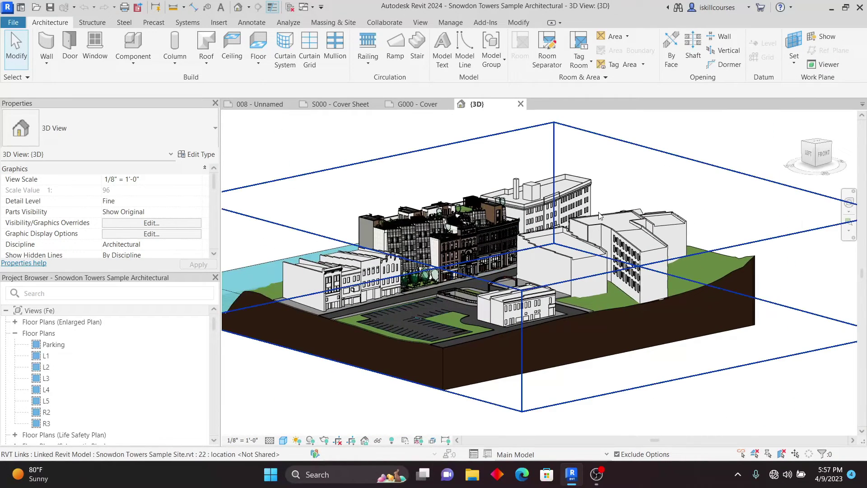
click(574, 220)
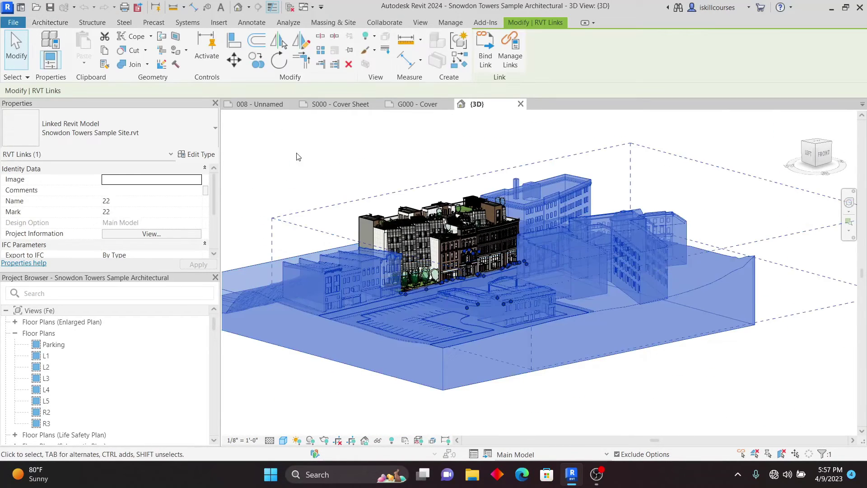
click(296, 157)
Examine the building's rooftop pergolas, roof terraces and street facades up close in the 3D view
scroll(410, 206, up, 10)
scroll(416, 217, down, 5)
scroll(406, 208, up, 5)
scroll(381, 172, up, 8)
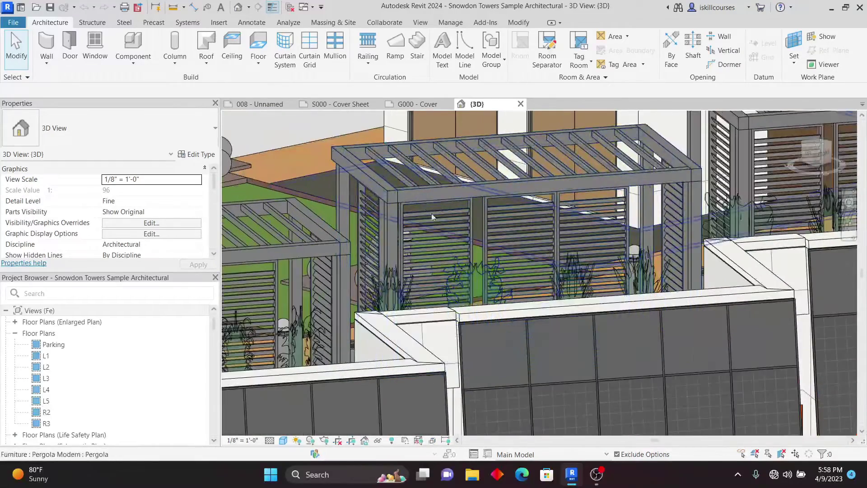
scroll(439, 199, down, 2)
shift+middle_drag(439, 195, 466, 208)
scroll(467, 208, down, 8)
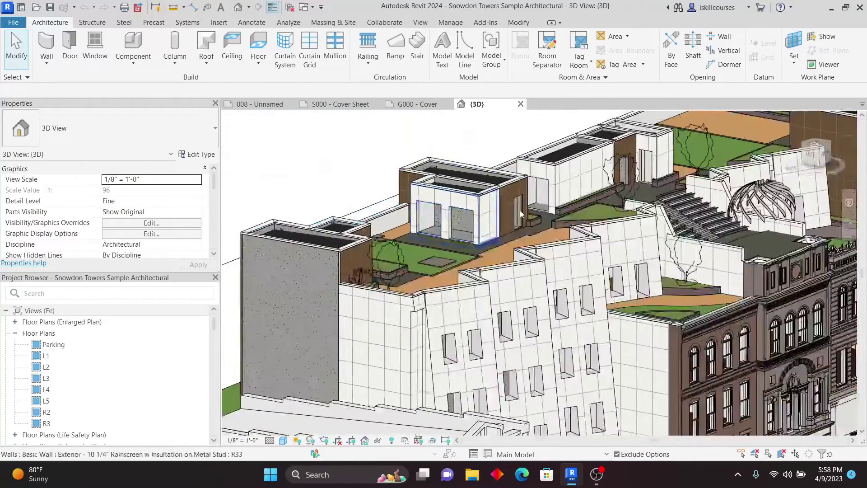
scroll(715, 213, up, 5)
scroll(638, 175, down, 5)
scroll(639, 213, up, 2)
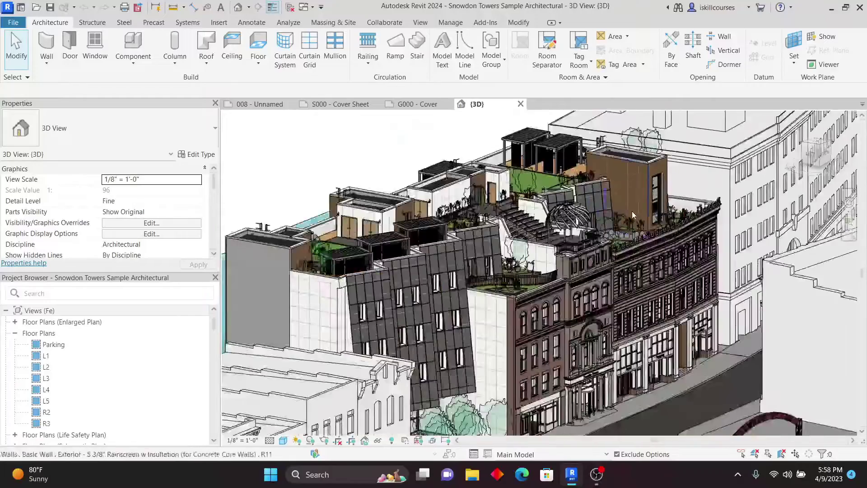
scroll(635, 213, down, 3)
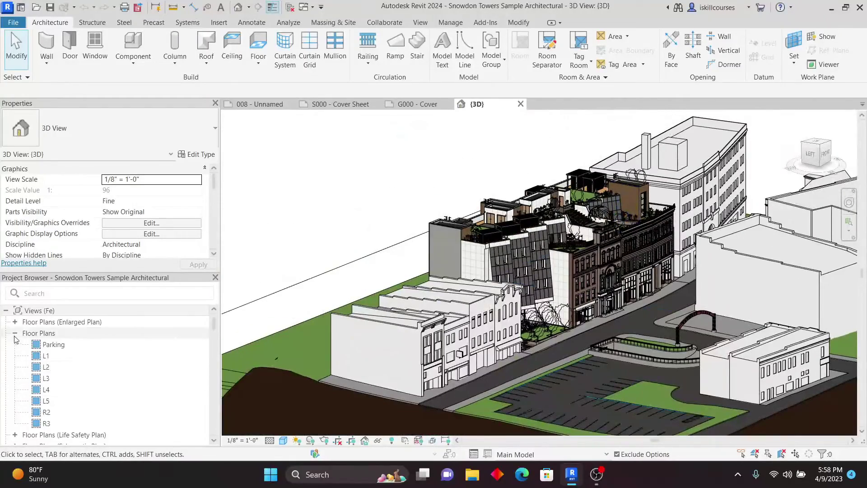
Open the L3 floor plan to examine its room layout, and open the L5 floor plan
click(47, 381)
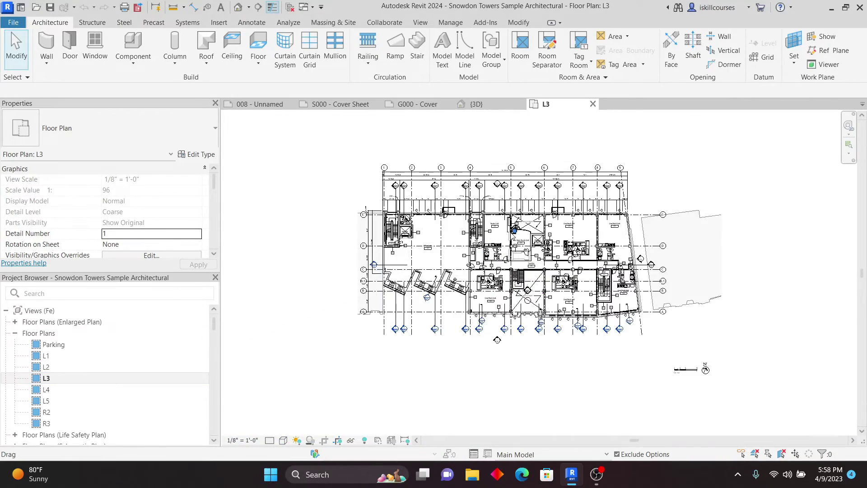
scroll(511, 236, up, 6)
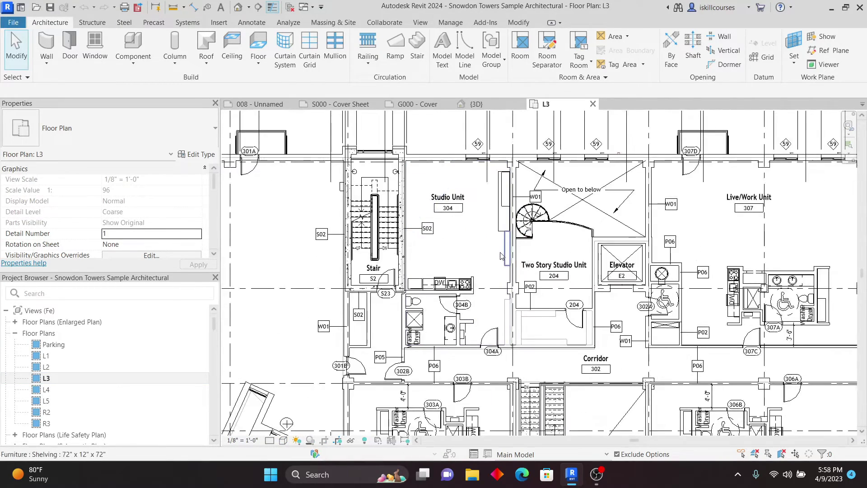
scroll(501, 256, down, 5)
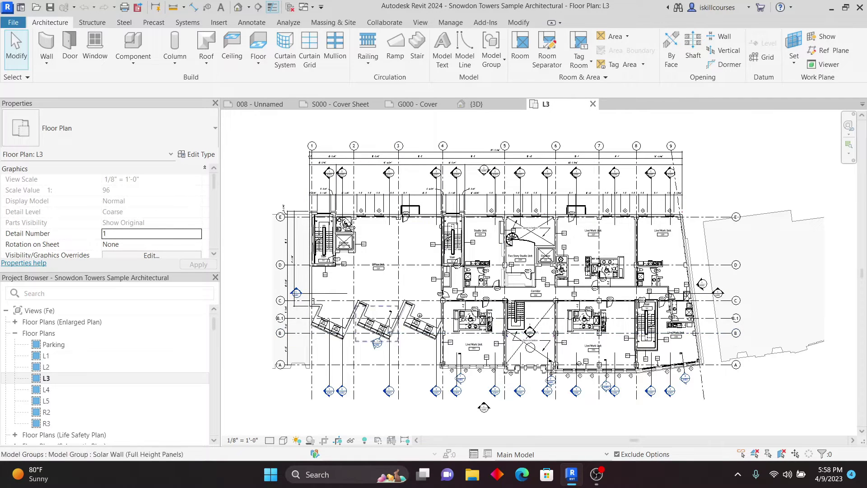
click(47, 400)
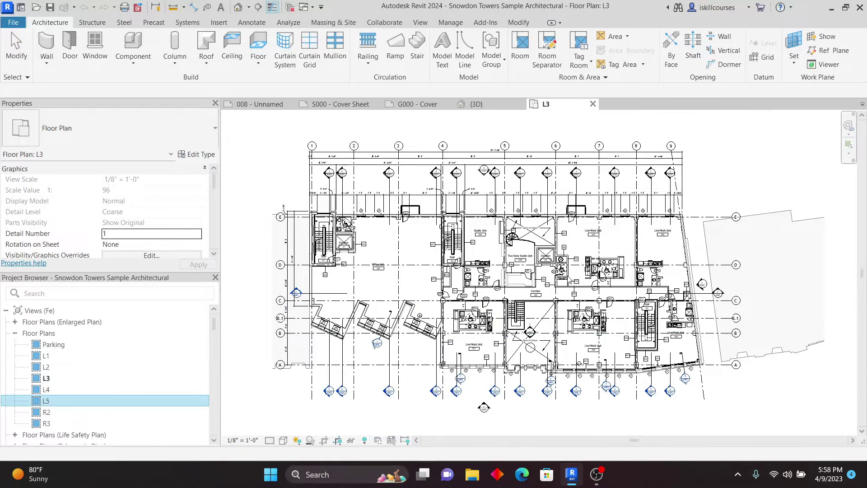
double_click(47, 401)
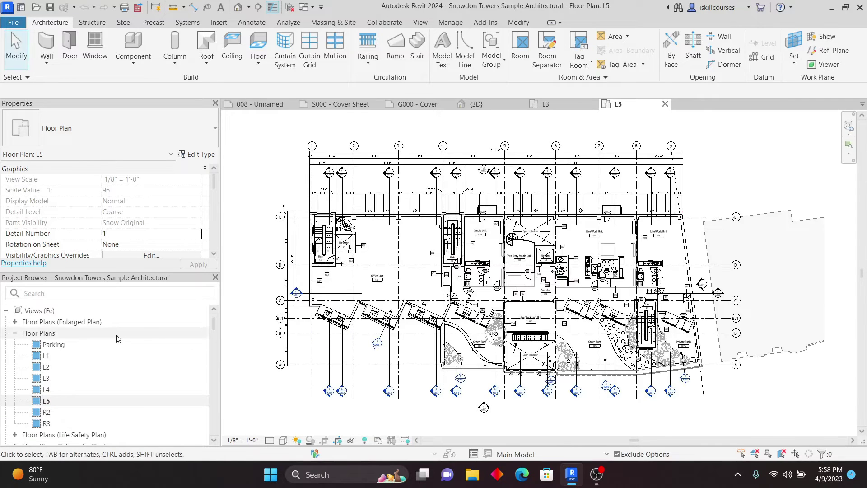
Open the sheet SD104 - Fourth Floor Plan and examine its units up close
scroll(118, 338, down, 20)
click(61, 345)
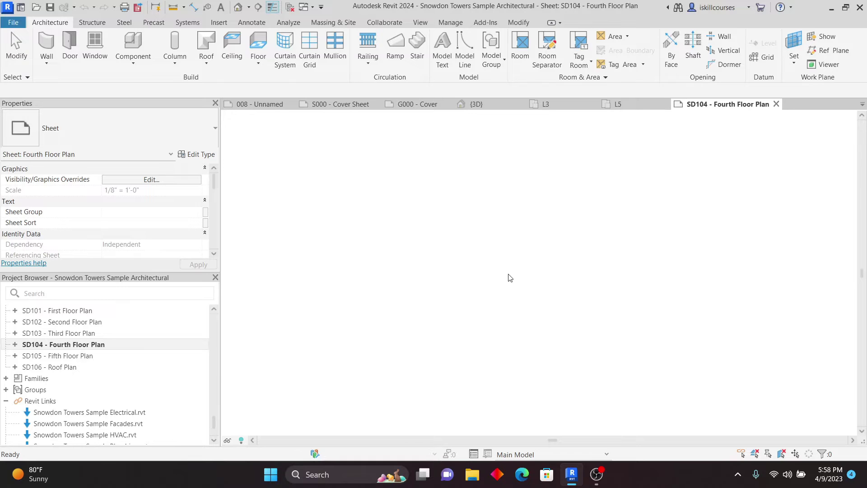
scroll(531, 237, up, 5)
scroll(531, 237, up, 2)
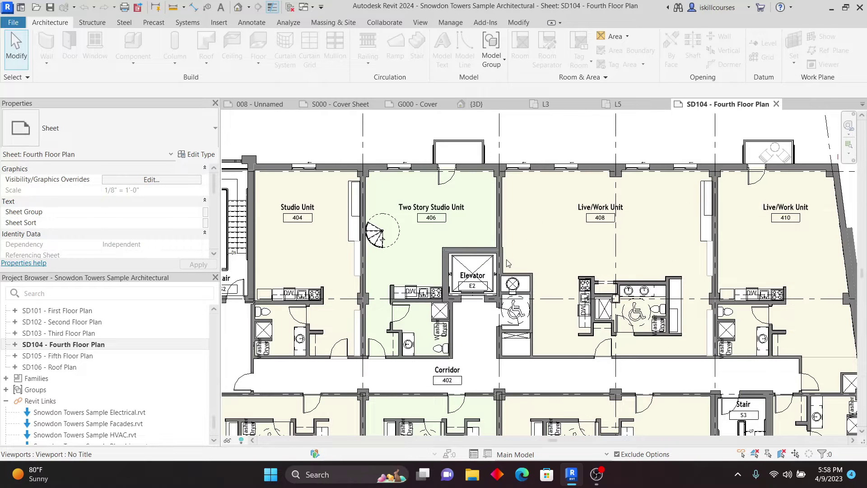
Close all open views of the architectural sample: SD104, L5, L3, {3D} and the G000 cover
click(776, 104)
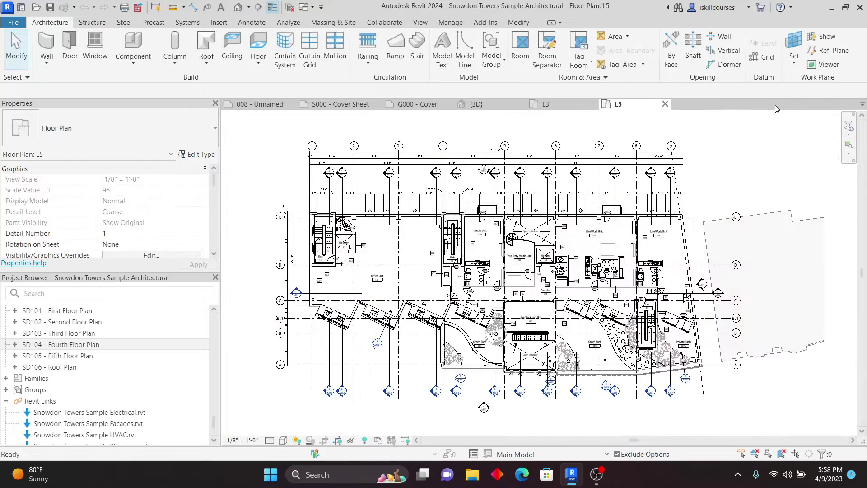
click(665, 104)
click(592, 104)
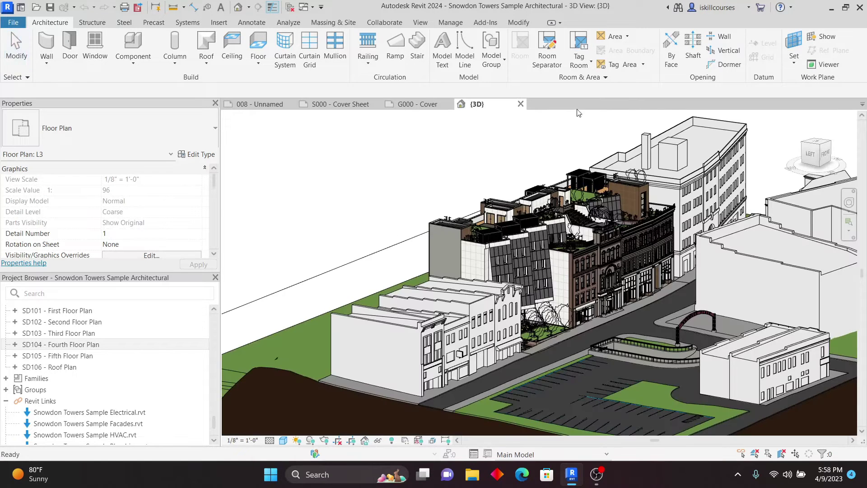
click(521, 104)
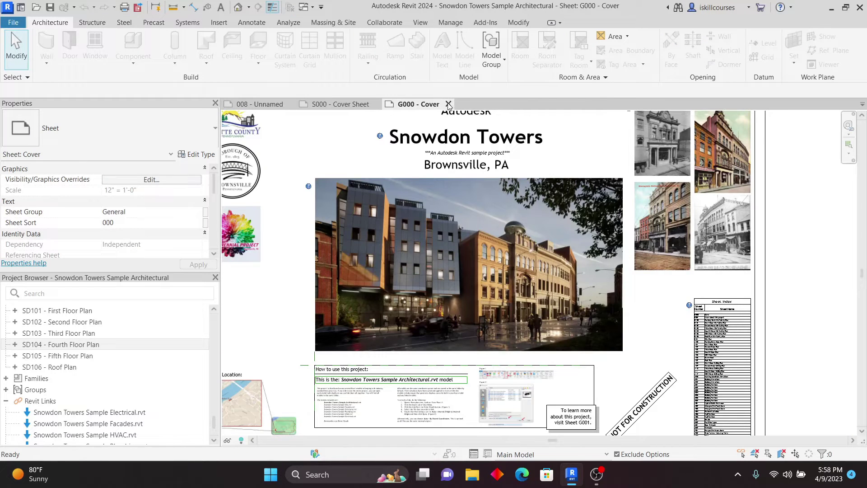
click(449, 105)
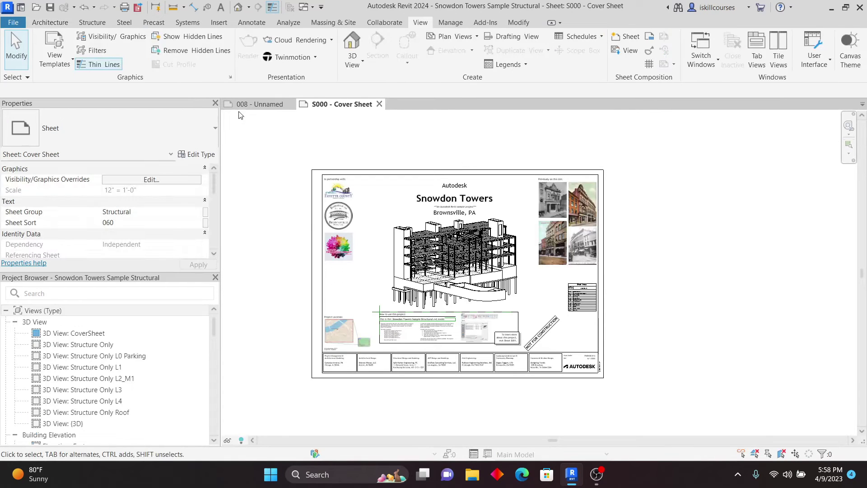
Create a new project from the Imperial Multi-discipline template
click(21, 7)
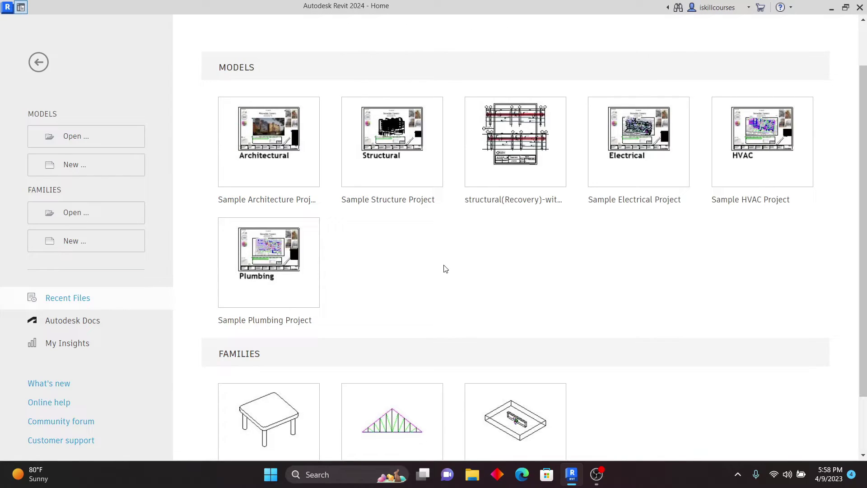
click(72, 165)
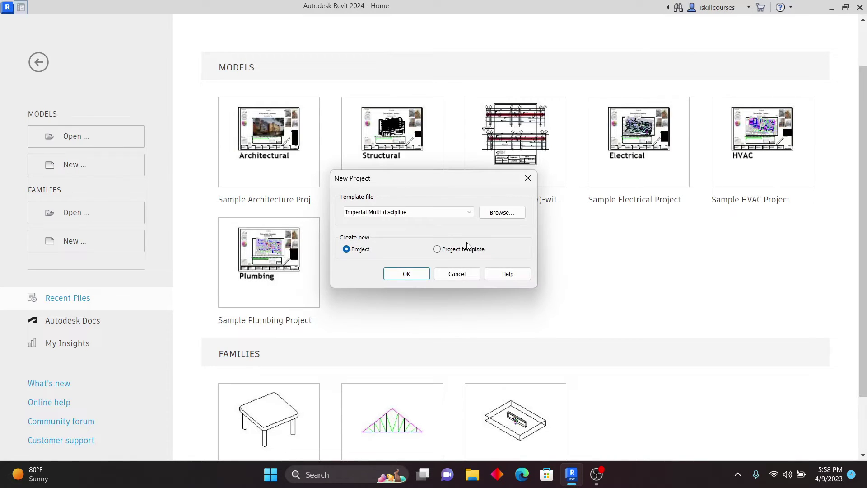
click(470, 214)
click(469, 215)
click(412, 275)
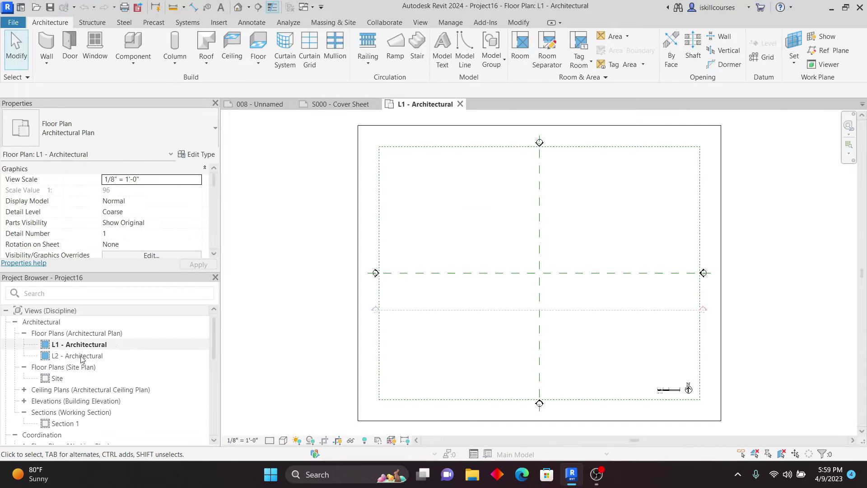
Review the new project's views by discipline, including the ceiling plans and building elevations, and close the project
scroll(85, 366, down, 5)
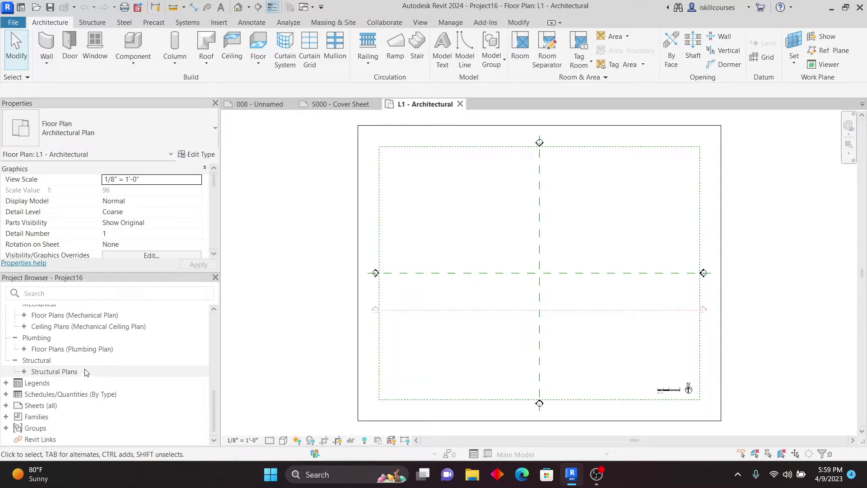
scroll(85, 373, up, 5)
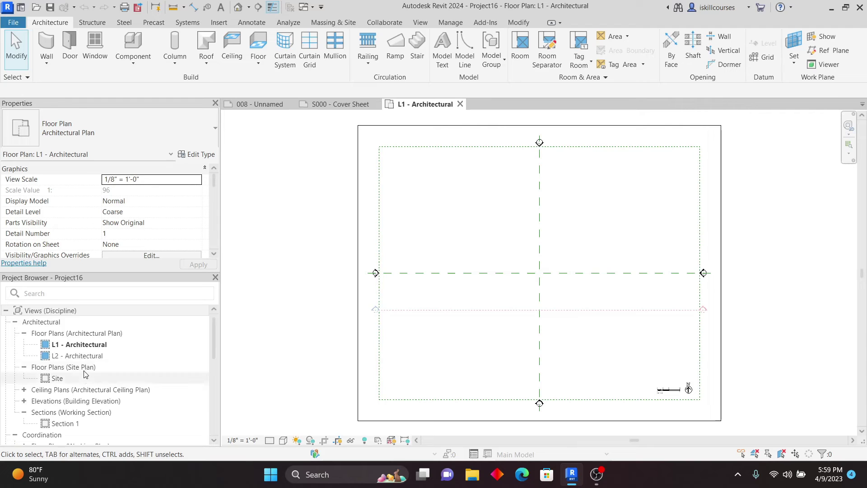
scroll(72, 368, down, 5)
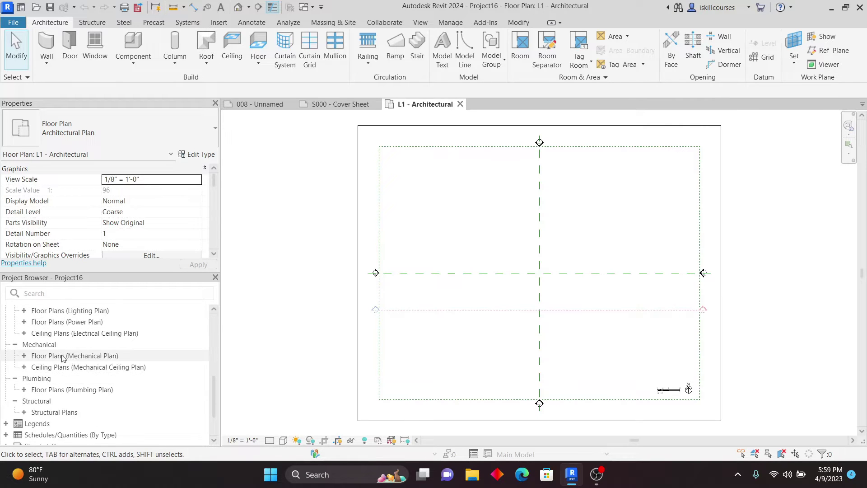
scroll(62, 357, up, 5)
double_click(47, 389)
scroll(77, 363, down, 5)
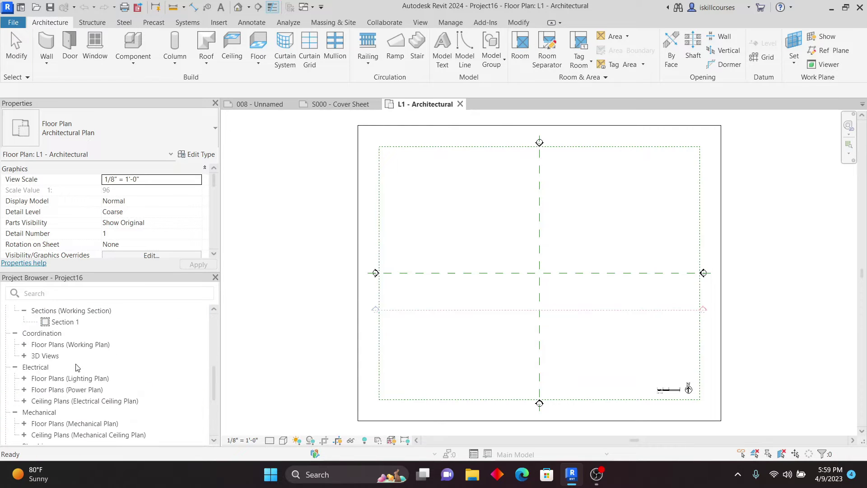
scroll(78, 363, up, 5)
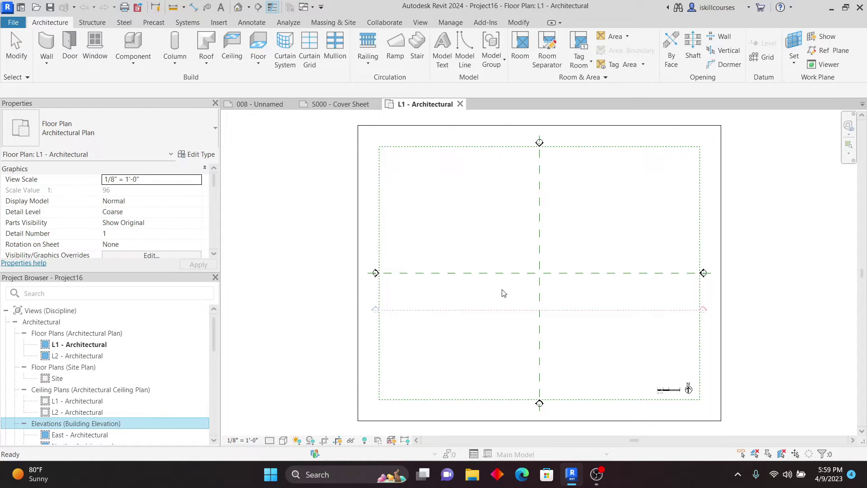
click(459, 104)
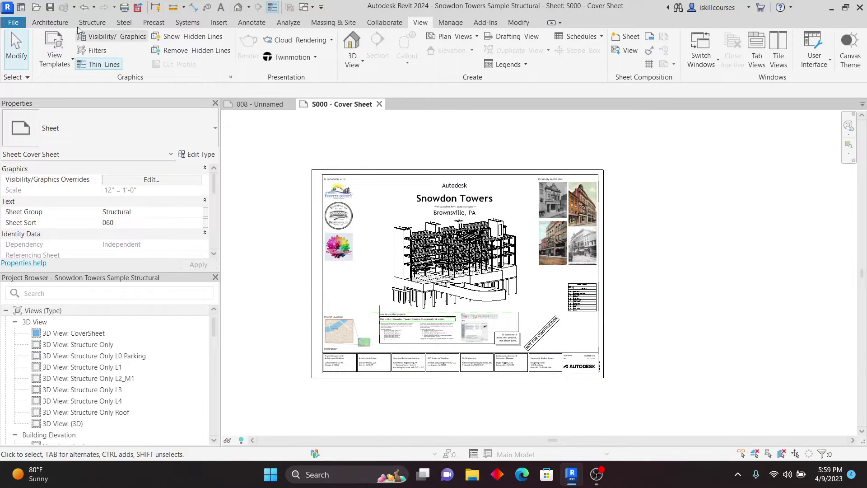
Create a new project from the Structural Analysis-Default template in the English-Imperial template folder
click(20, 8)
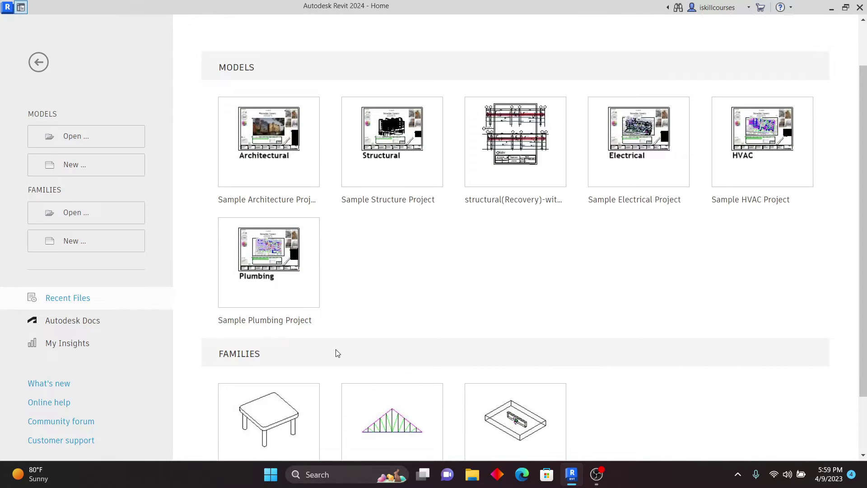
click(73, 171)
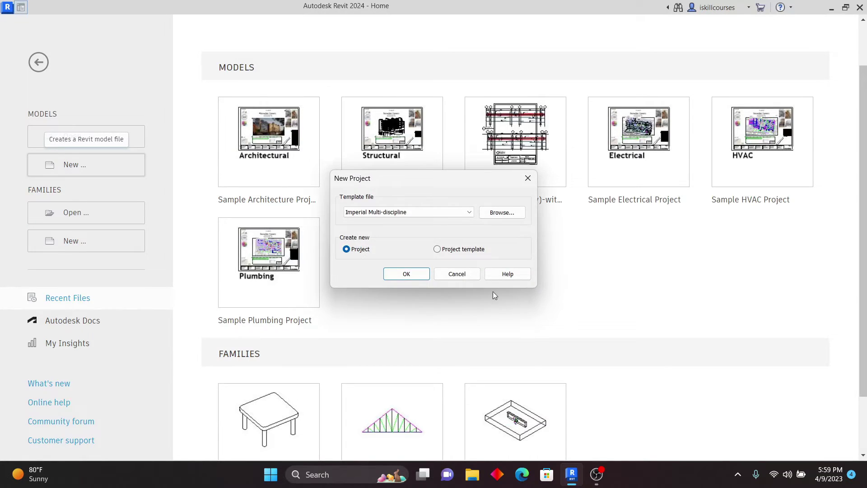
click(496, 213)
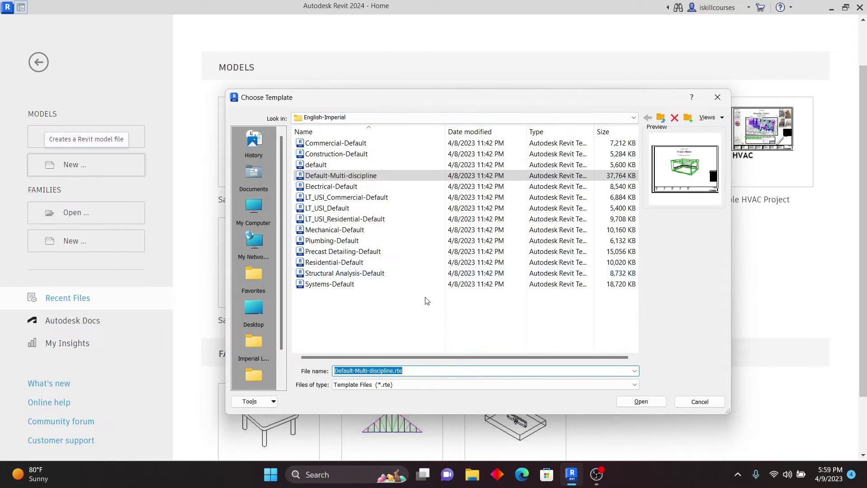
click(320, 274)
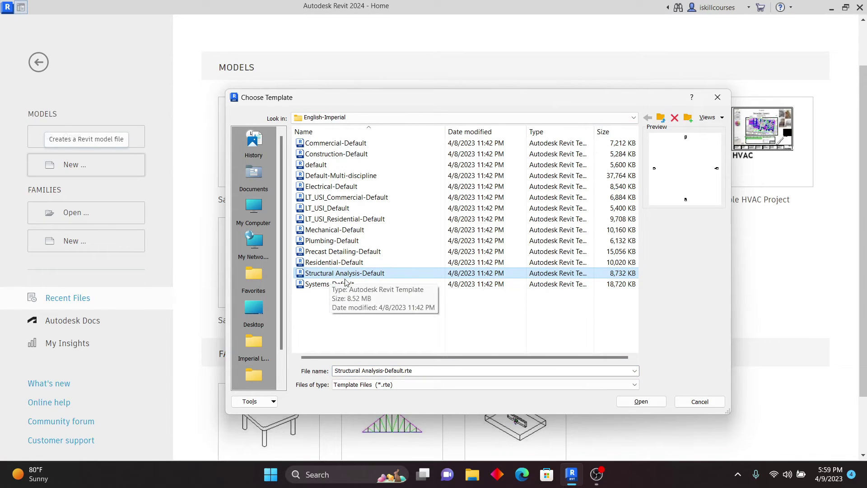
click(649, 402)
click(411, 274)
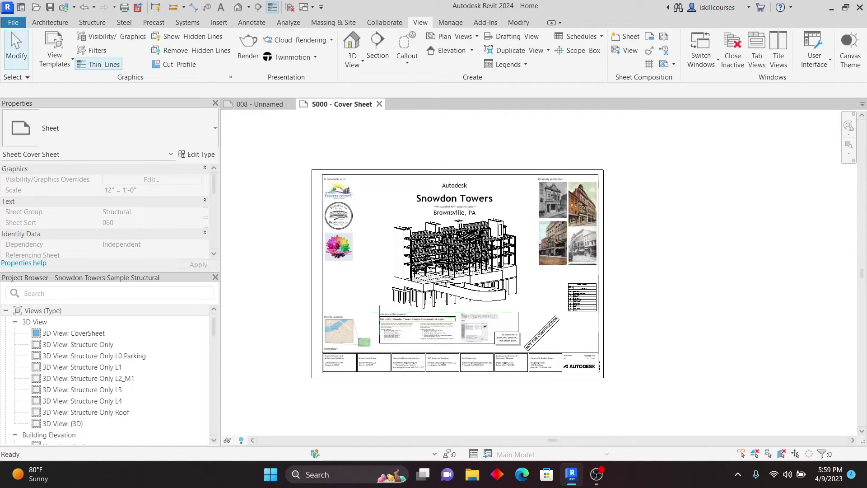
scroll(545, 265, up, 2)
scroll(363, 239, down, 5)
scroll(399, 219, up, 3)
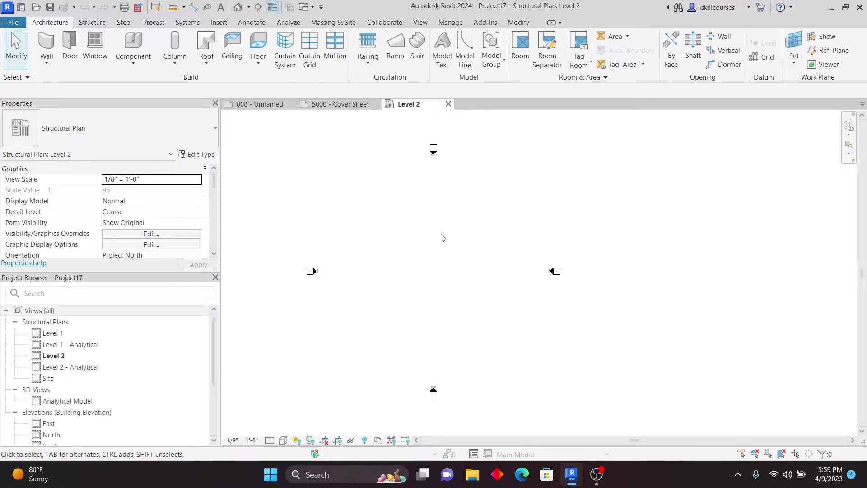
Set the project's length units to millimeters with 0 decimal places
key(u)
key(n)
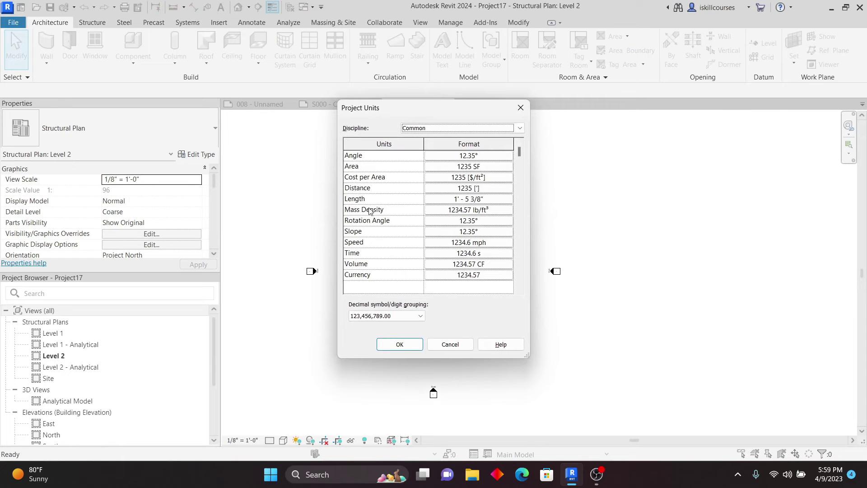
click(502, 199)
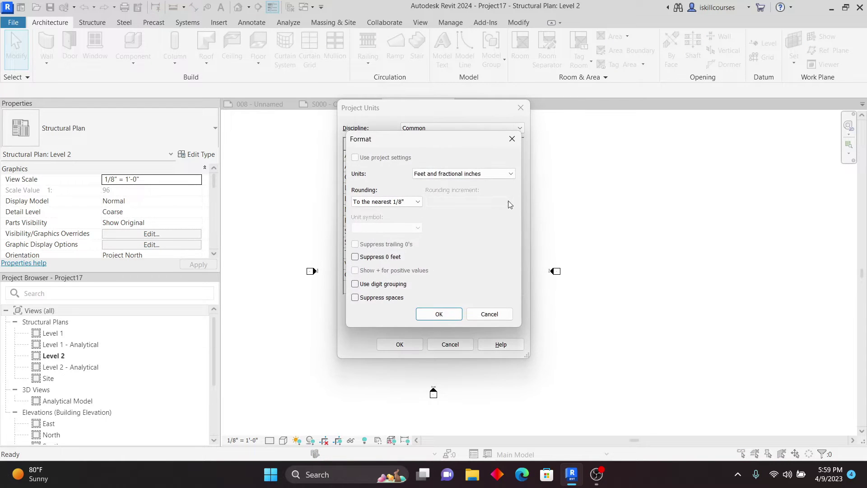
click(499, 176)
click(452, 222)
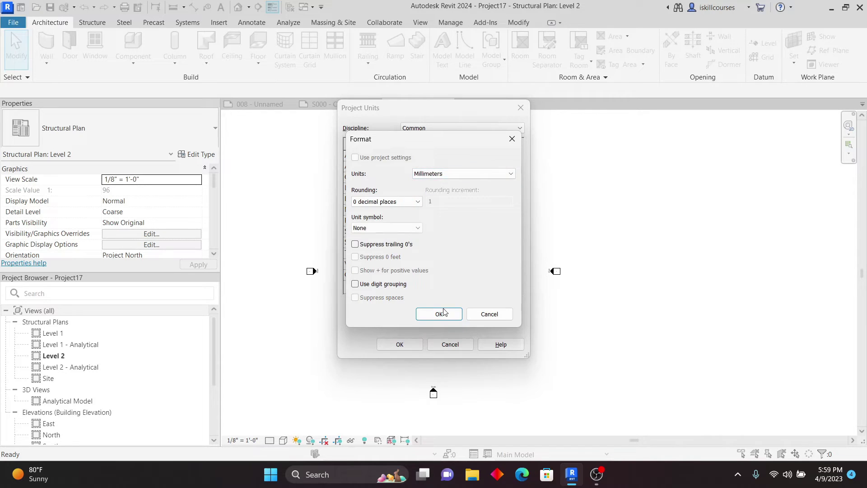
click(445, 311)
click(402, 343)
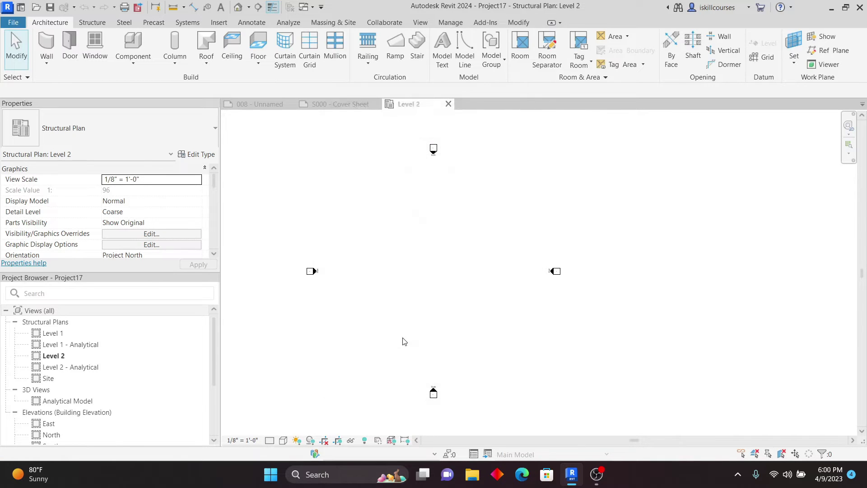
scroll(464, 241, down, 3)
scroll(418, 264, up, 4)
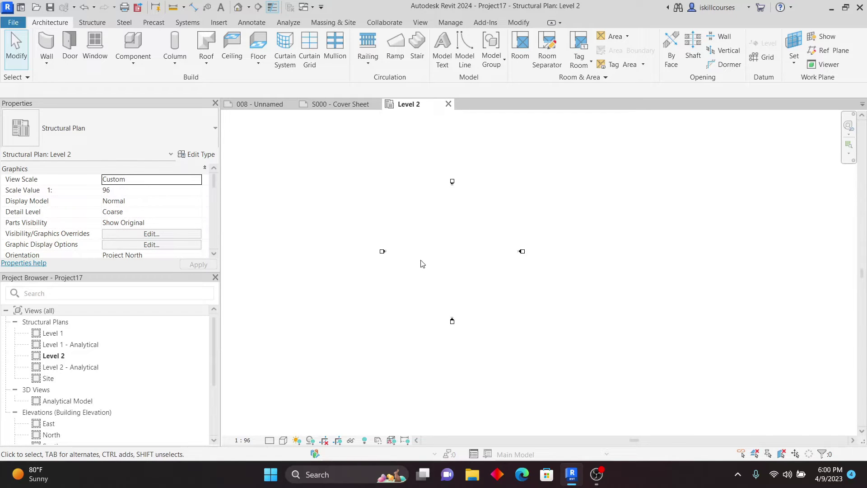
scroll(429, 267, down, 1)
scroll(403, 254, down, 2)
scroll(411, 244, up, 4)
Toggle the canvas theme between light and dark, ending with the dark drawing background
click(420, 22)
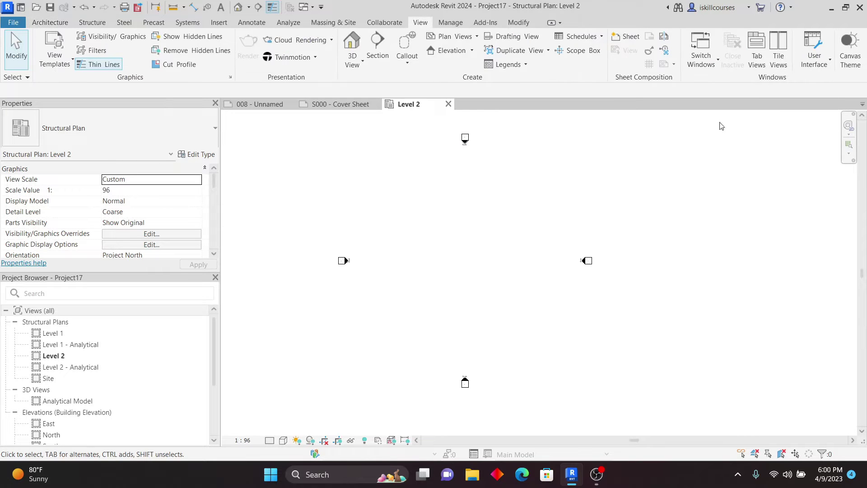
click(852, 44)
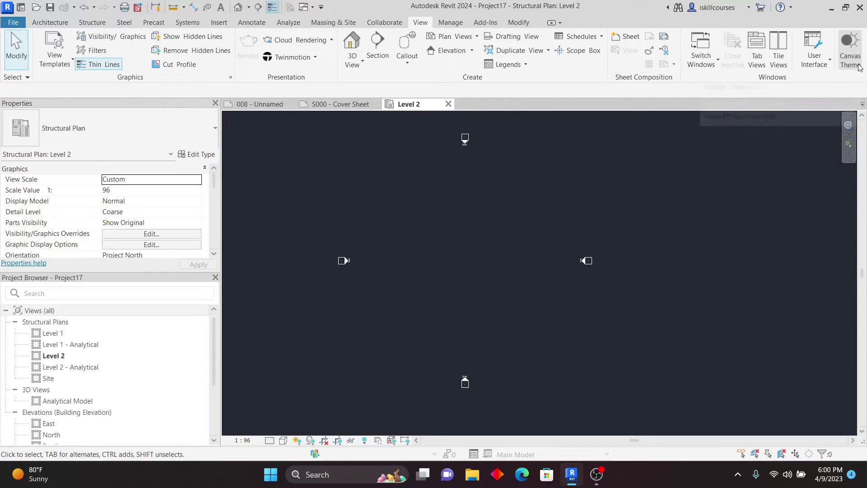
click(853, 44)
click(853, 44)
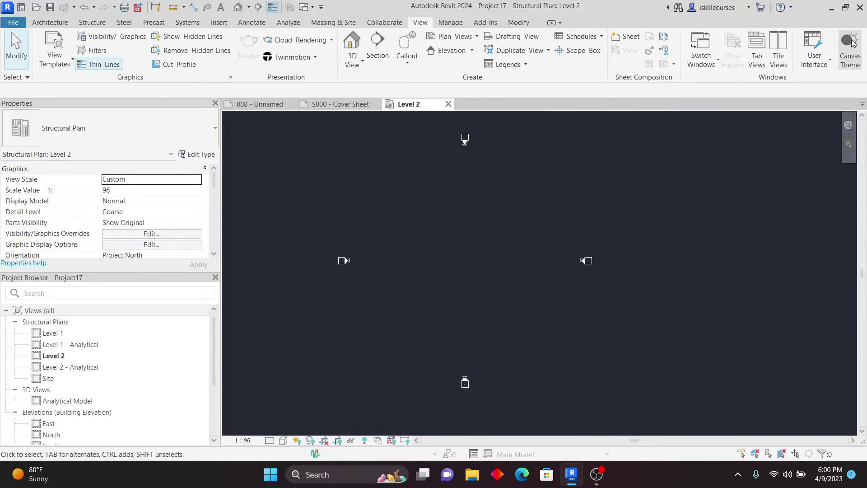
click(854, 42)
click(853, 42)
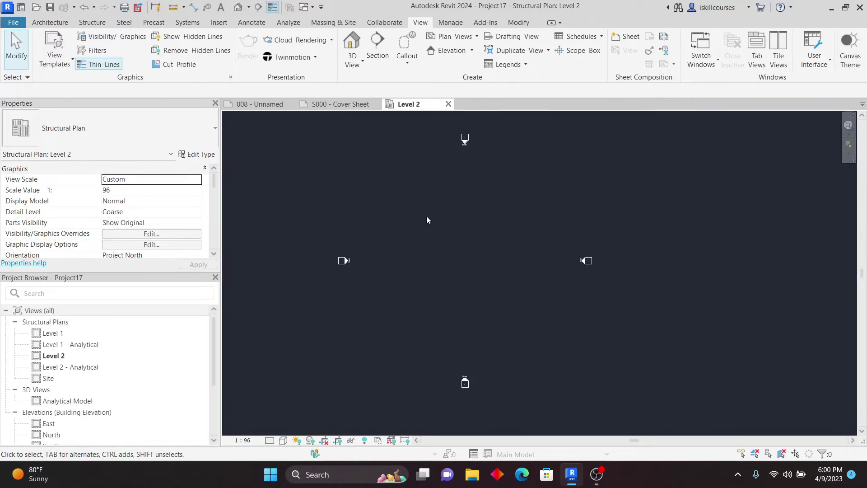
Set the UI active theme to Dark in the color options
click(12, 26)
click(184, 307)
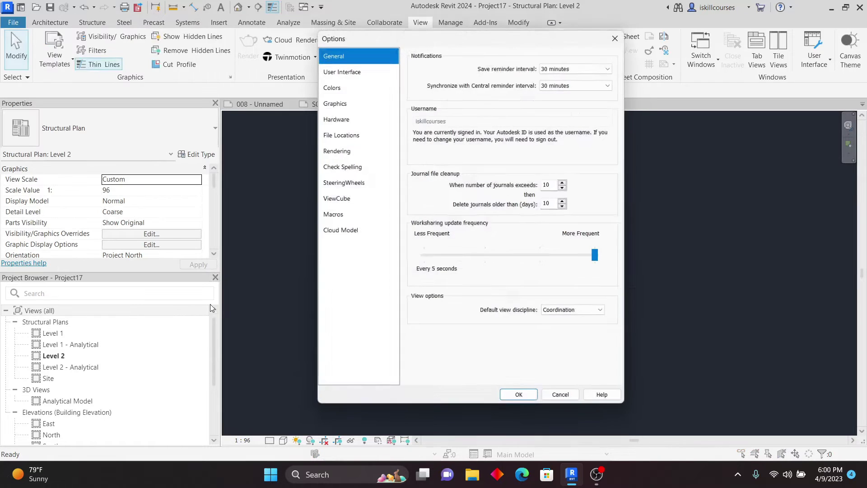
click(334, 86)
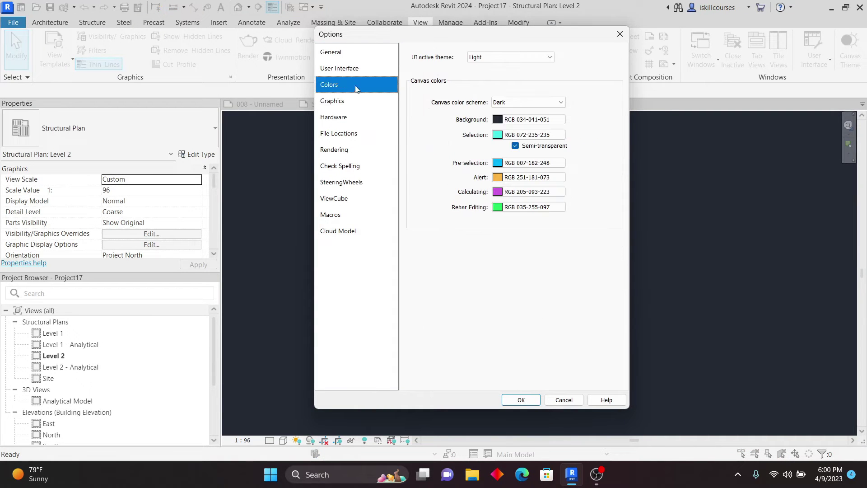
click(550, 58)
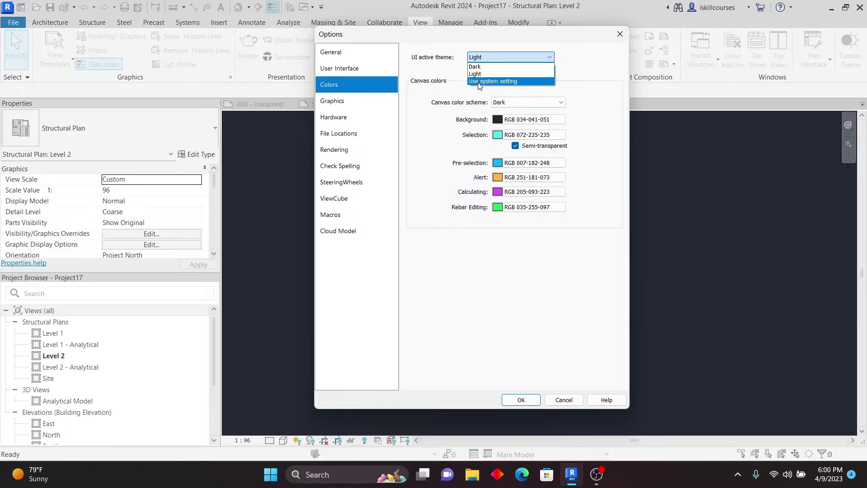
click(478, 66)
click(519, 398)
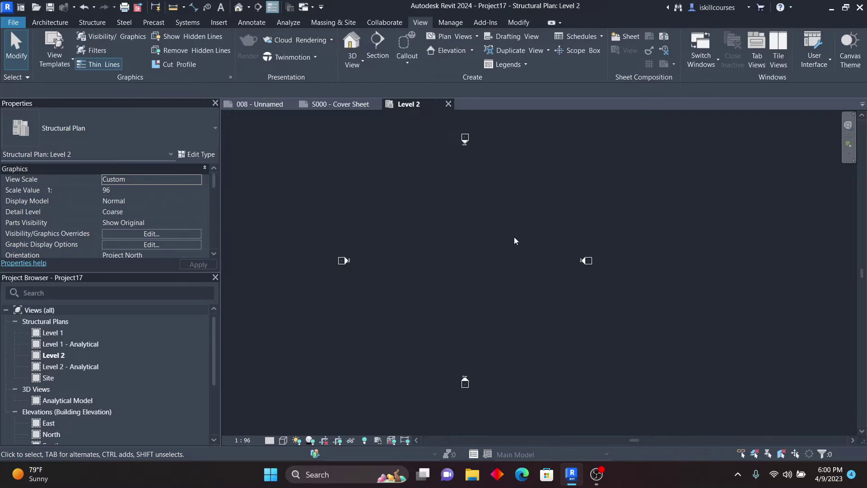
scroll(435, 211, down, 3)
scroll(436, 218, up, 2)
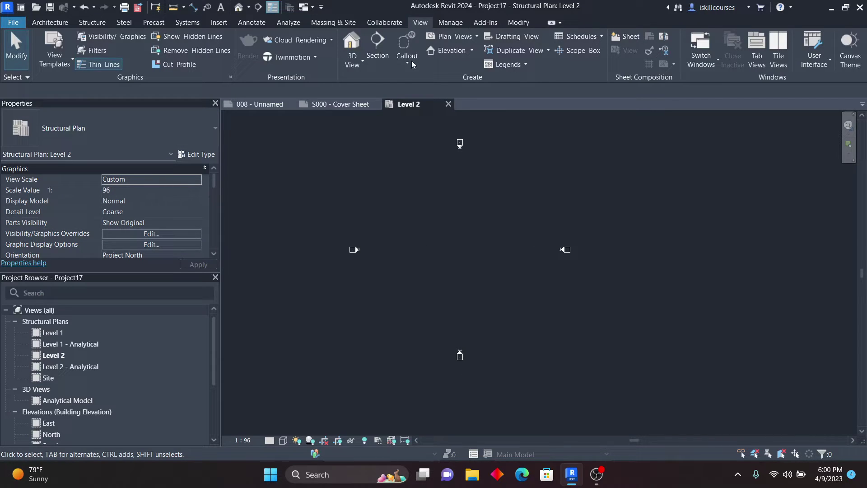
scroll(541, 224, down, 1)
scroll(524, 225, up, 2)
scroll(524, 225, down, 1)
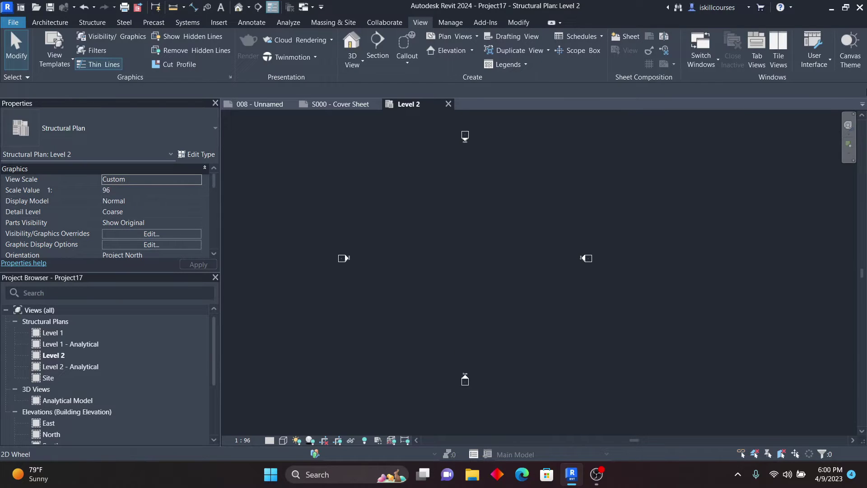
Restore the light canvas theme and set the UI active theme back to Light in the color options
click(848, 53)
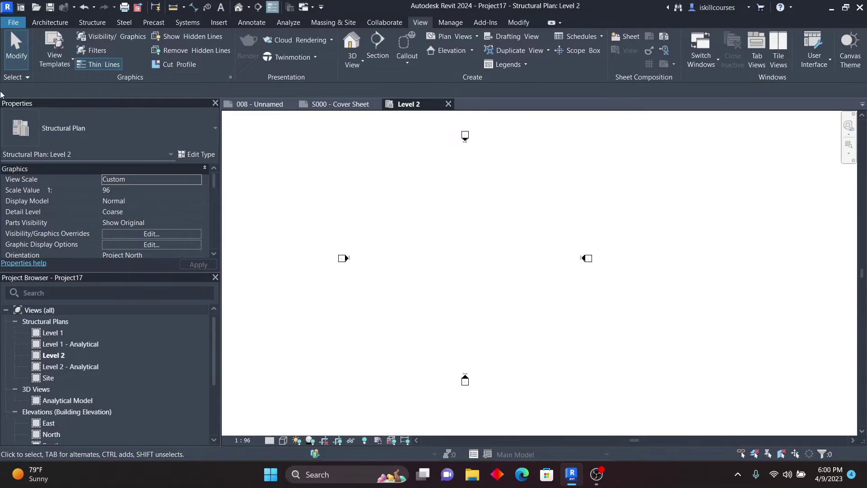
click(14, 24)
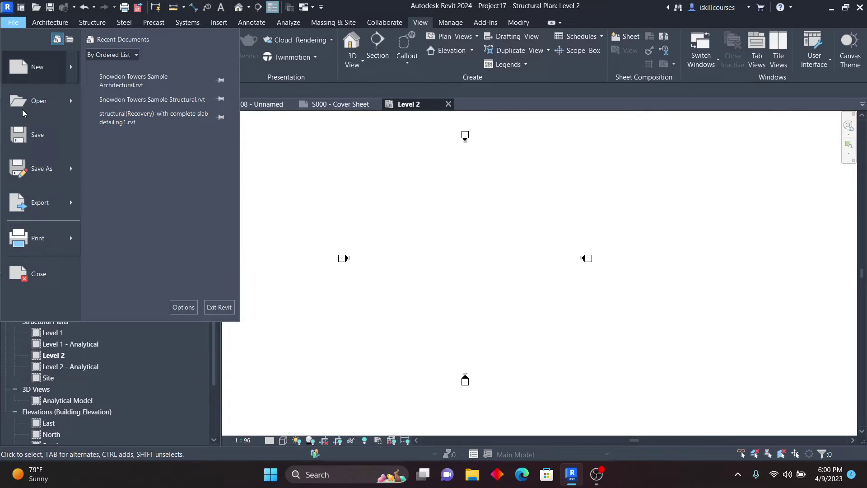
click(183, 310)
click(329, 85)
click(549, 56)
click(500, 74)
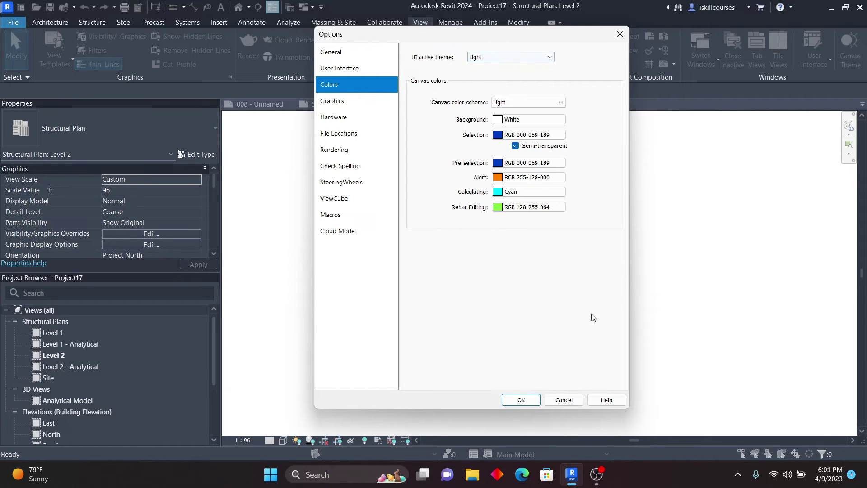
click(509, 400)
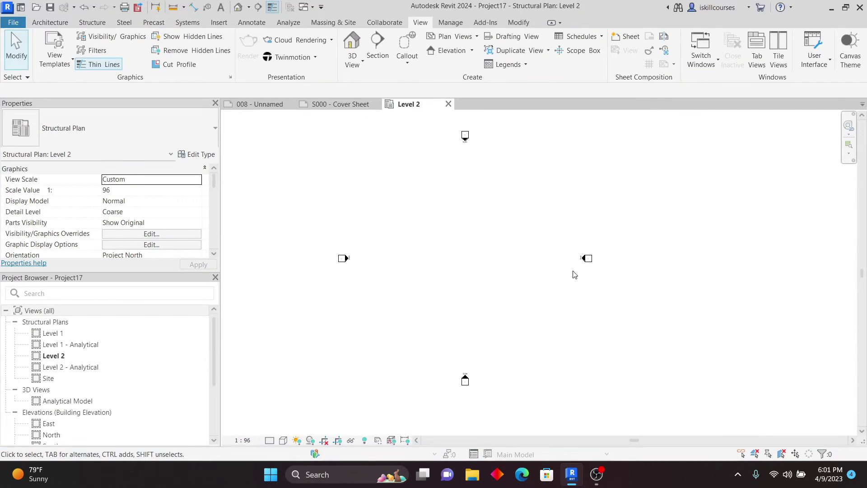
Switch to the structural sample's S000 - Cover Sheet and look it over
scroll(379, 247, down, 2)
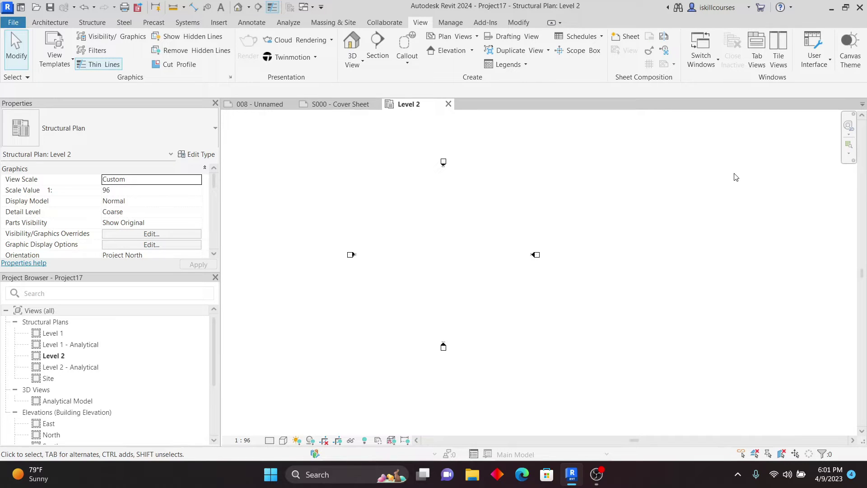
click(340, 104)
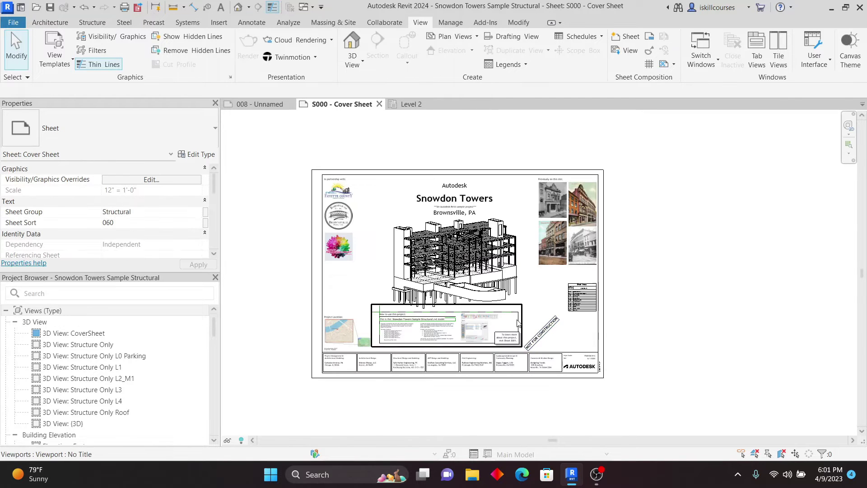
scroll(504, 309, up, 2)
scroll(441, 234, down, 3)
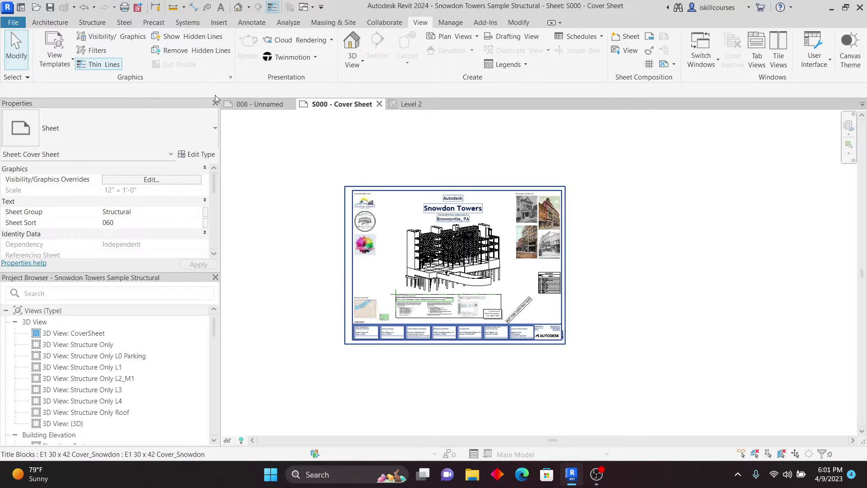
Open the sample architecture project from the home screen, ignoring the unresolved references
click(20, 8)
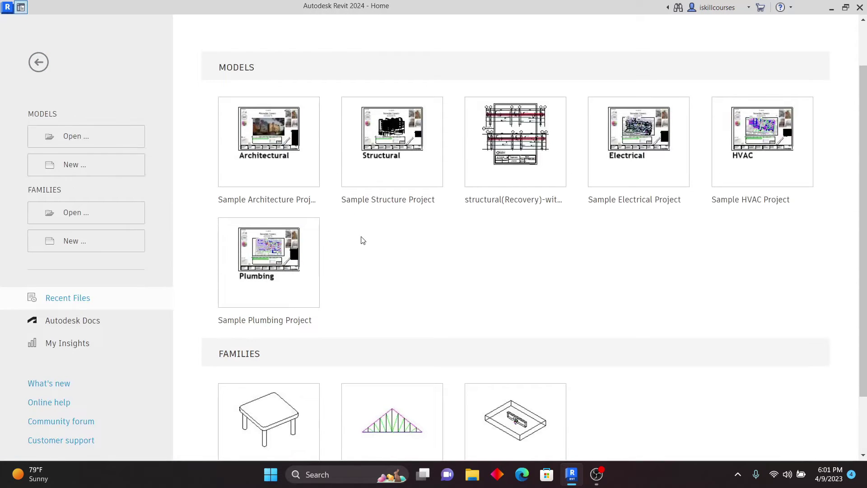
key(ctrl+d)
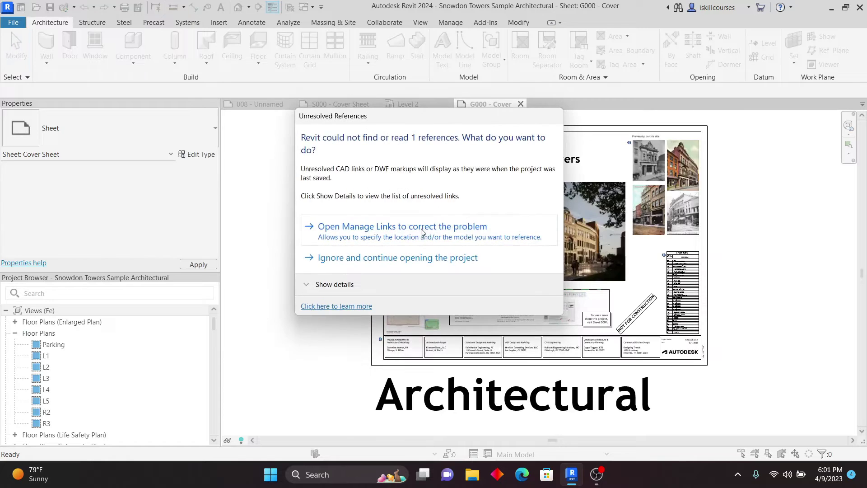
click(334, 260)
Examine the architectural sample's G000 cover and its browser listing, from floor plans through sheets to the Revit links
scroll(333, 267, down, 2)
scroll(115, 373, down, 3)
scroll(109, 370, down, 3)
scroll(100, 369, up, 6)
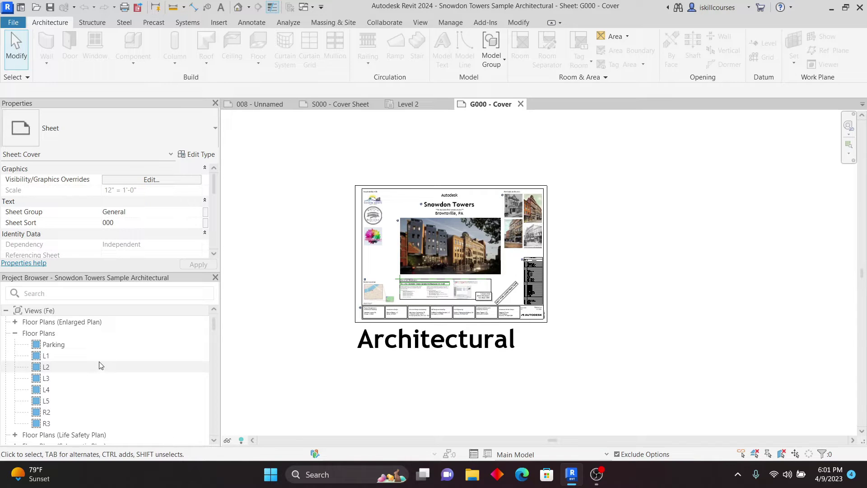
scroll(84, 354, down, 3)
scroll(83, 354, up, 3)
scroll(68, 350, down, 6)
scroll(48, 350, down, 3)
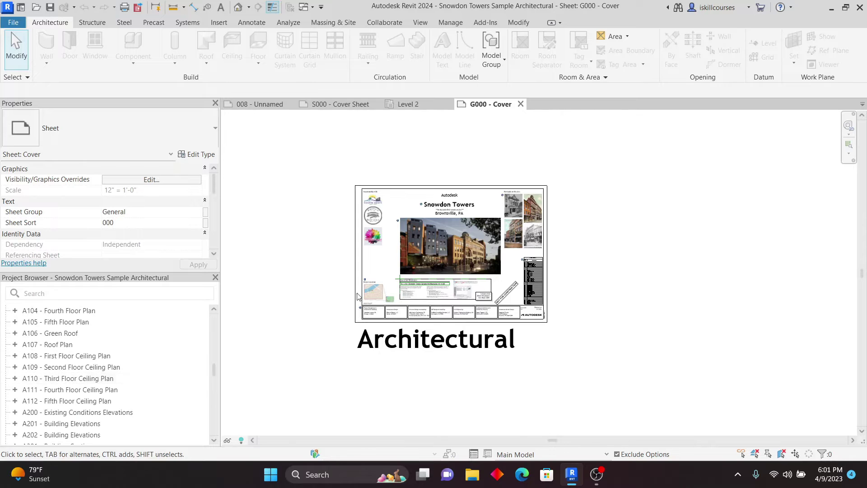
scroll(433, 248, up, 4)
scroll(451, 268, down, 4)
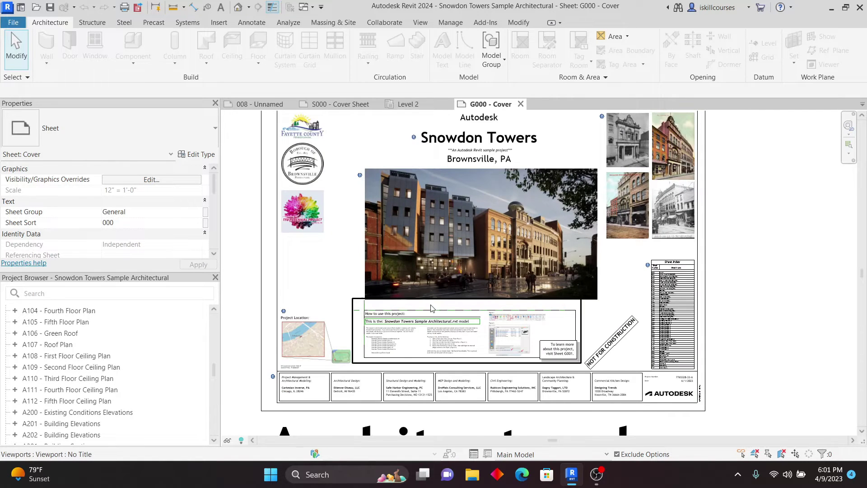
scroll(69, 344, down, 8)
scroll(69, 344, down, 12)
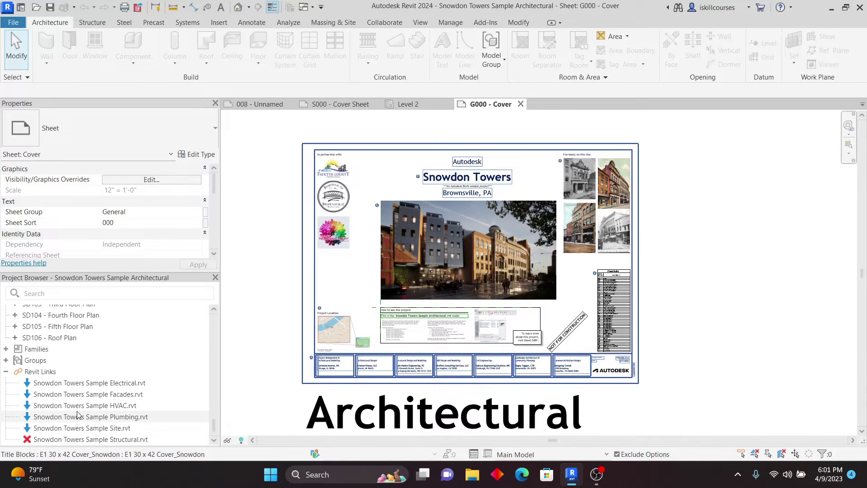
Search the Project Browser for "legend" and look through the matching views, legends and sheets
scroll(79, 415, up, 15)
click(45, 293)
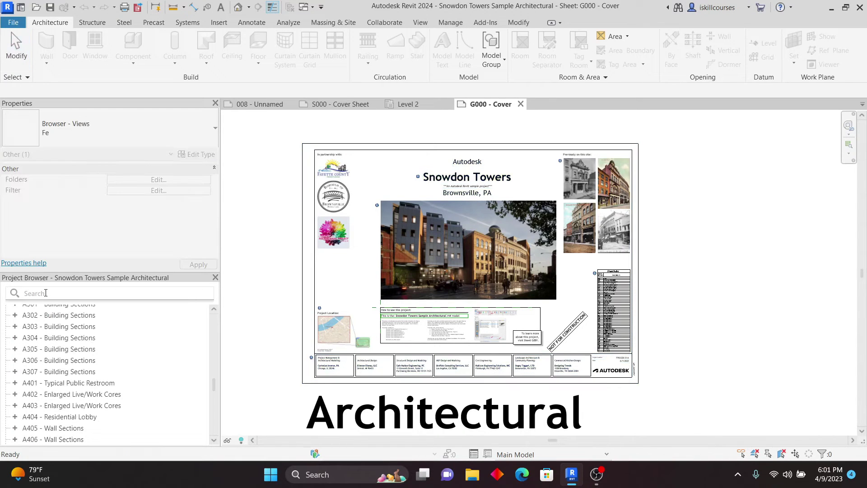
text(lege)
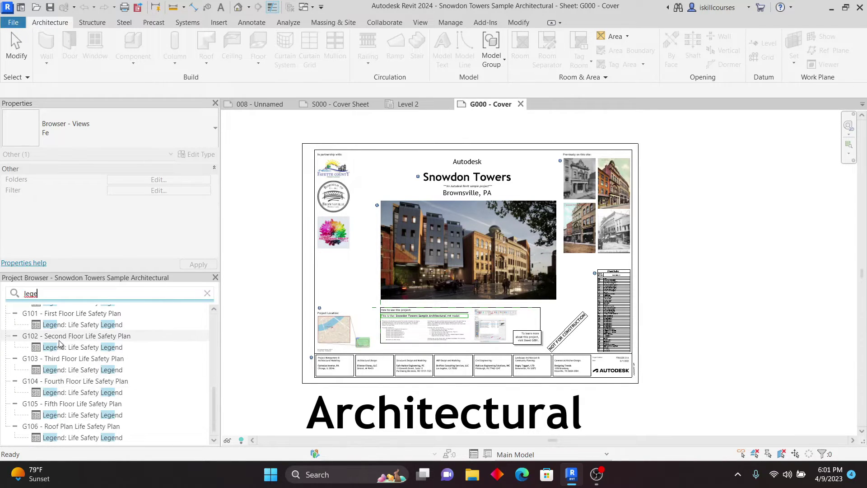
text(nd)
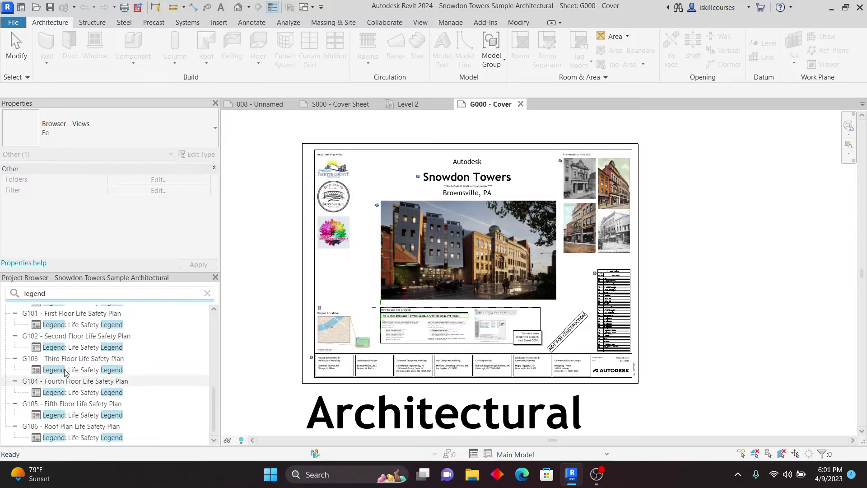
scroll(131, 355, up, 10)
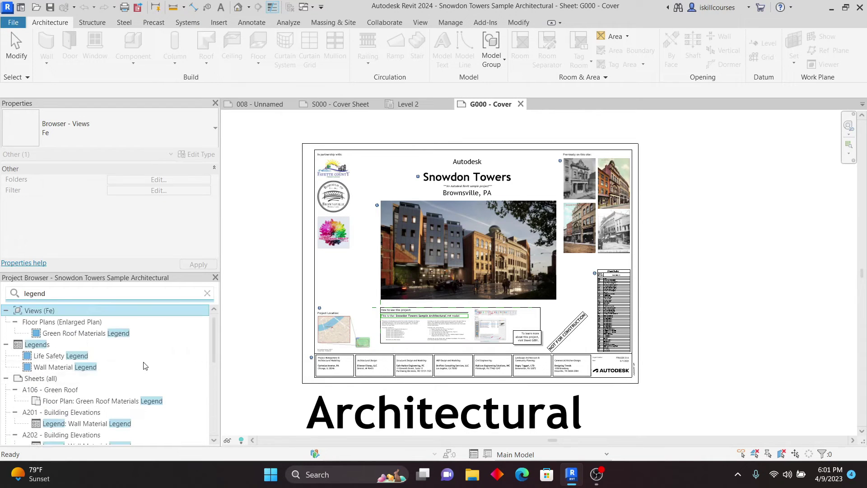
scroll(91, 375, down, 2)
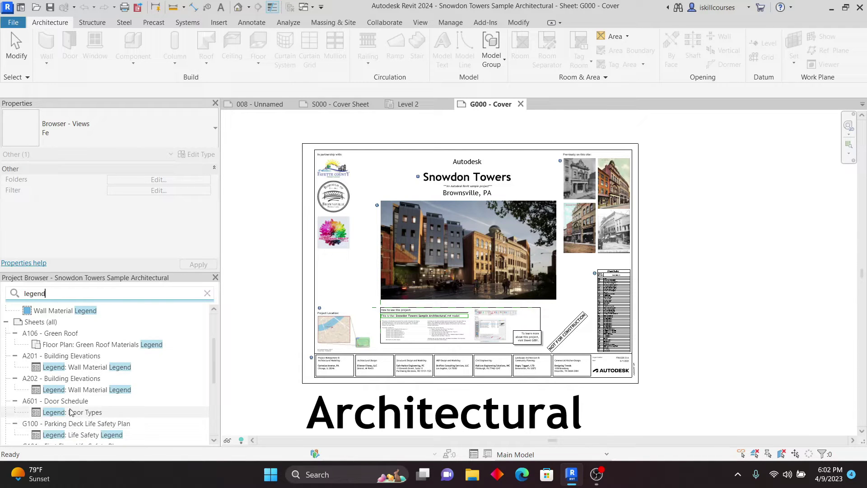
scroll(84, 417, down, 4)
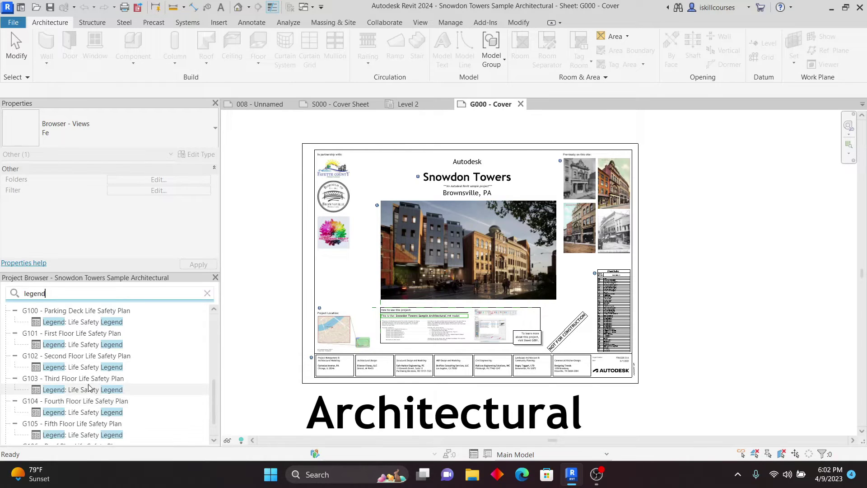
scroll(86, 414, down, 1)
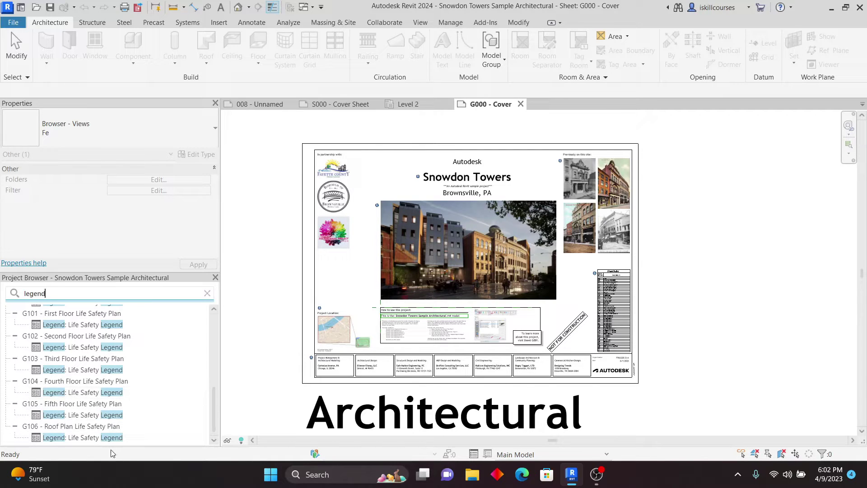
Open the Life Safety Legend listed under sheet G105 and select the second fire rating symbol on the One Hour Rated wall
click(83, 415)
double_click(83, 415)
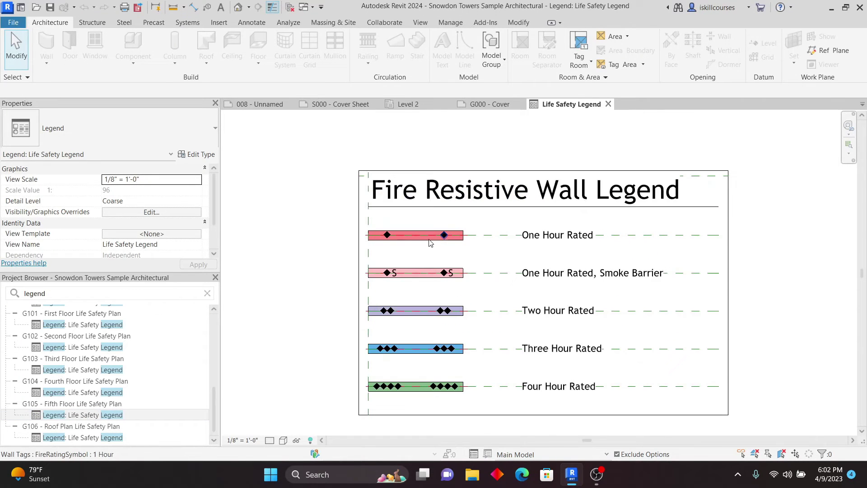
click(444, 235)
Open the A601 - Door Schedule sheet and its Door Types legend from the filtered browser for a closer look at the doors
scroll(87, 370, up, 5)
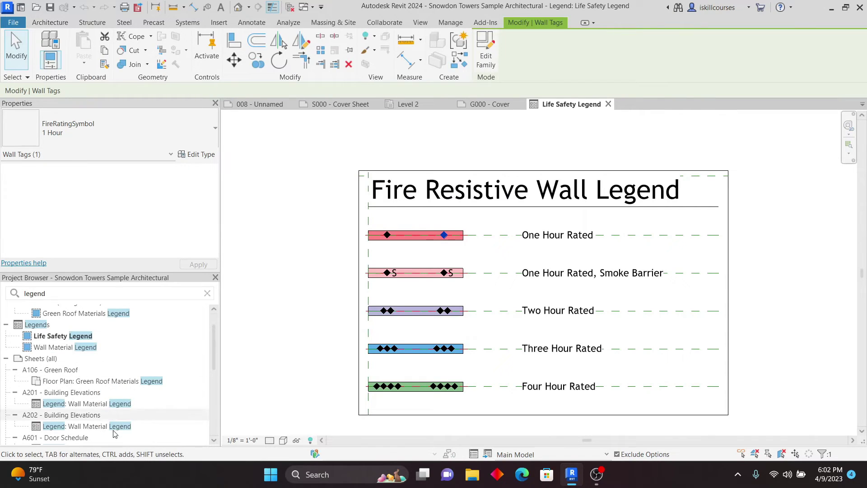
scroll(72, 388, down, 2)
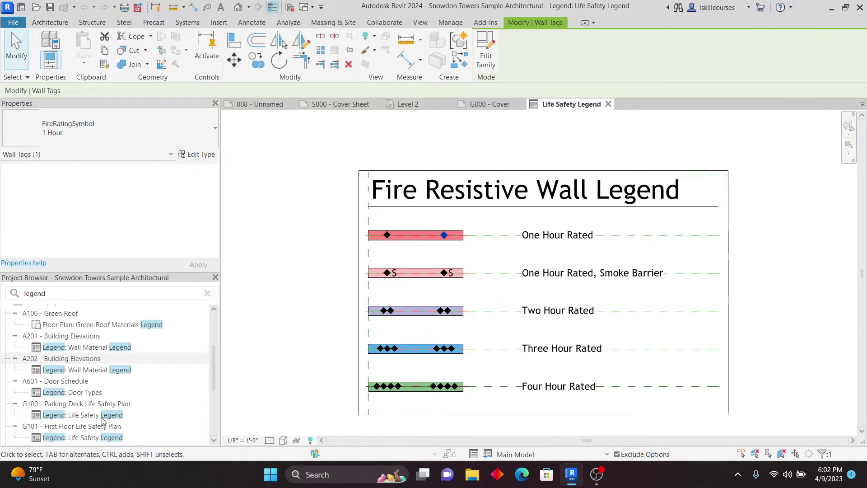
click(69, 384)
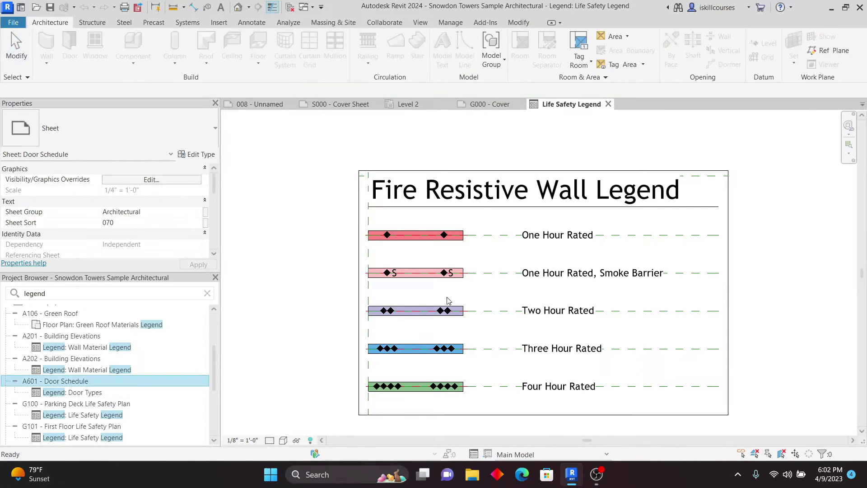
double_click(72, 392)
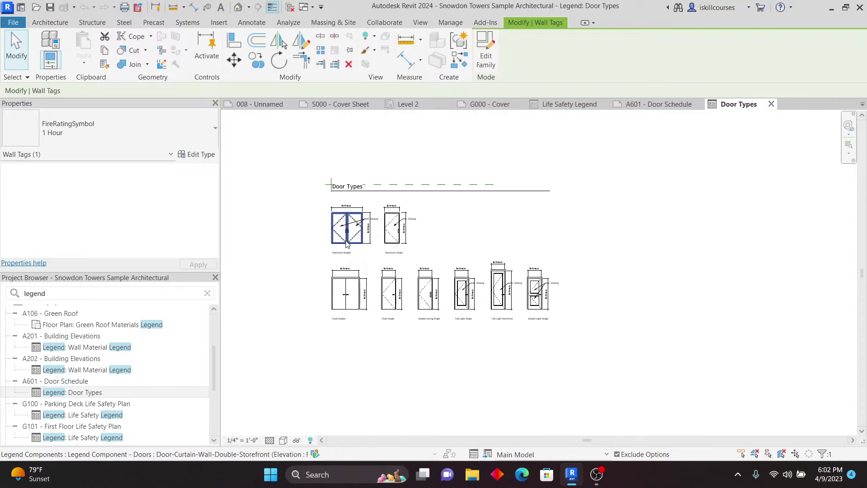
scroll(407, 383, up, 2)
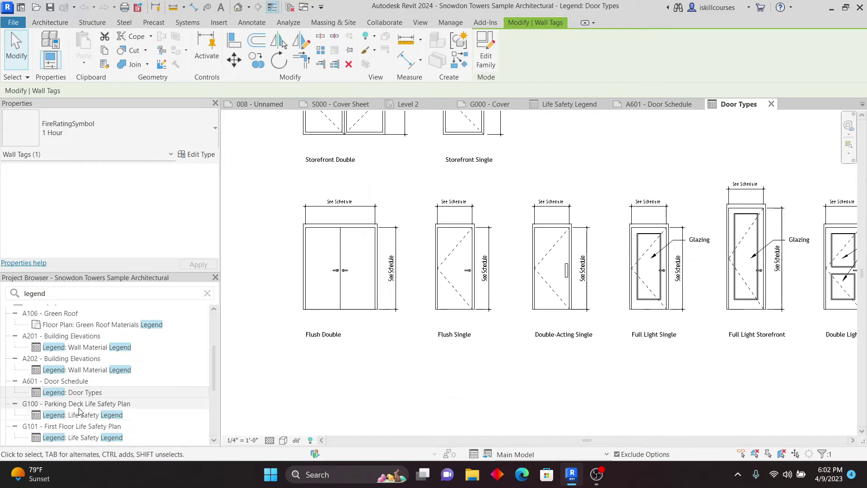
Select sheet G103 - Third Floor Life Safety Plan among the legend results, and clear the Project Browser search
scroll(118, 425, down, 2)
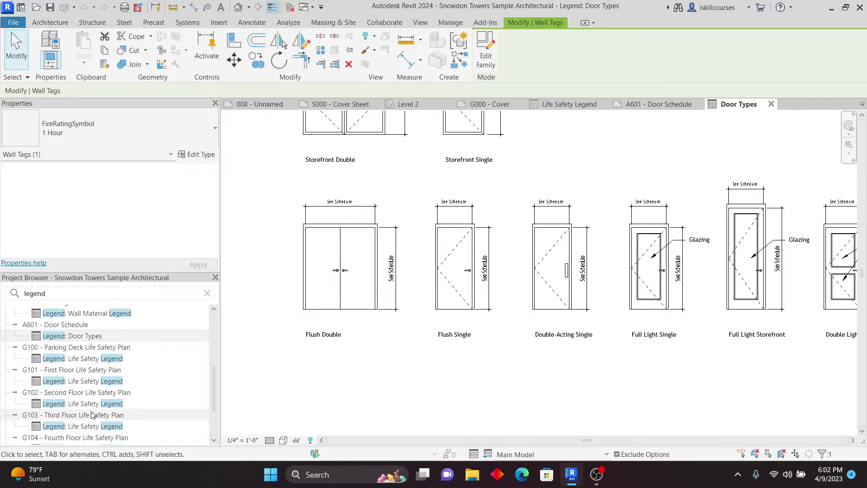
click(77, 416)
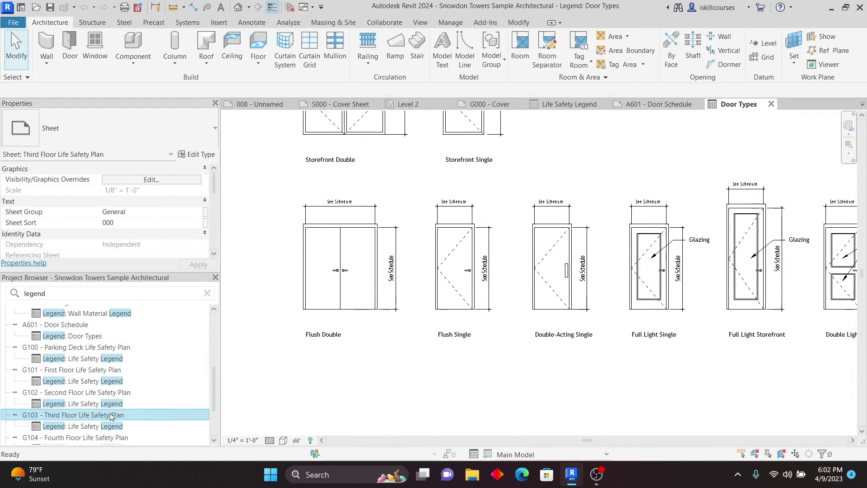
scroll(117, 429, down, 2)
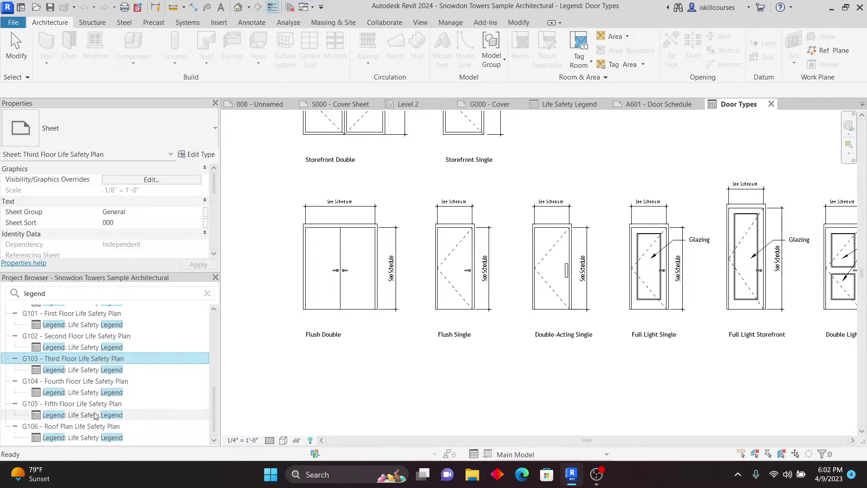
scroll(94, 415, up, 4)
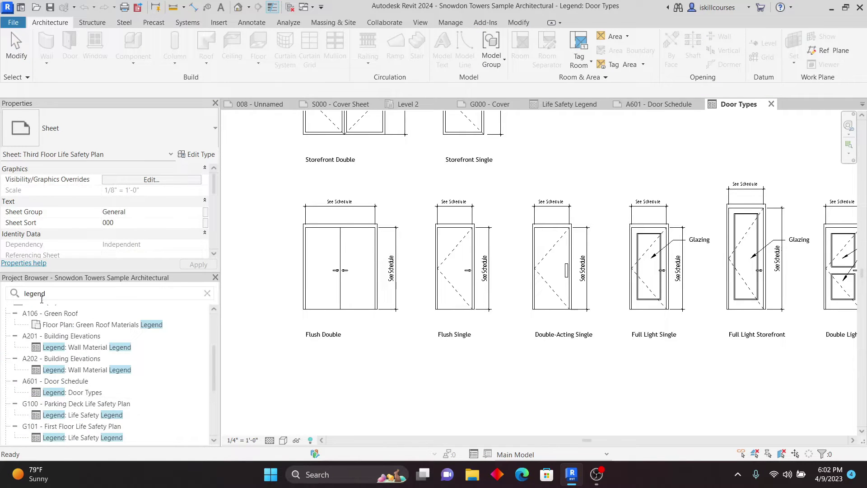
click(208, 293)
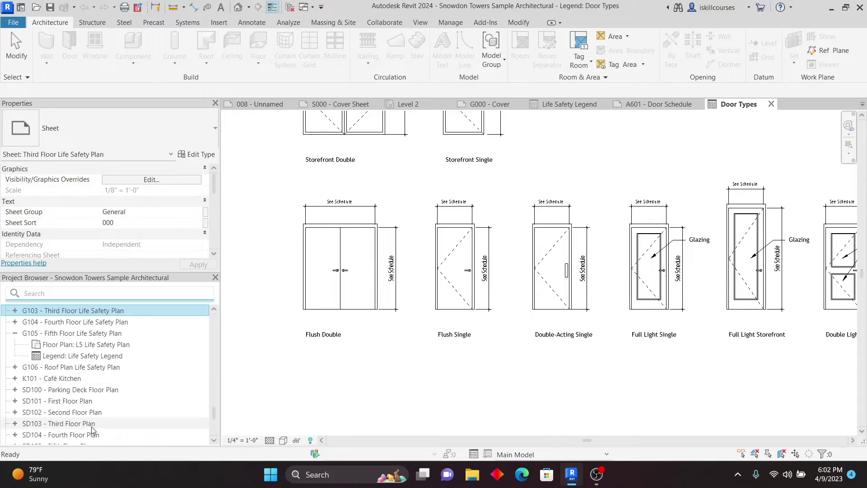
Expand the Detail Views (Detail) group in the Project Browser and open the Rainscreen Detail view
scroll(83, 374, up, 15)
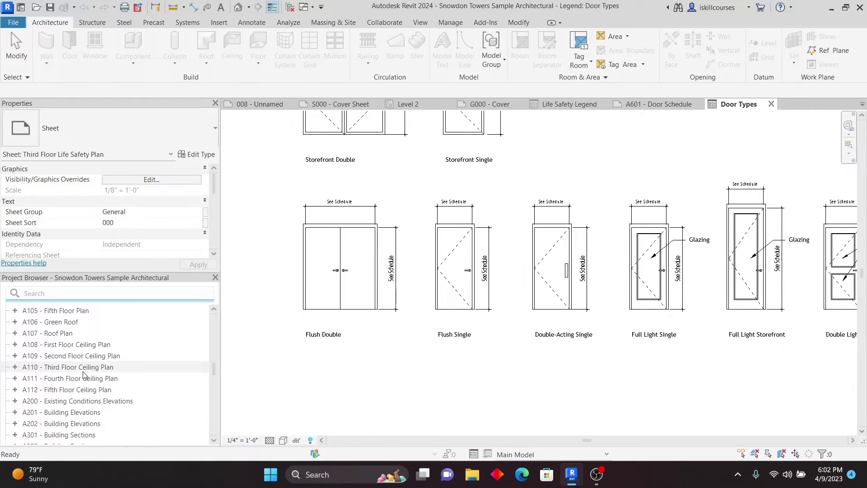
scroll(86, 400, down, 2)
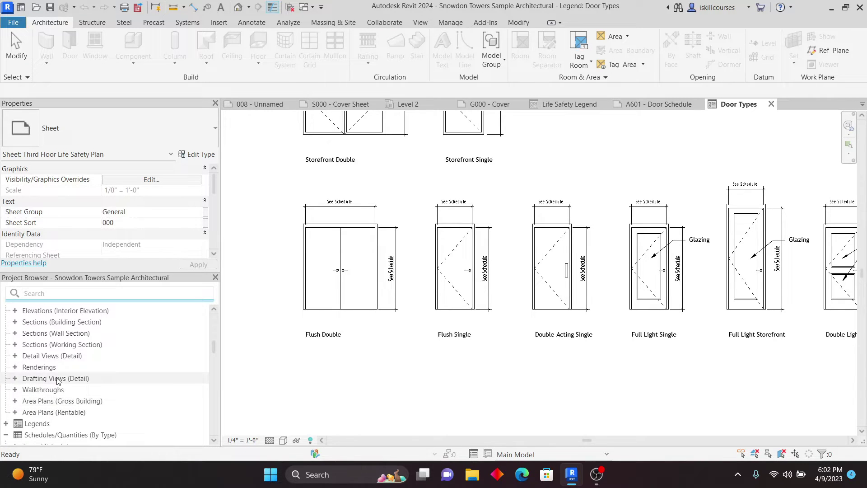
click(15, 356)
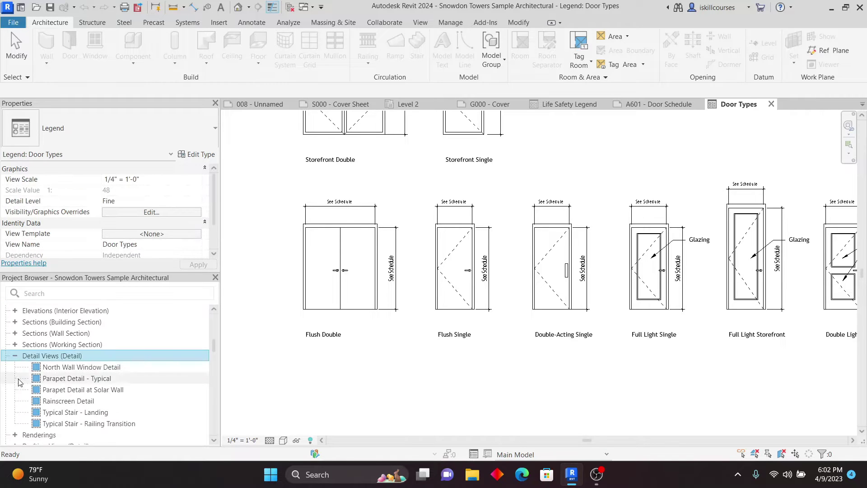
double_click(82, 401)
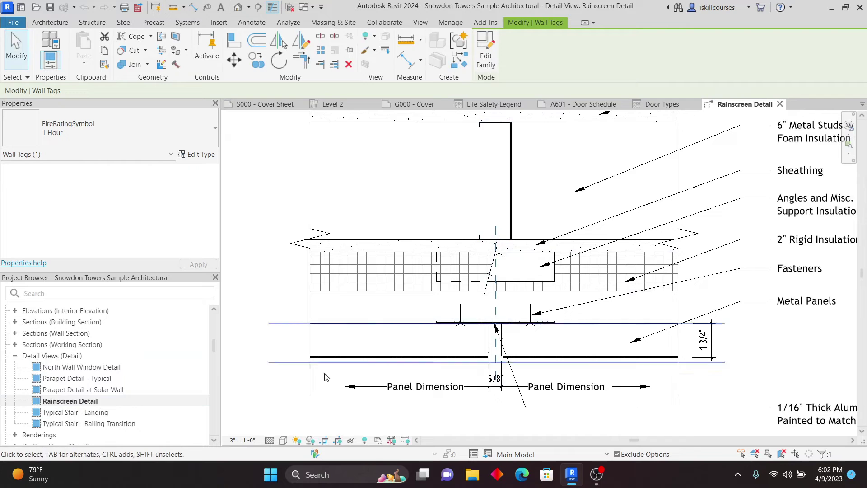
Collapse the Floor Plans group in the Project Browser
scroll(57, 390, up, 5)
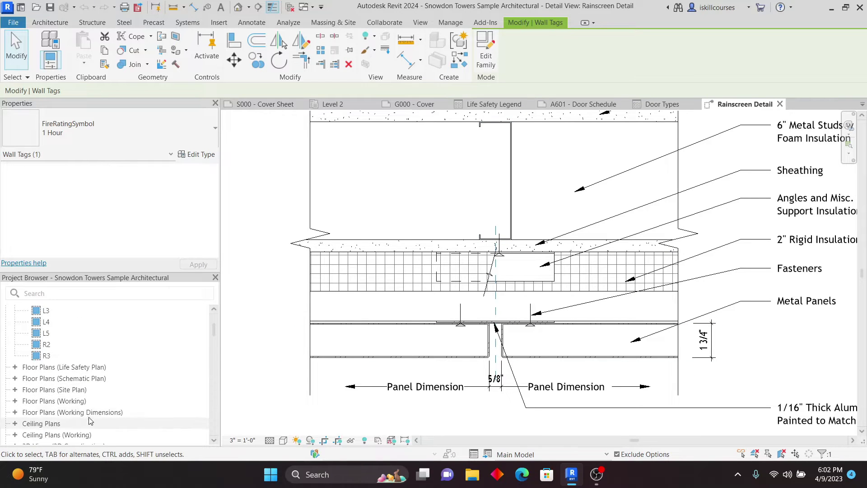
scroll(68, 398, up, 2)
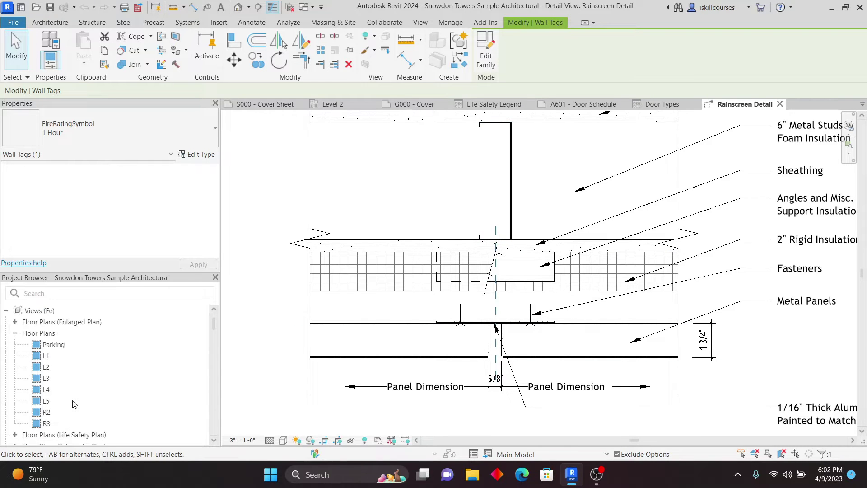
click(16, 334)
scroll(90, 397, down, 10)
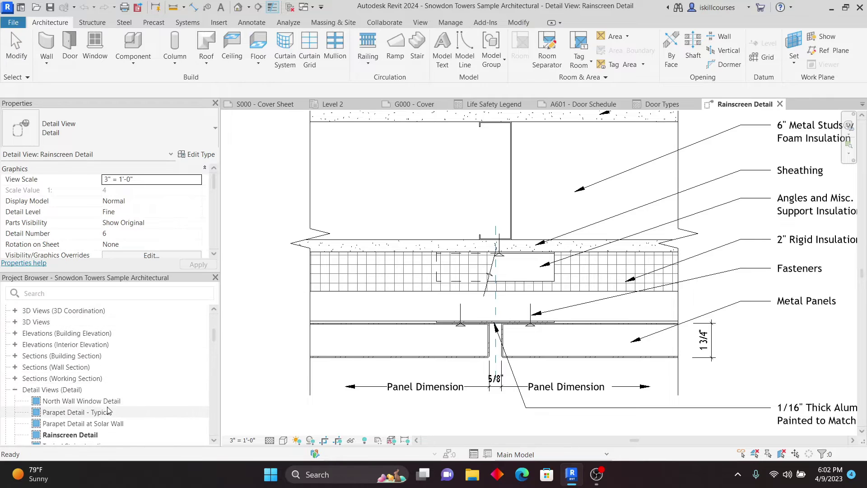
Expand the Legends group in the Project Browser and open the Text and Dimensions legend
scroll(75, 401, down, 3)
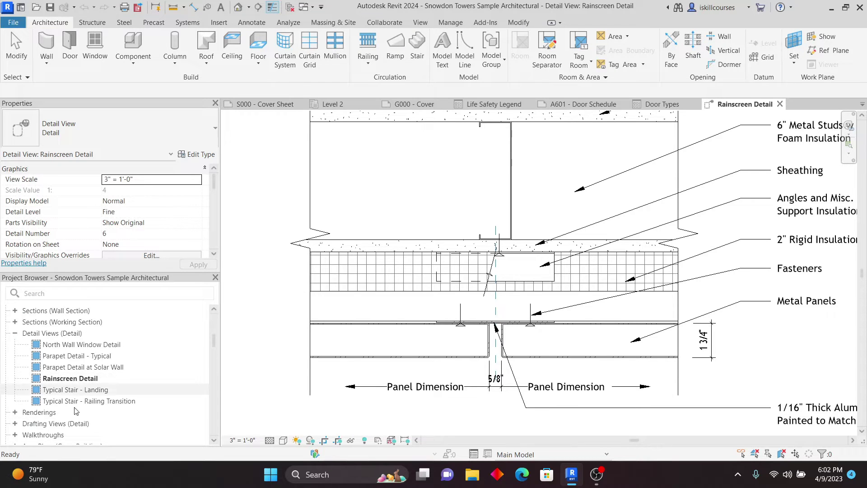
scroll(72, 402, down, 3)
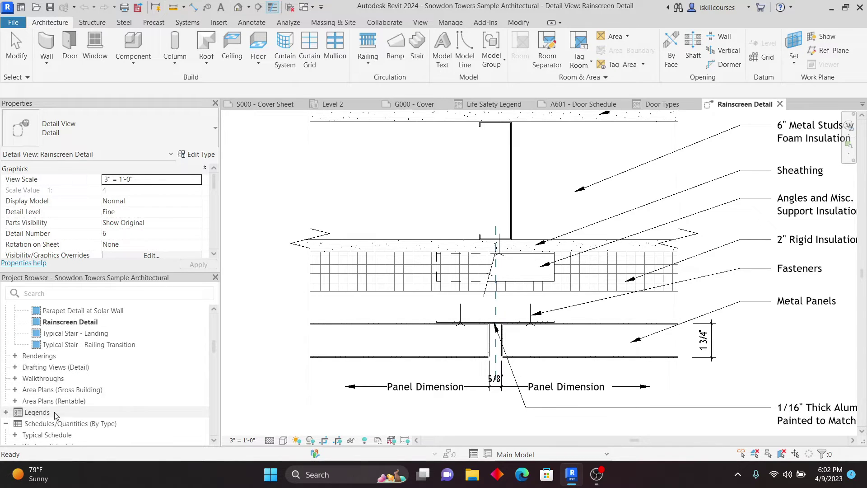
click(6, 412)
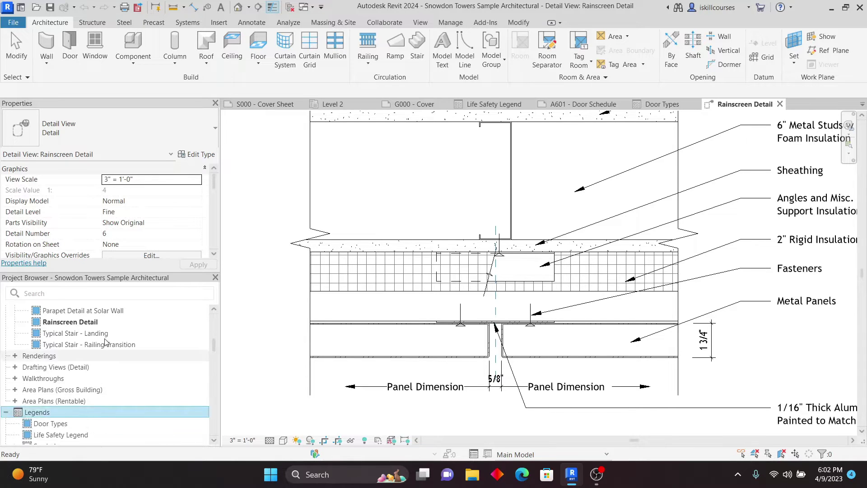
scroll(67, 424, down, 5)
scroll(99, 438, up, 5)
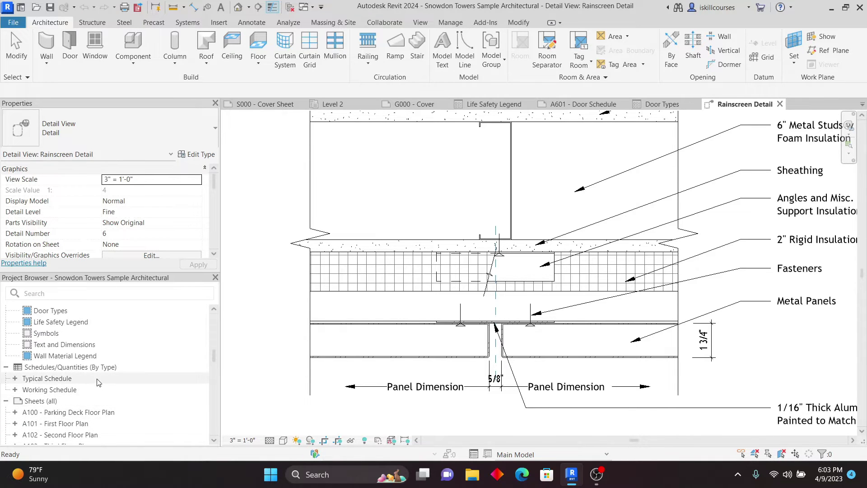
scroll(88, 371, down, 2)
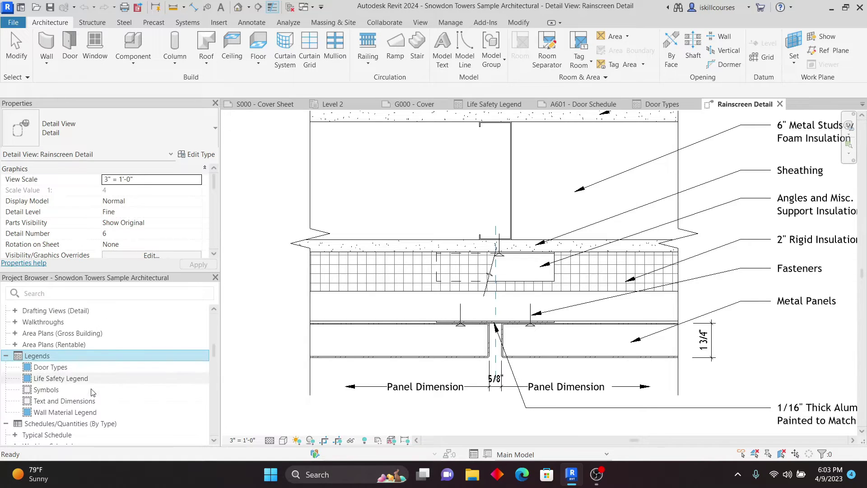
double_click(64, 400)
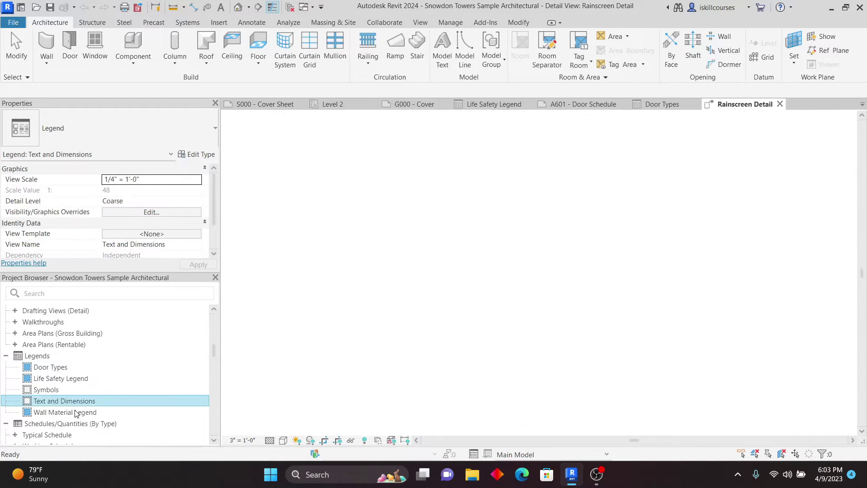
Examine the dimension types and the text types shown in the Text and Dimensions legend
scroll(404, 253, up, 8)
click(319, 240)
scroll(319, 275, down, 2)
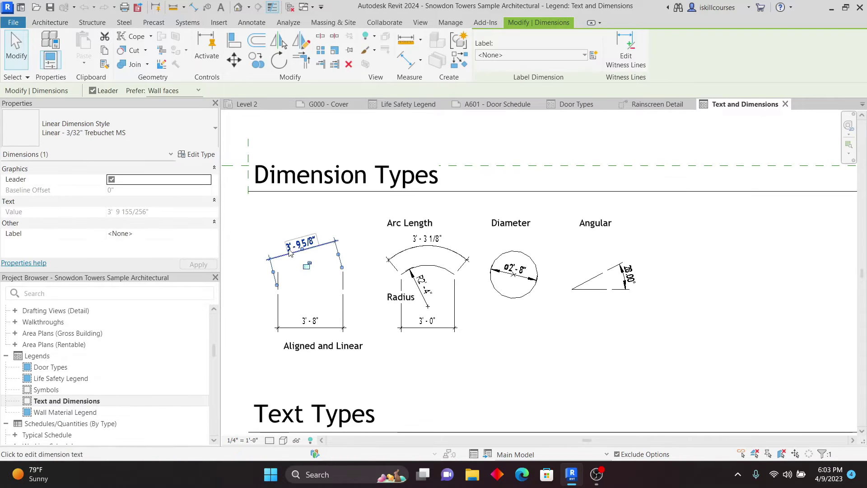
key(Escape)
scroll(277, 263, up, 3)
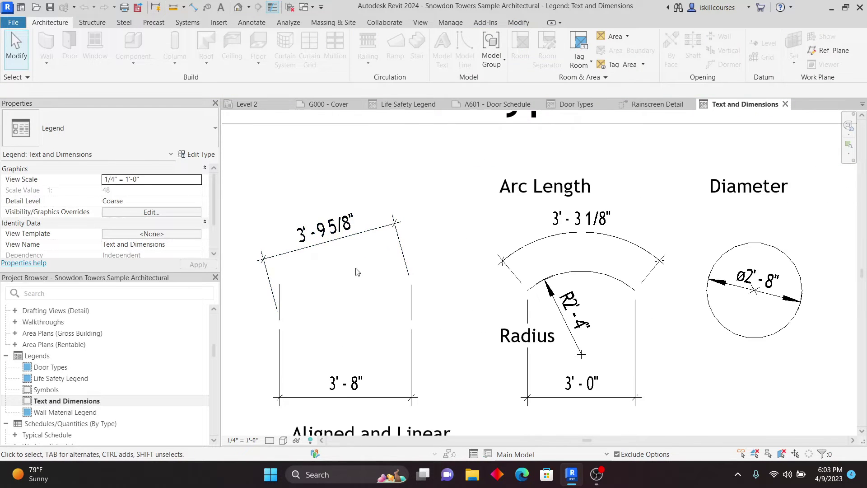
scroll(356, 271, down, 3)
scroll(479, 223, down, 4)
scroll(481, 333, up, 3)
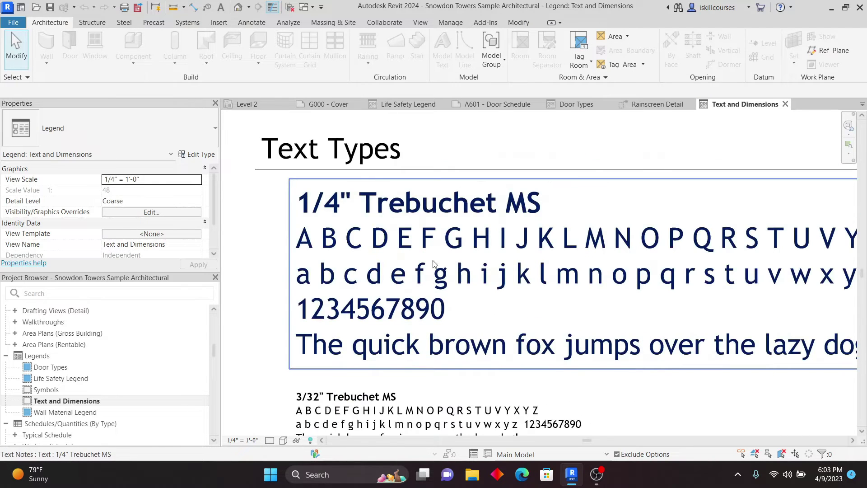
scroll(380, 226, down, 3)
scroll(425, 395, up, 2)
scroll(369, 322, down, 2)
scroll(368, 322, up, 3)
scroll(334, 336, down, 4)
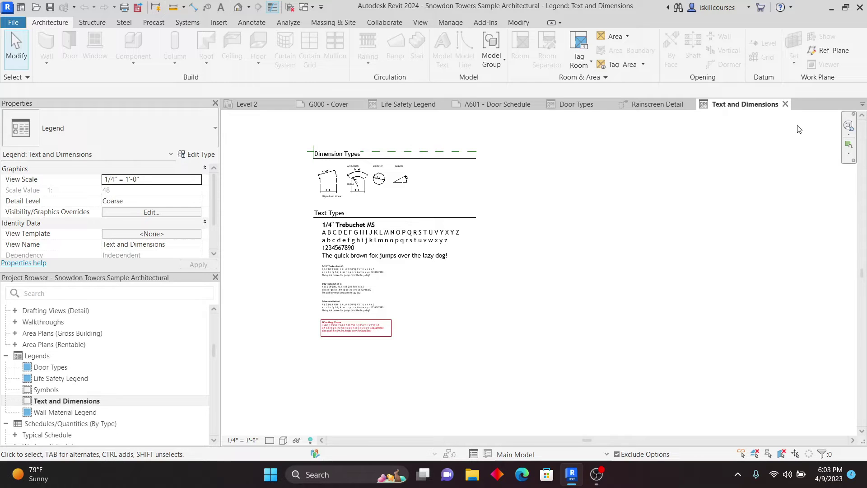
Close the open Snowdon Towers architectural views, from the Text and Dimensions legend through to the G000 - Cover sheet
click(785, 104)
click(785, 104)
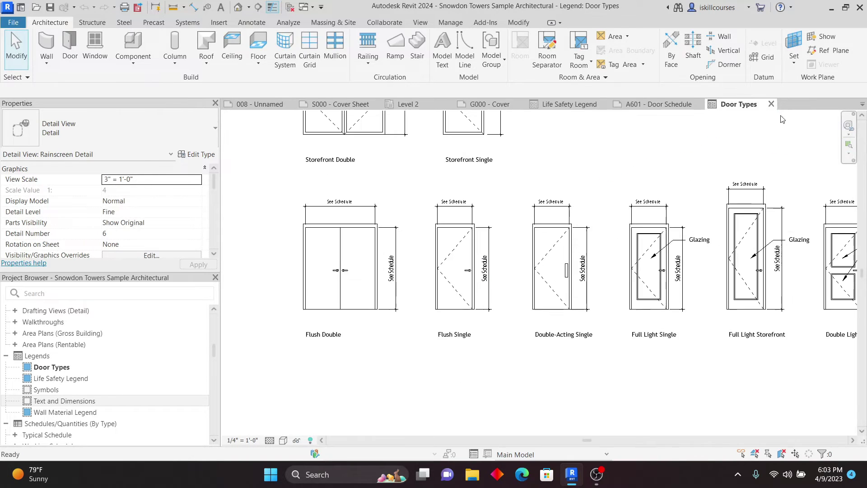
click(771, 103)
click(703, 104)
click(608, 105)
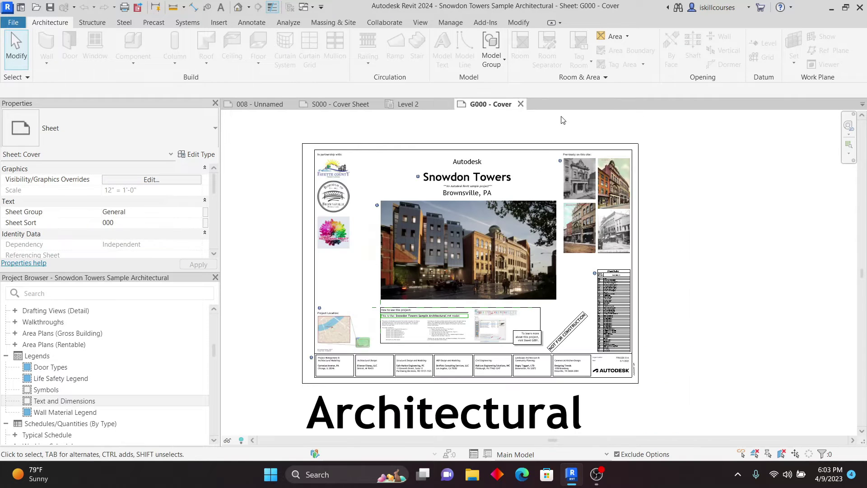
click(521, 105)
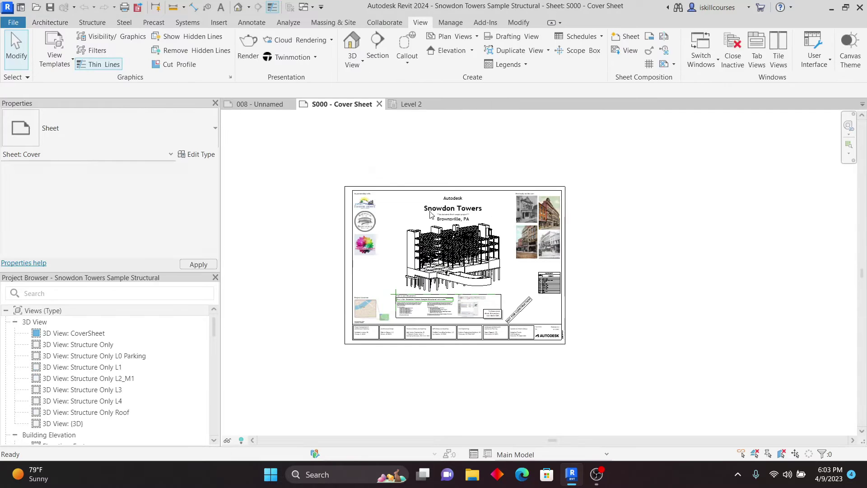
Switch to the 008 - Unnamed sheet of the structural slab detailing project and view its beam details
click(264, 105)
scroll(430, 231, up, 5)
scroll(430, 230, down, 5)
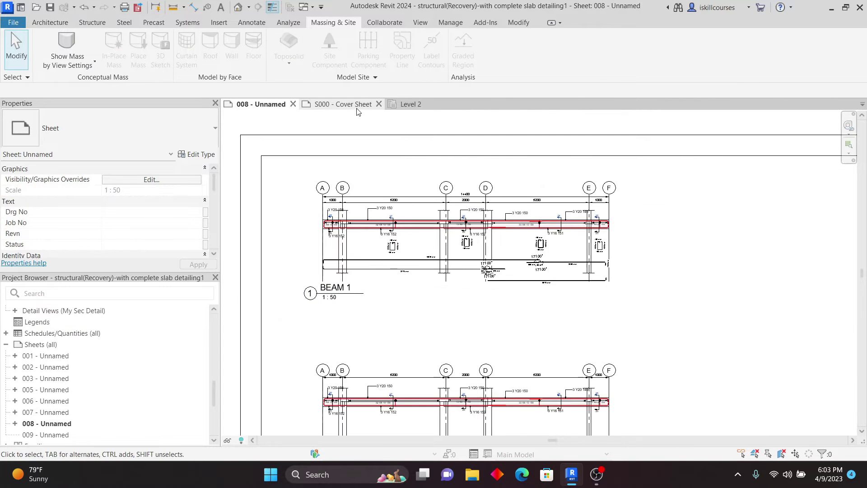
Close the Level 2 structural plan of Project17 and view the Snowdon Towers structural cover sheet
click(356, 104)
click(414, 106)
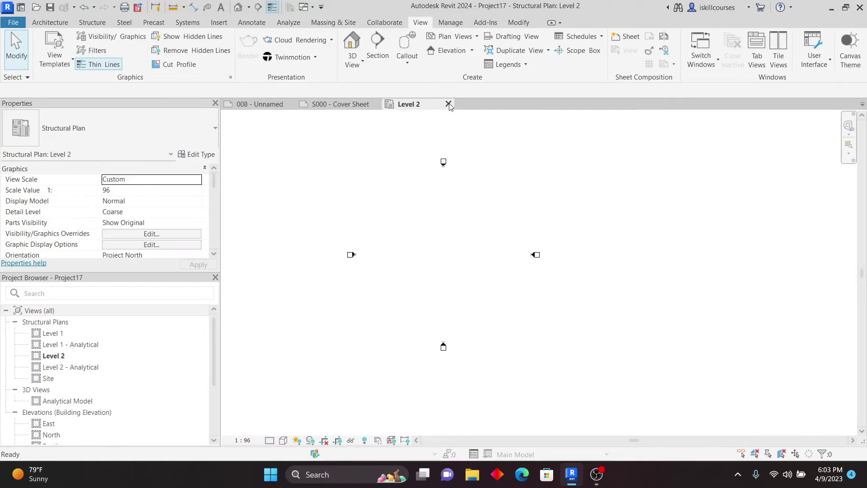
click(448, 105)
click(469, 238)
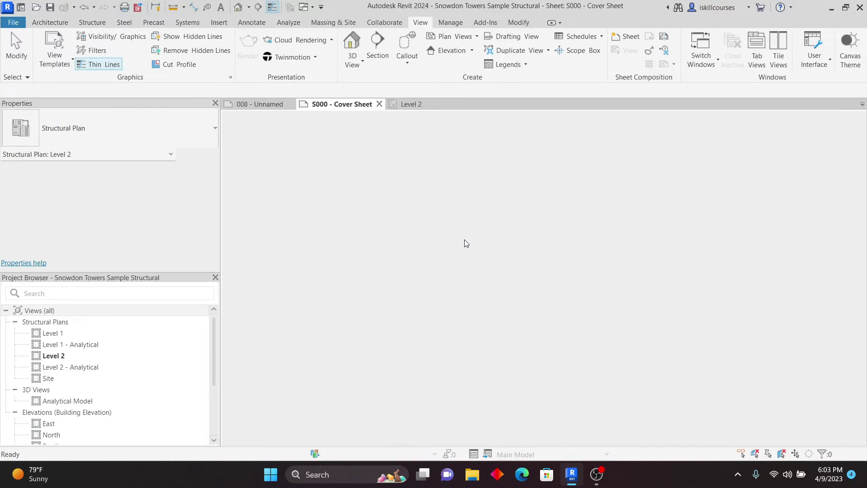
scroll(429, 252, up, 4)
scroll(407, 226, down, 2)
Activate the BEAM 1 view on the 008 - Unnamed sheet and inspect the bending detail of its long bottom bar
click(260, 104)
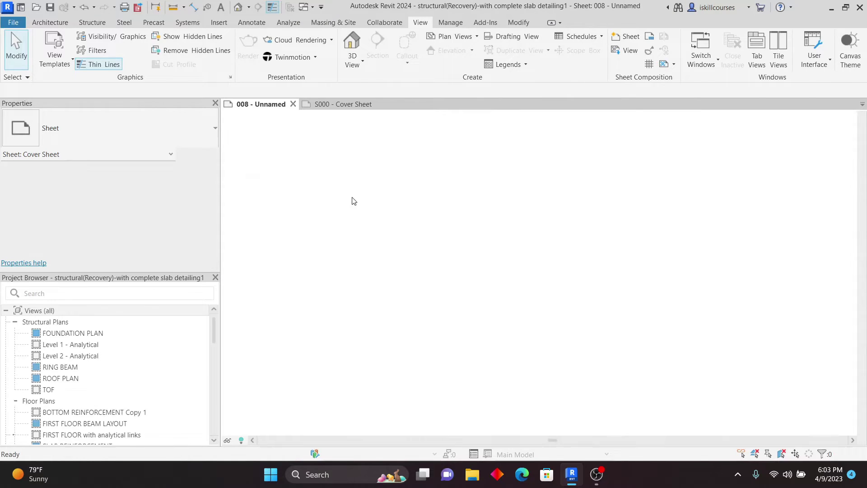
scroll(408, 205, up, 4)
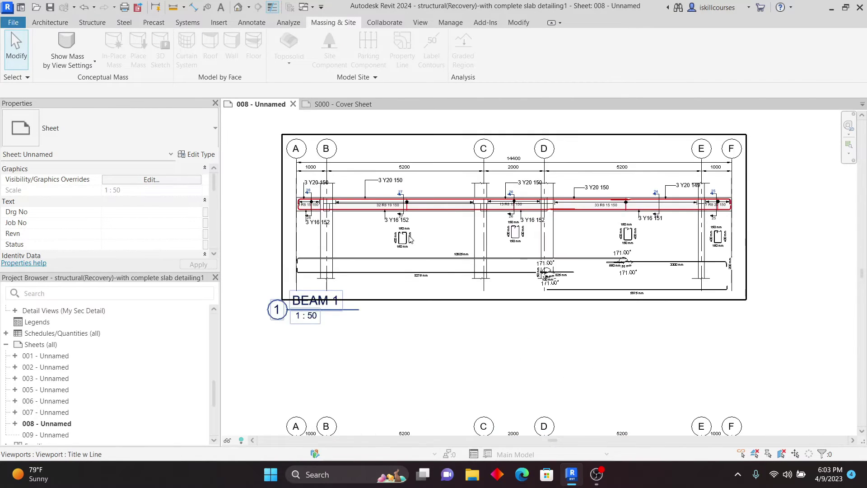
scroll(368, 288, up, 1)
scroll(384, 343, down, 2)
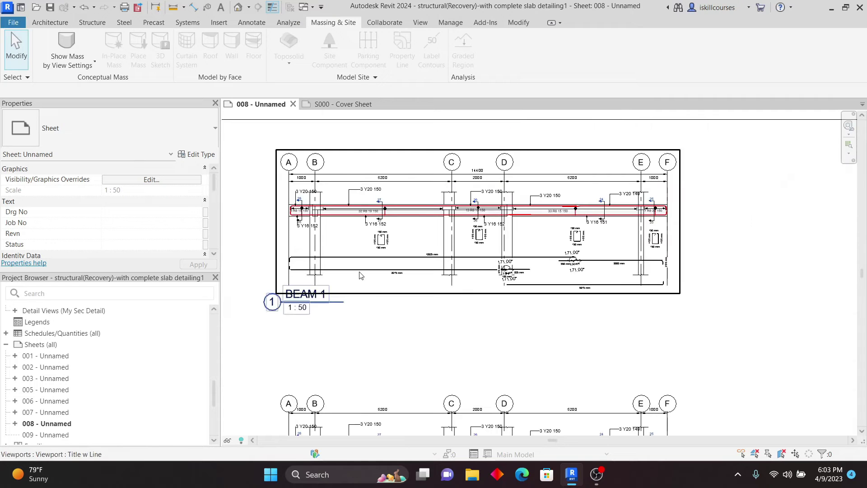
double_click(353, 245)
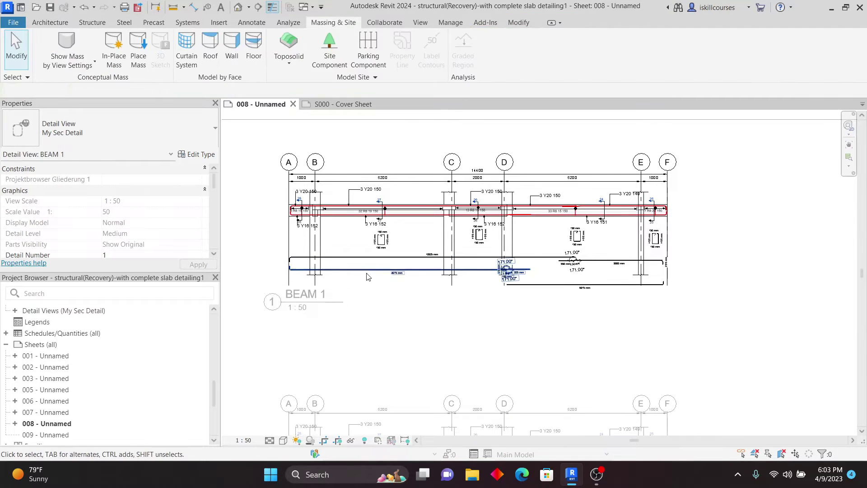
click(407, 270)
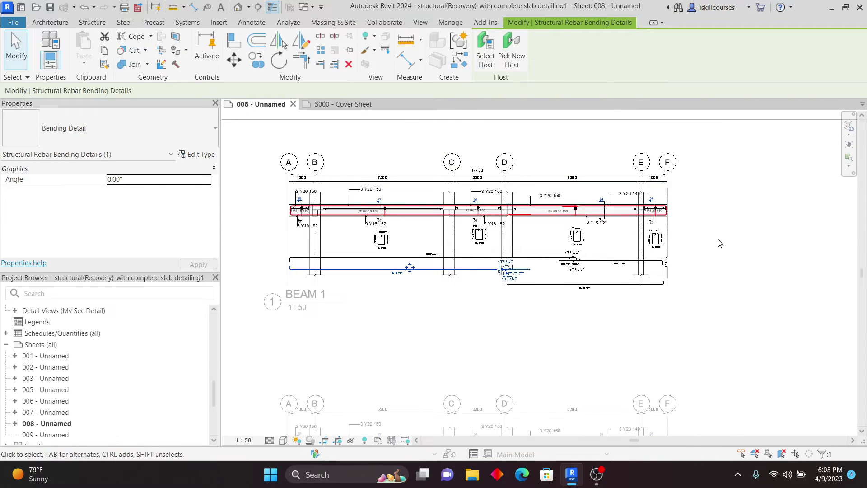
click(732, 240)
scroll(355, 271, up, 2)
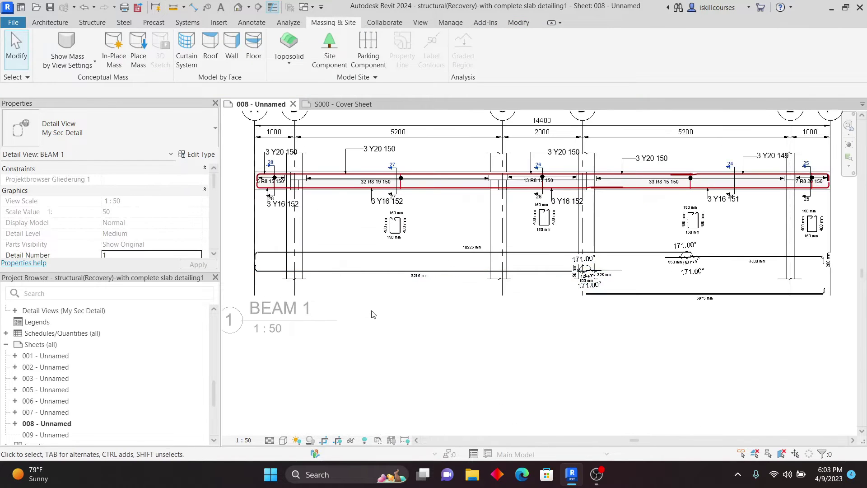
Delete the four bending details of the longitudinal top and bottom bars below BEAM 1
click(372, 282)
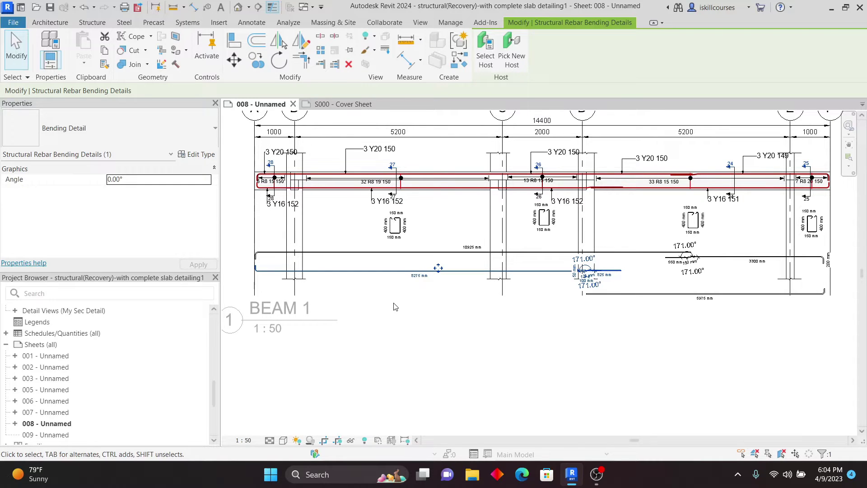
key(Delete)
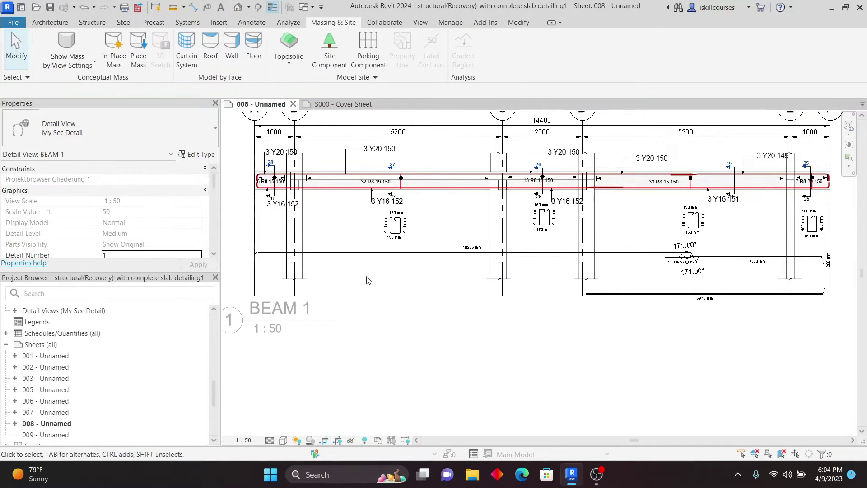
click(371, 252)
key(Delete)
click(663, 302)
key(Delete)
click(733, 259)
key(Delete)
Delete the four stirrup bending details below BEAM 1 and deactivate the view
click(702, 228)
key(Delete)
click(811, 224)
key(Delete)
click(544, 217)
key(Delete)
click(394, 224)
key(Delete)
scroll(448, 328, down, 8)
scroll(571, 333, up, 4)
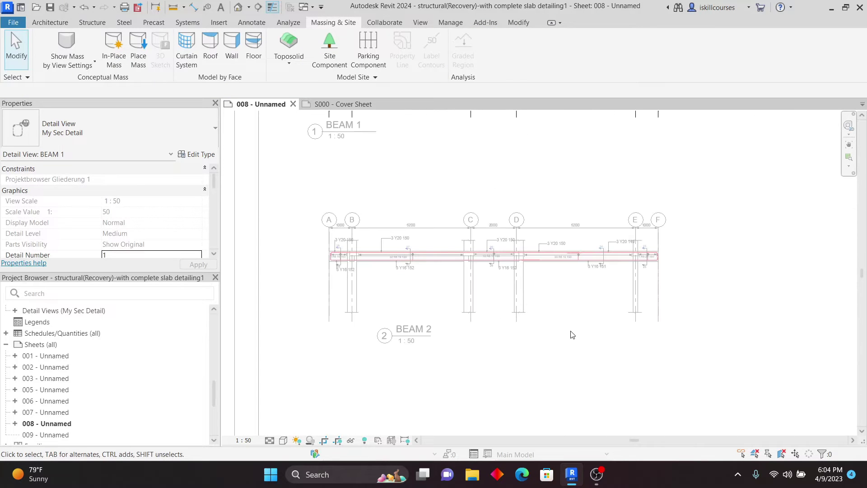
double_click(571, 333)
Examine the reinforcement layout and rebar tags of BEAM 1 on the sheet
scroll(400, 226, down, 3)
scroll(407, 148, up, 4)
scroll(407, 148, up, 5)
scroll(373, 267, down, 5)
scroll(332, 223, up, 6)
scroll(332, 223, down, 3)
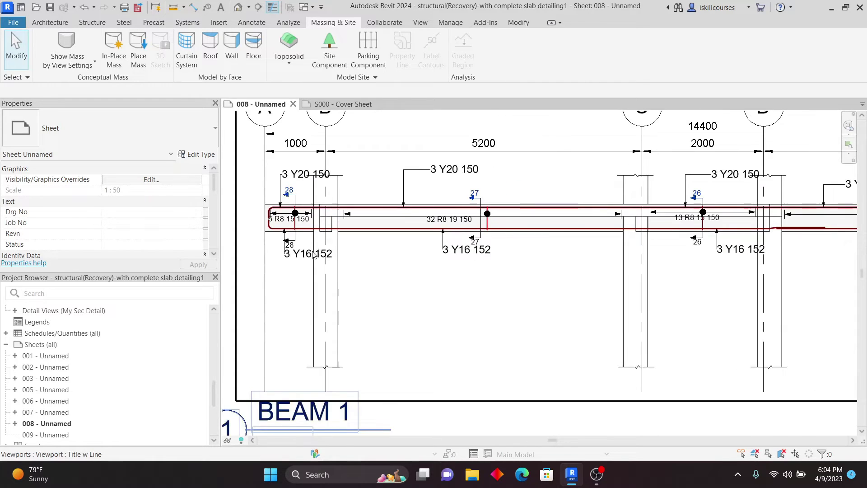
scroll(405, 243, down, 1)
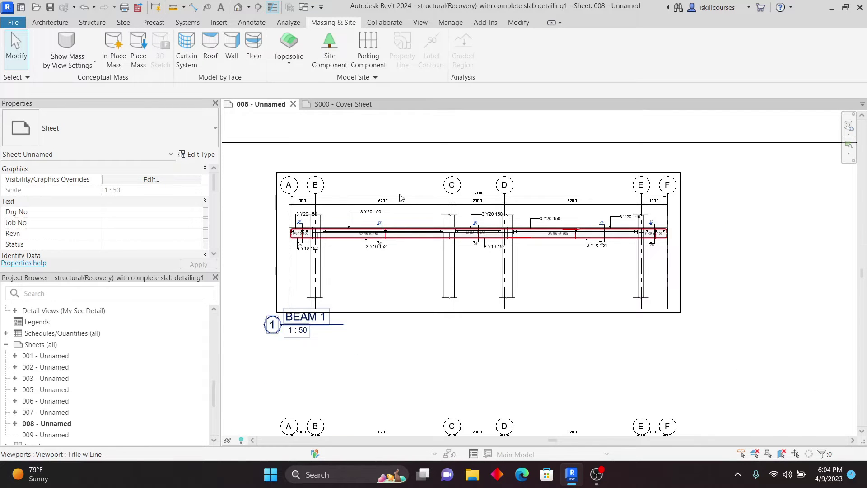
scroll(398, 188, up, 3)
scroll(366, 278, down, 2)
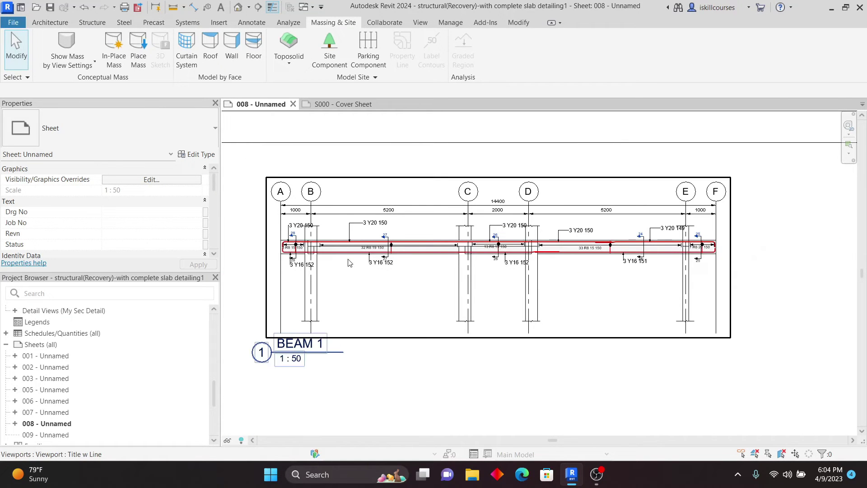
scroll(426, 256, up, 3)
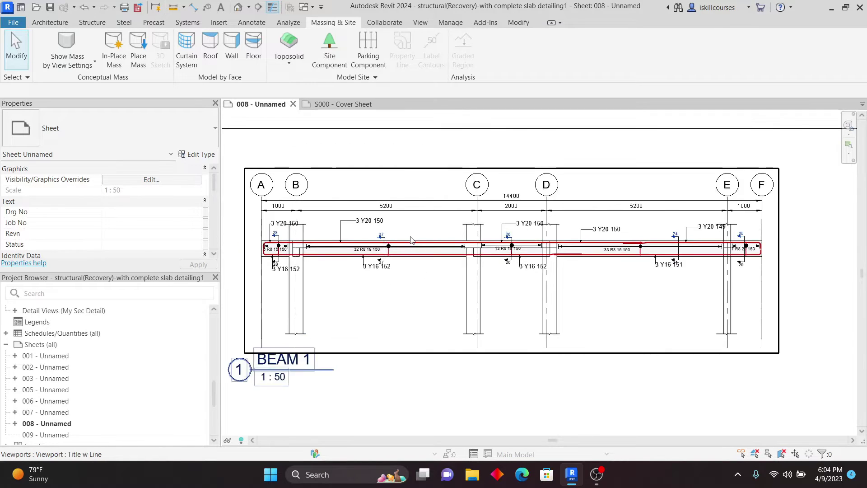
scroll(443, 280, down, 3)
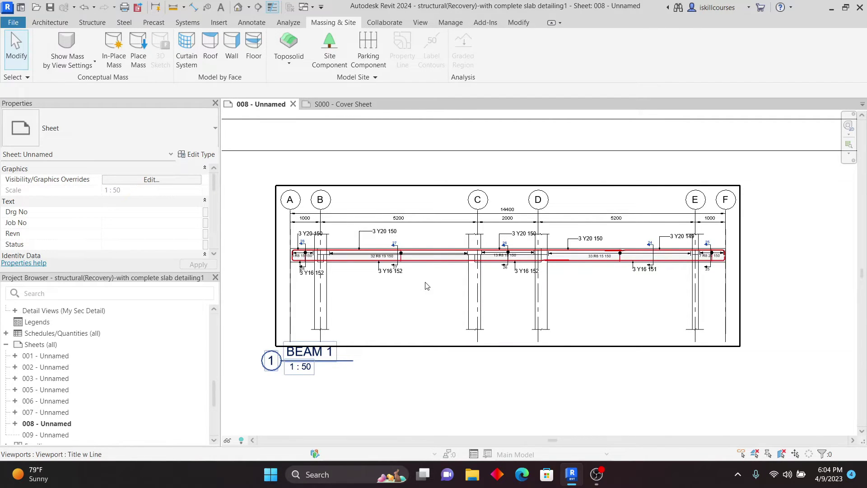
scroll(449, 275, up, 2)
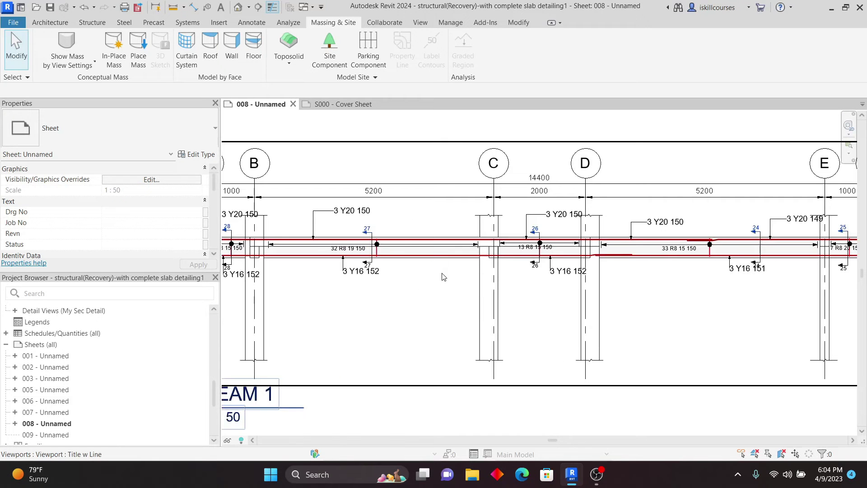
Reactivate the BEAM 1 view and place a bending detail for the R8 stirrups between grids D and E below the beam
click(443, 268)
key(Escape)
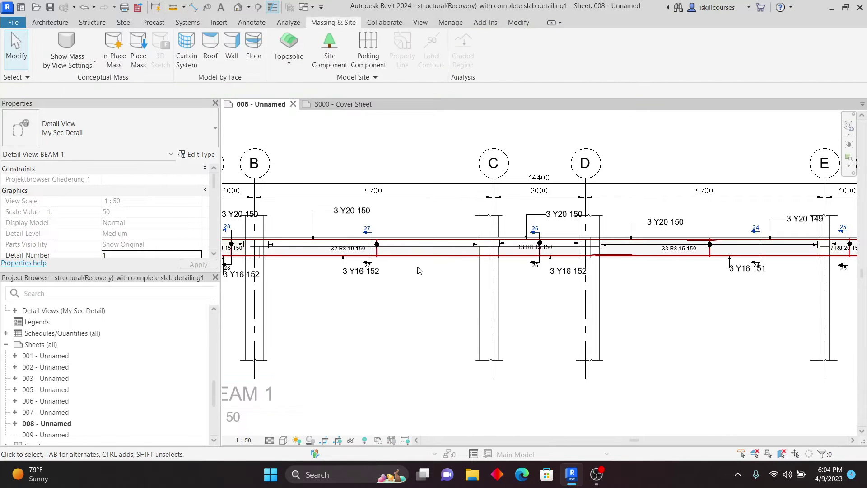
scroll(417, 267, down, 2)
scroll(541, 247, up, 5)
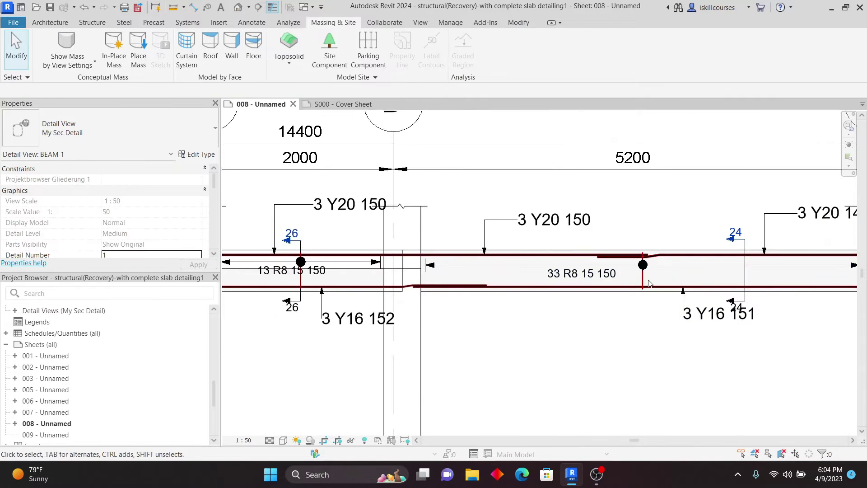
click(647, 278)
scroll(497, 253, down, 2)
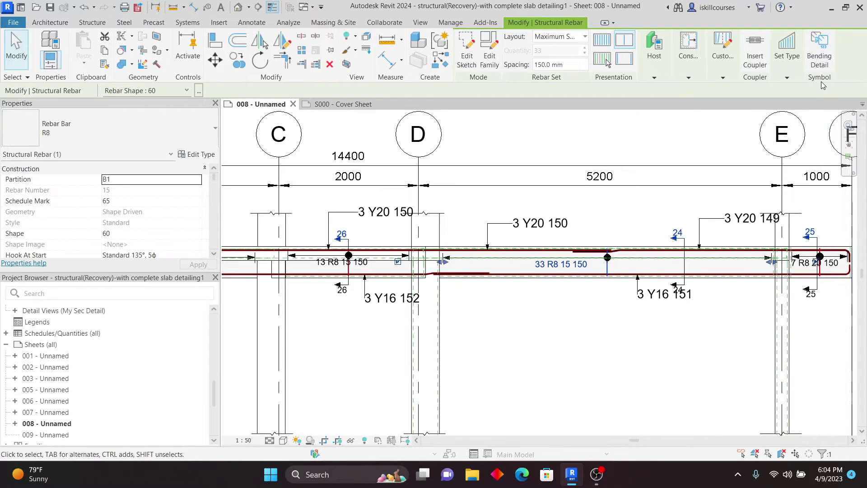
click(821, 47)
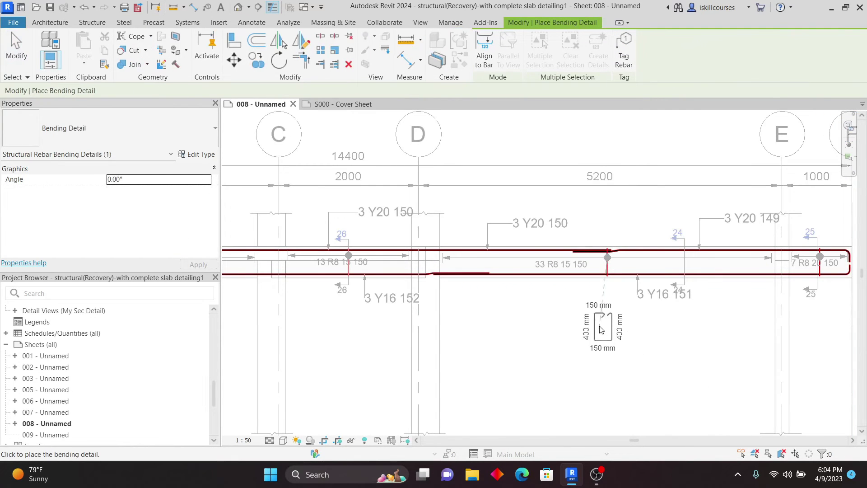
click(609, 327)
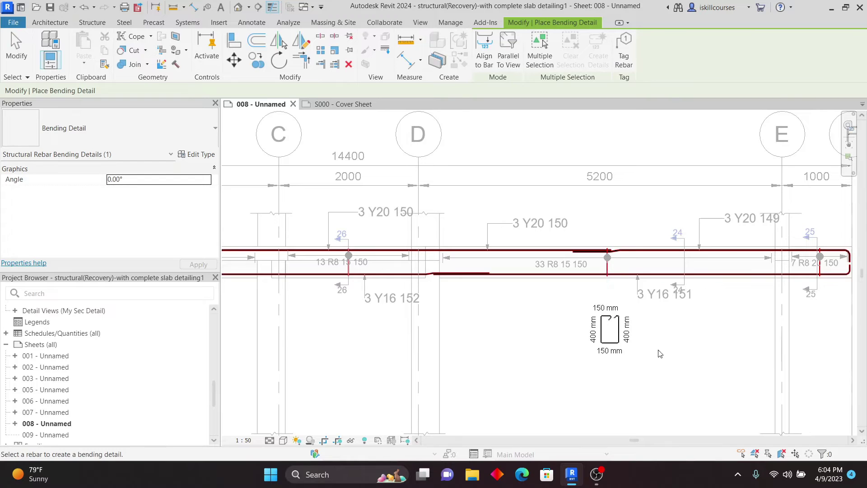
Place bending details below BEAM 1 for the R8 stirrup sets between grids C and D and between grids B and C
scroll(729, 246, down, 2)
scroll(497, 253, up, 4)
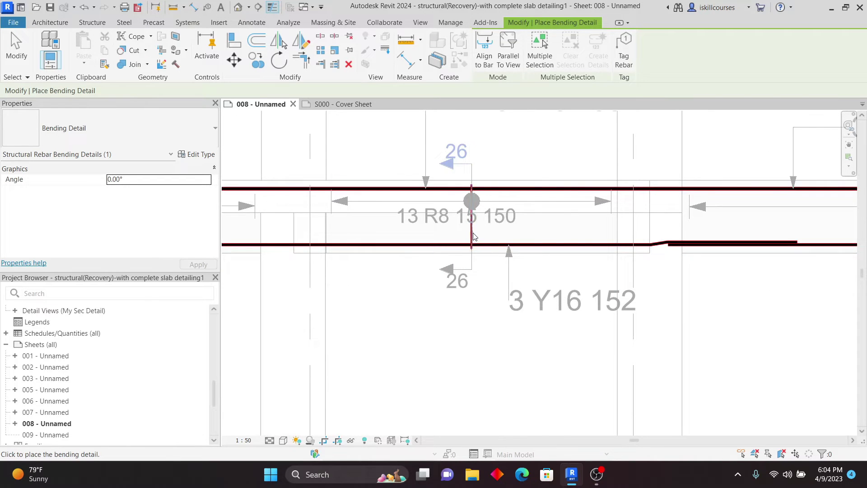
click(511, 291)
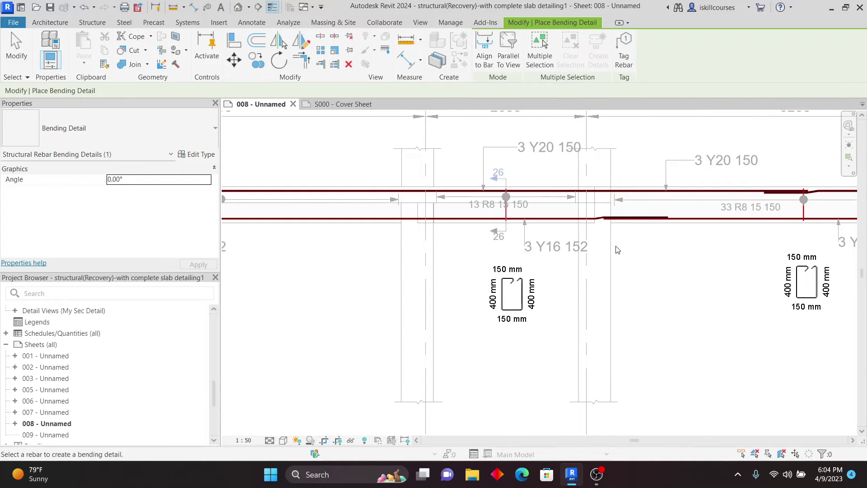
scroll(440, 257, down, 3)
scroll(440, 256, up, 3)
click(447, 210)
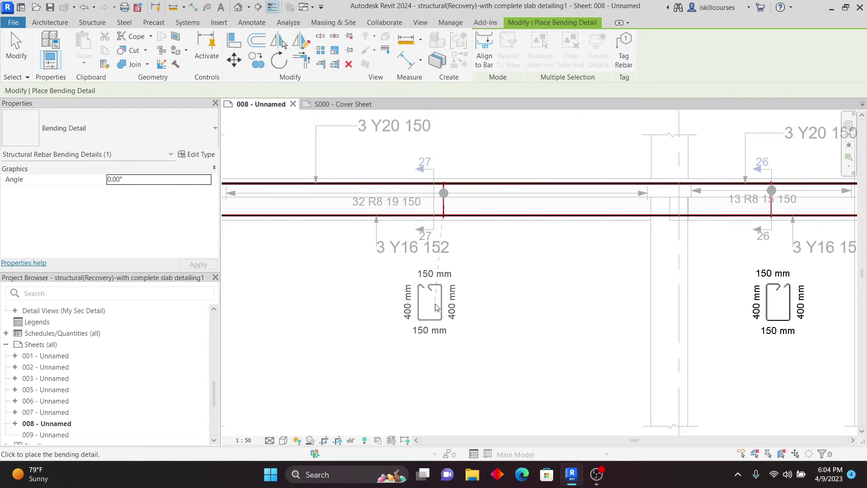
click(444, 303)
Place bending details below the stirrup details for the long top bar starting at grid A and the top bar ending at grid F
scroll(445, 304, down, 3)
click(363, 231)
scroll(380, 281, down, 1)
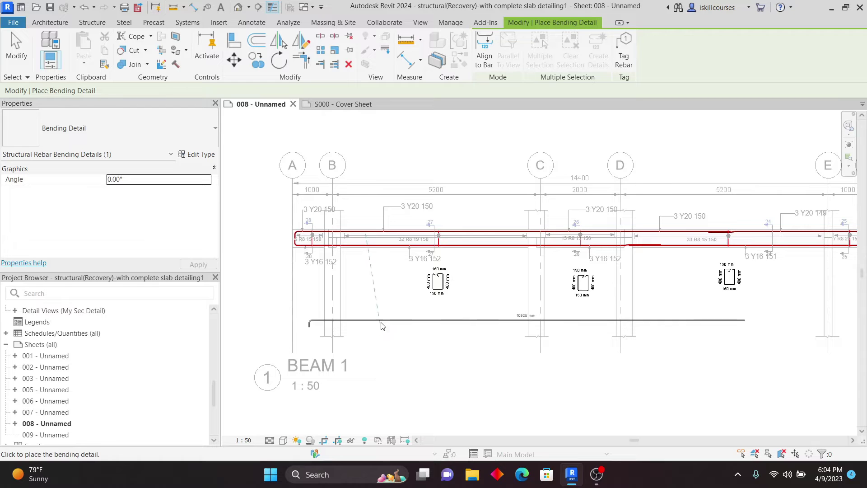
click(374, 319)
scroll(374, 318, down, 1)
scroll(632, 262, up, 2)
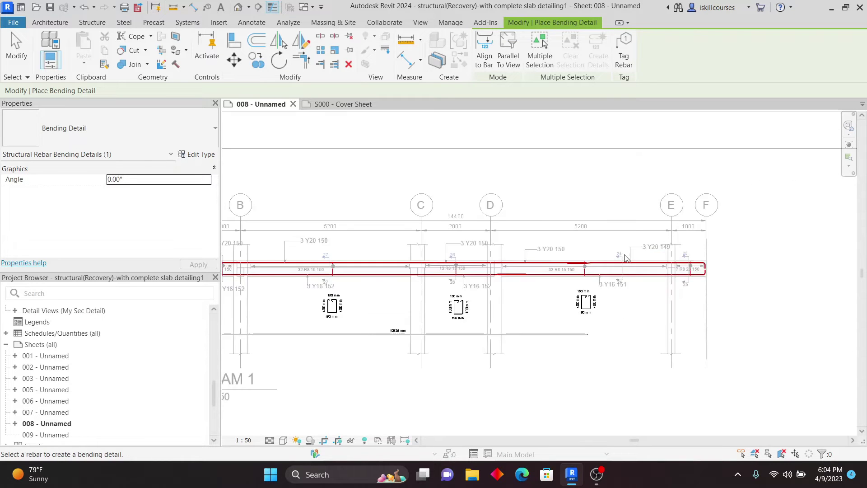
click(655, 269)
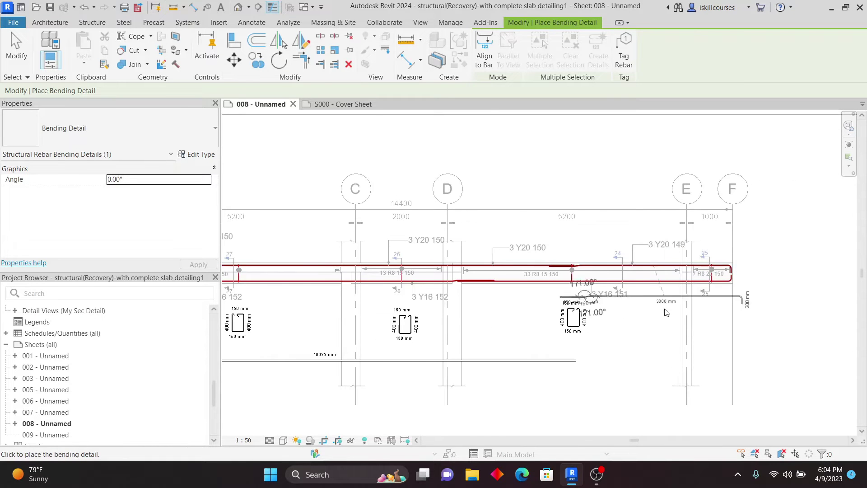
click(664, 353)
Place a bending detail for the bottom Y16 bar running from grid A past grid D below the top bar details
scroll(366, 253, down, 1)
scroll(366, 253, up, 3)
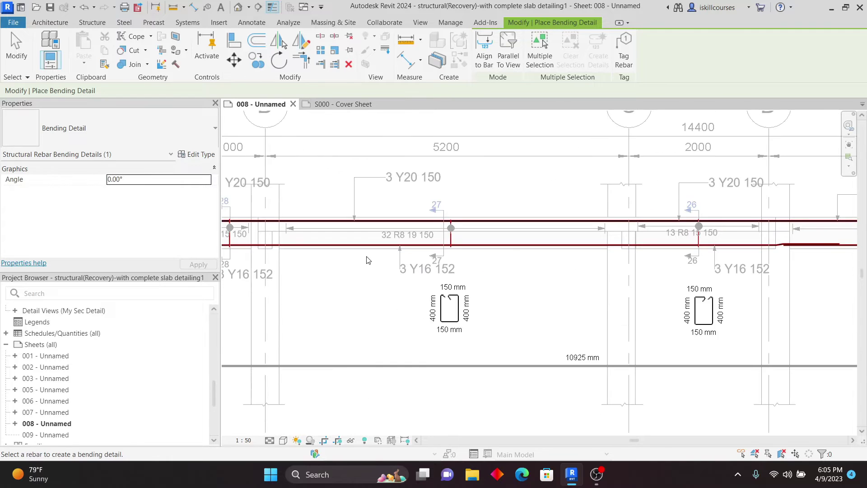
click(366, 252)
scroll(366, 253, down, 3)
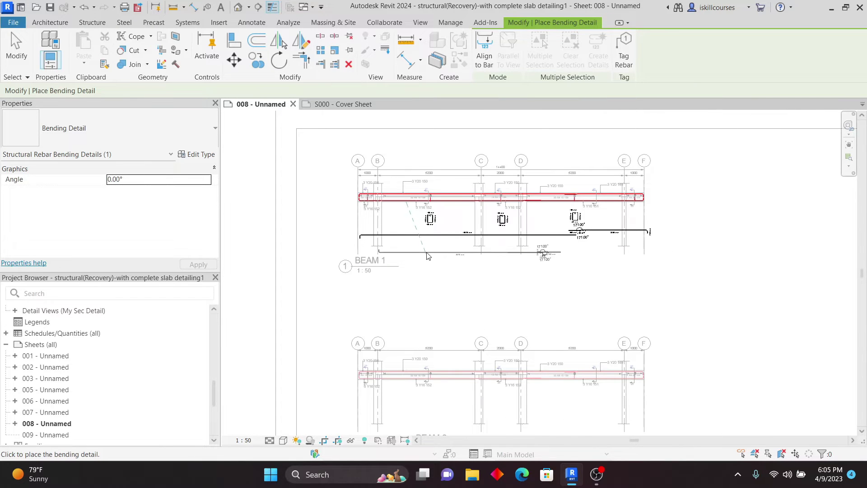
click(408, 254)
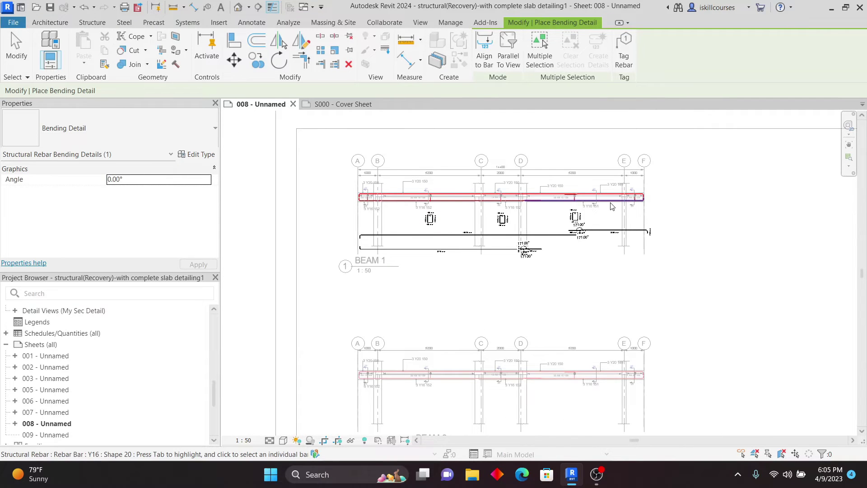
Place a bending detail for the bottom Y16 bar running from grid D to grid F below the other bar details and finish placing
click(612, 207)
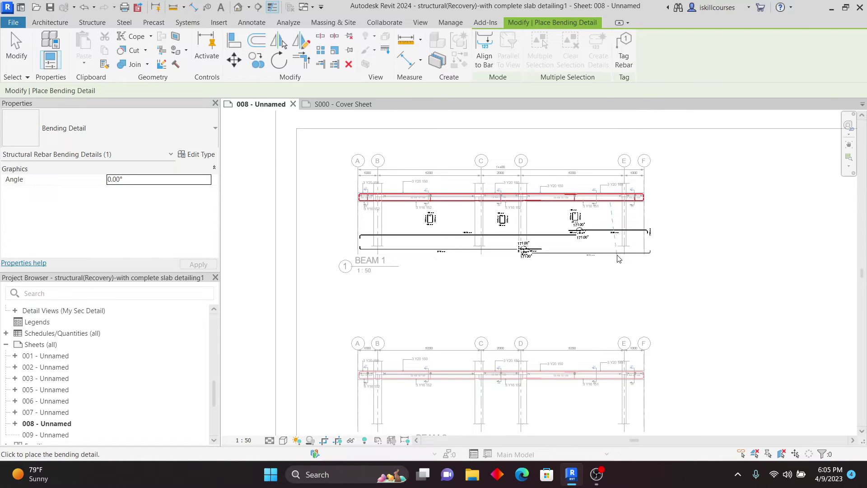
scroll(520, 321, up, 3)
scroll(457, 307, down, 1)
scroll(421, 261, up, 2)
scroll(421, 261, down, 4)
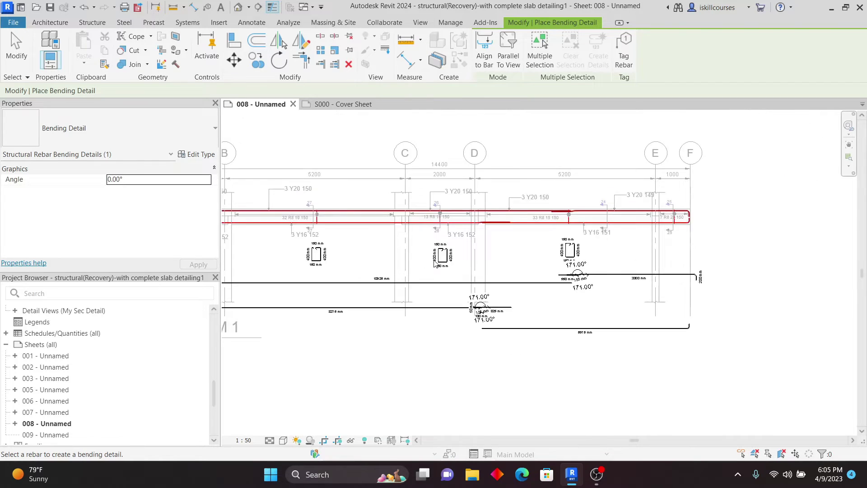
scroll(419, 253, up, 1)
scroll(420, 253, up, 2)
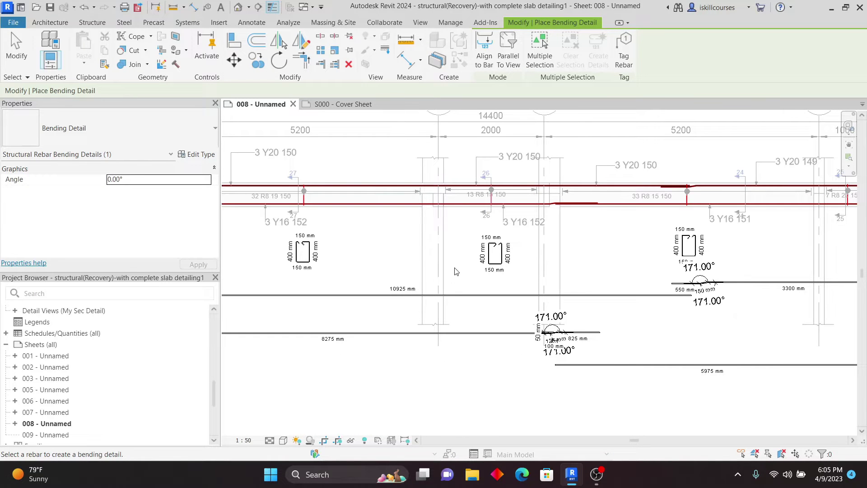
key(Escape)
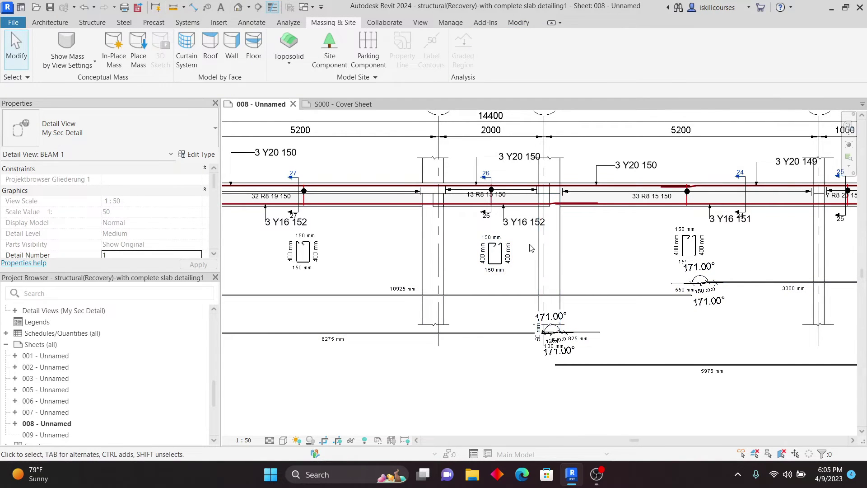
Set the Representation of the bending detail type to Standard, starting from the stirrup detail between grids C and D
scroll(528, 248, up, 4)
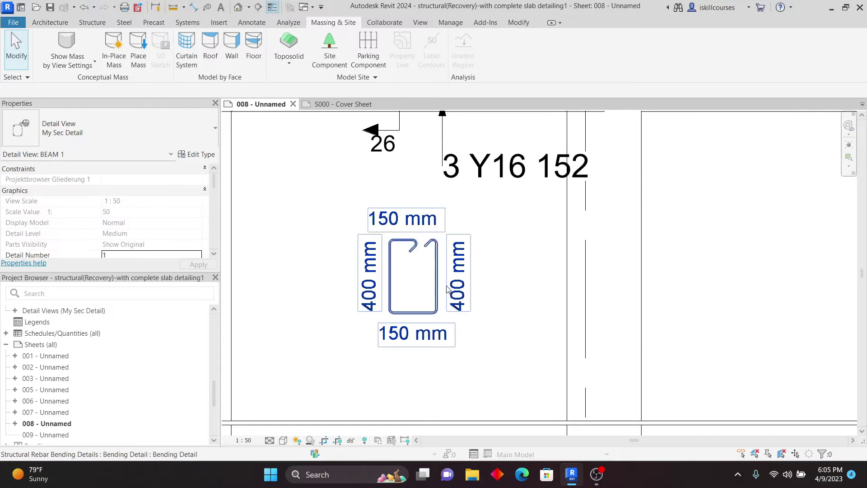
click(450, 294)
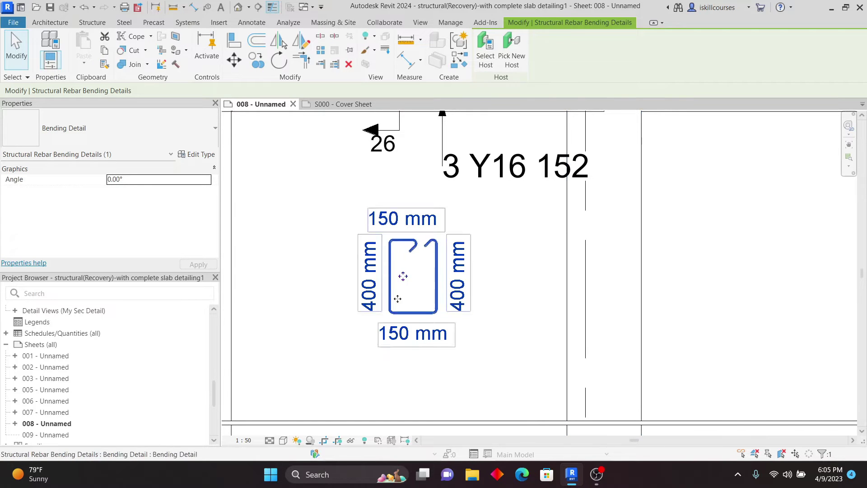
click(199, 155)
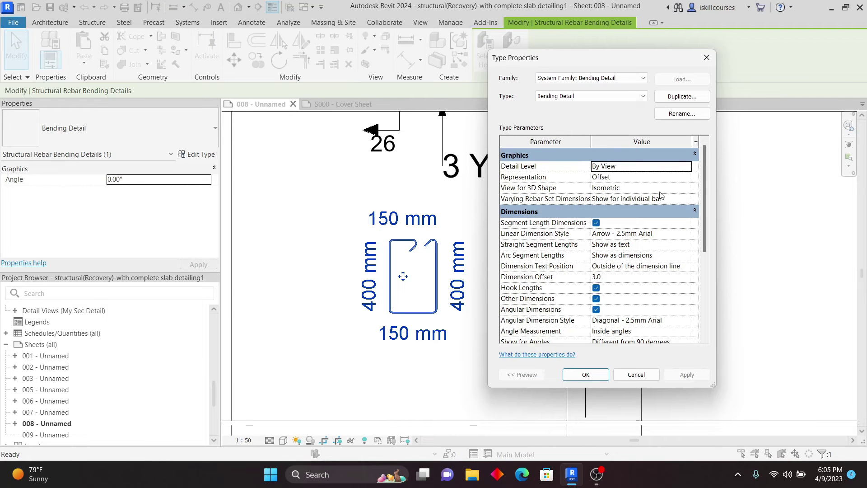
click(689, 189)
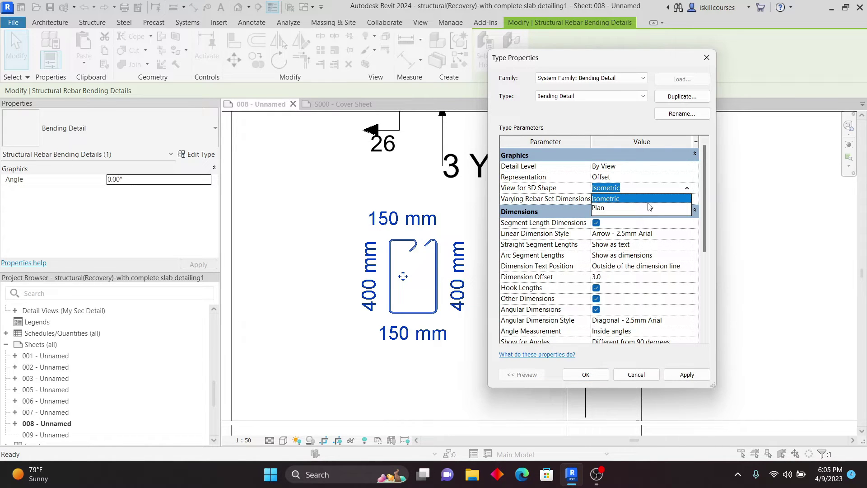
click(686, 196)
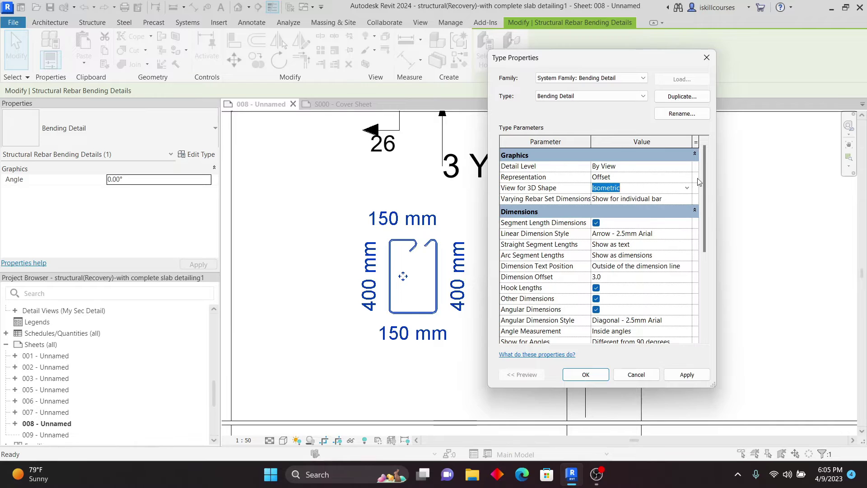
click(688, 178)
click(616, 192)
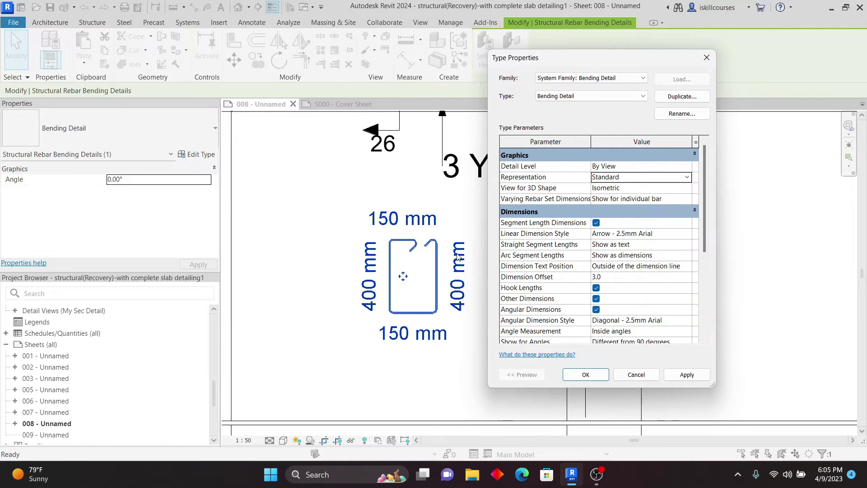
click(684, 375)
Try the Unfold and Offset representations on the bending detail type, applying each in turn
click(689, 177)
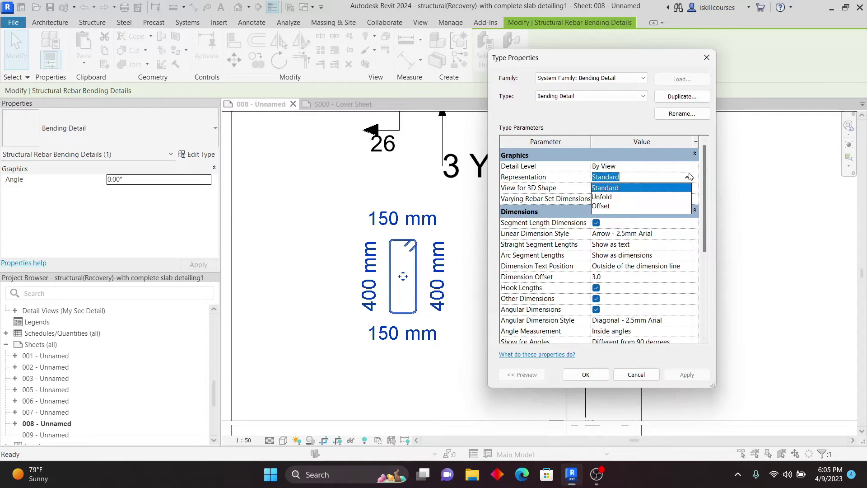
click(608, 199)
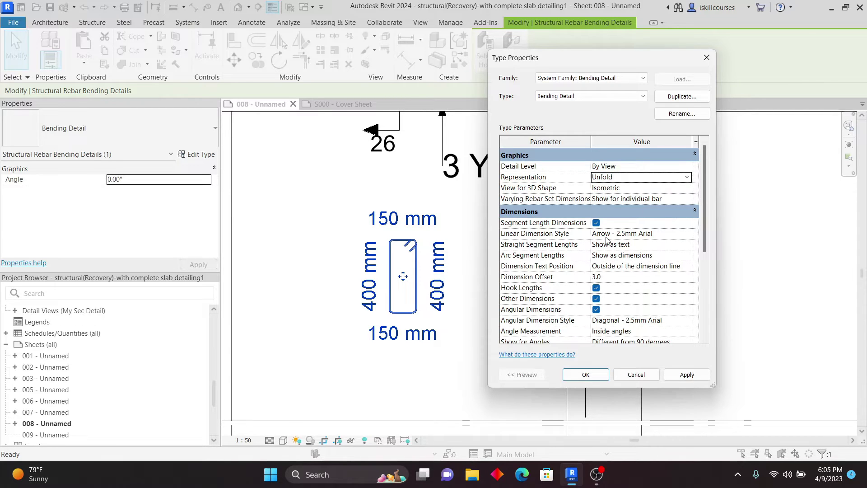
click(689, 377)
click(688, 181)
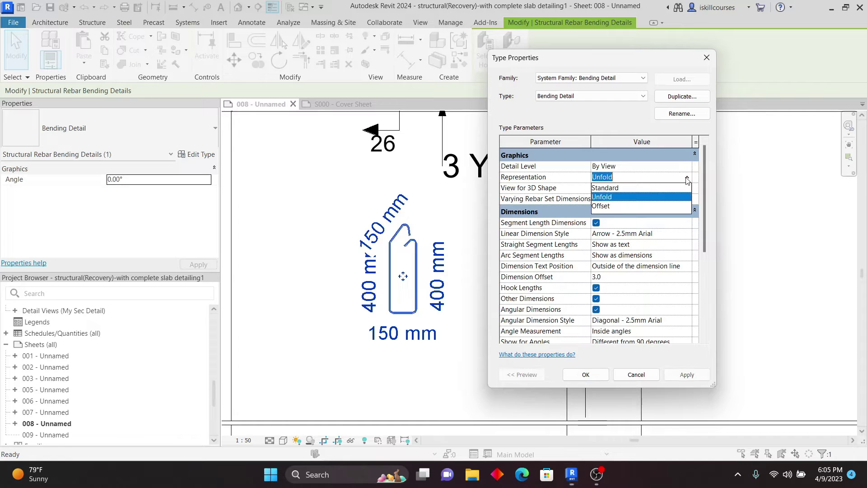
click(601, 207)
click(706, 375)
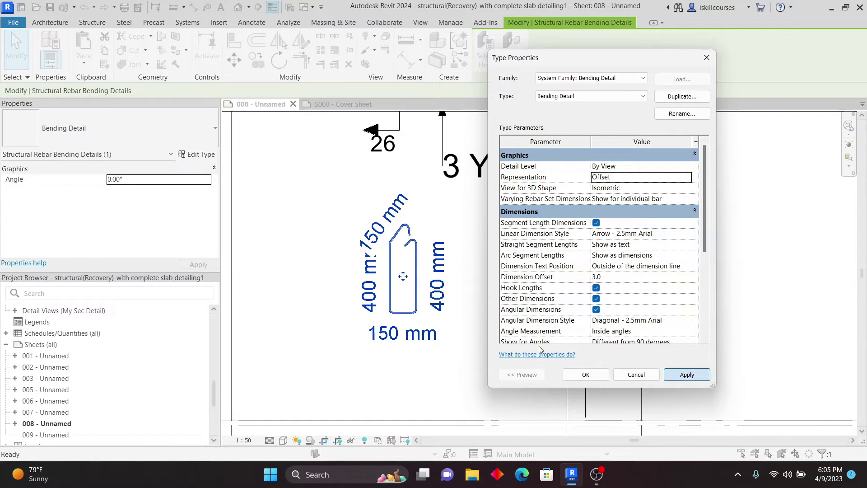
Return the bending detail type's Representation to Standard and accept the type properties
click(687, 179)
click(619, 188)
click(687, 374)
click(586, 374)
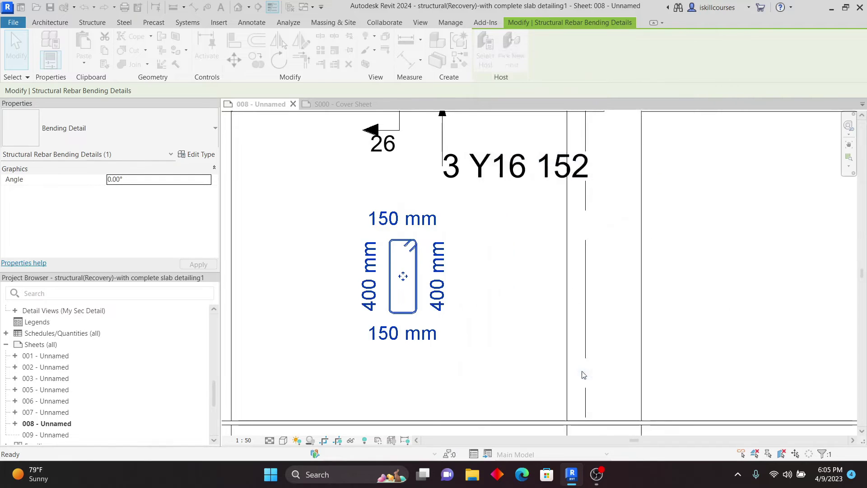
Apply a 3 mm text size to the linear dimension style used by the stirrup bending detail's type
scroll(437, 274, down, 4)
scroll(437, 274, up, 5)
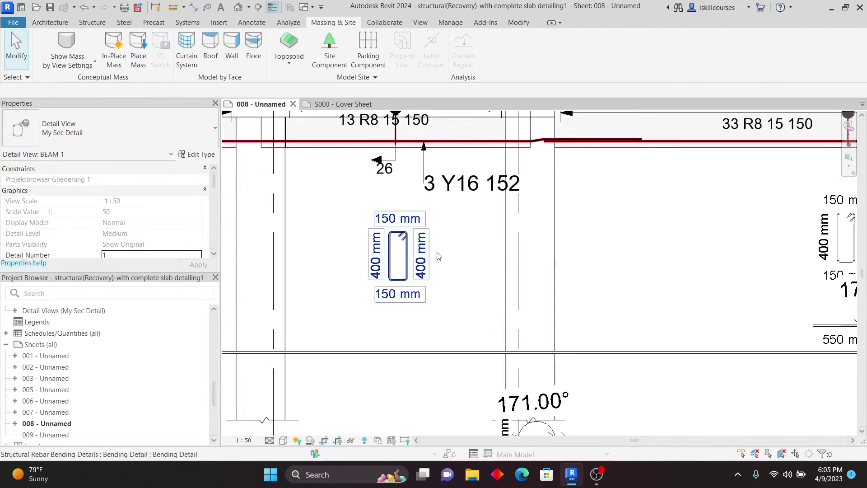
scroll(437, 274, down, 3)
scroll(429, 265, up, 3)
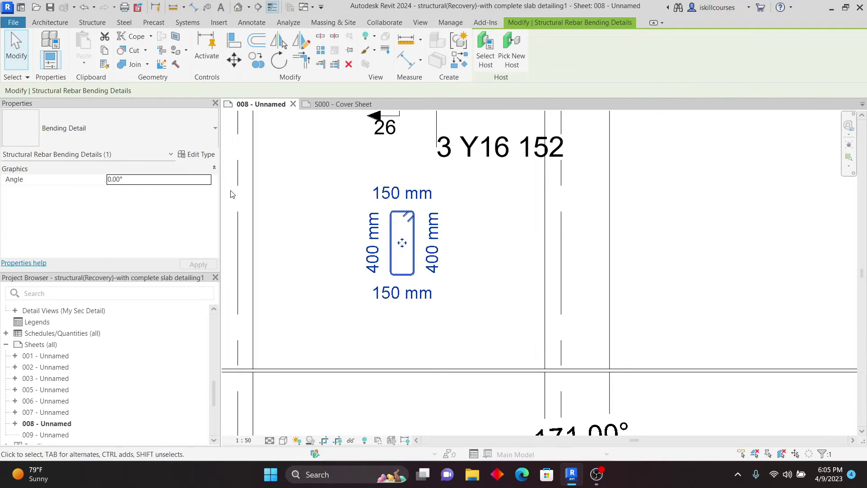
click(197, 154)
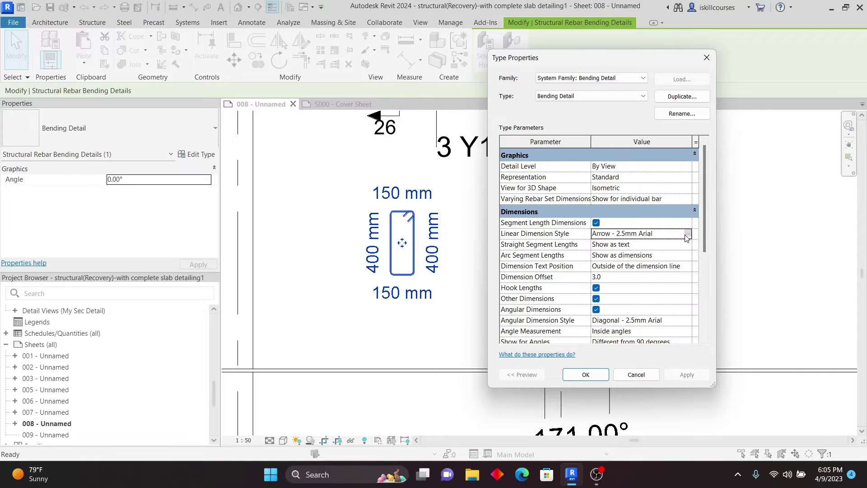
double_click(686, 235)
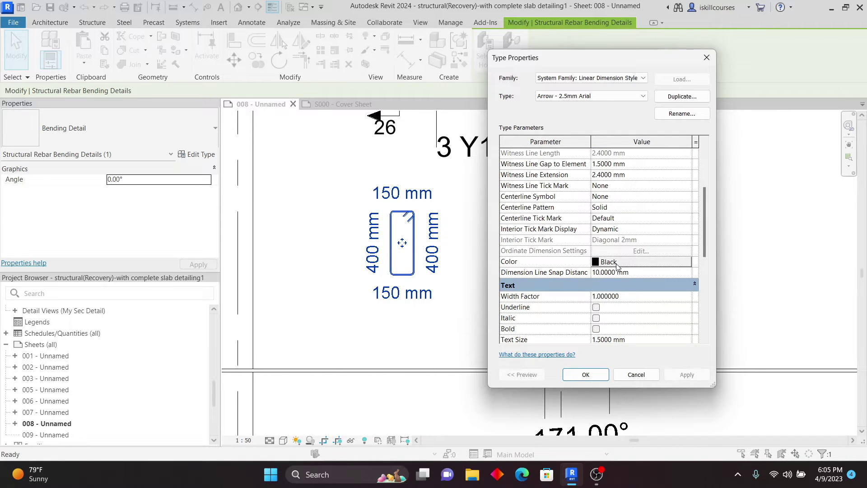
scroll(617, 245, down, 4)
click(640, 210)
text(3)
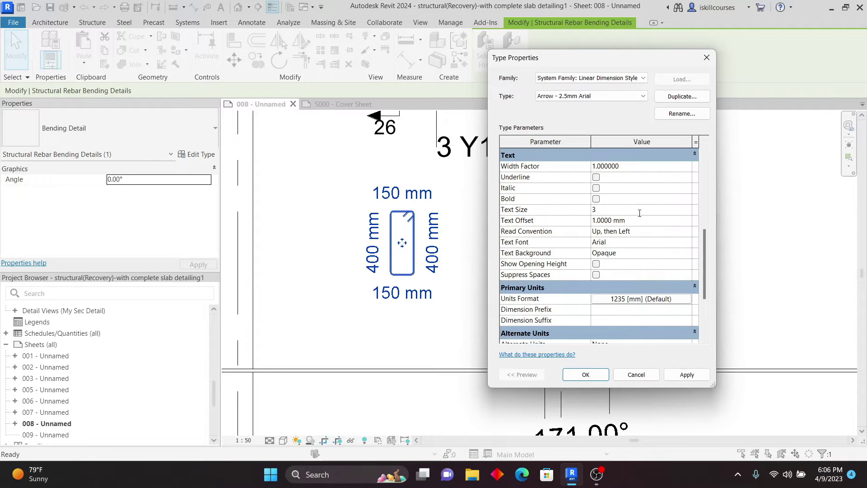
click(687, 373)
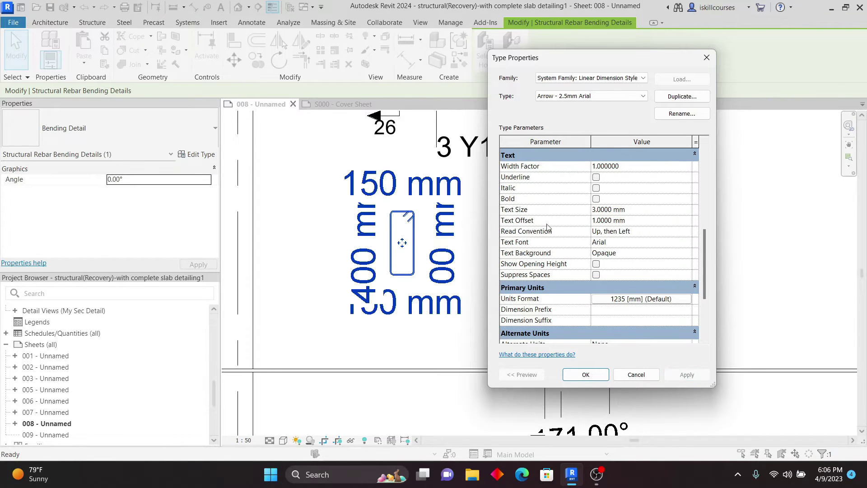
Set the linear dimension style's text size to 1.5 mm and accept the style
click(638, 211)
text(1.5)
click(688, 375)
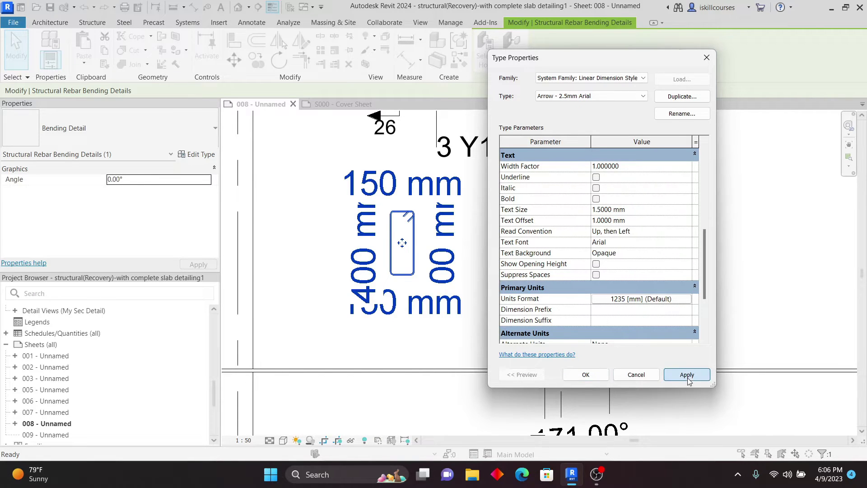
click(586, 374)
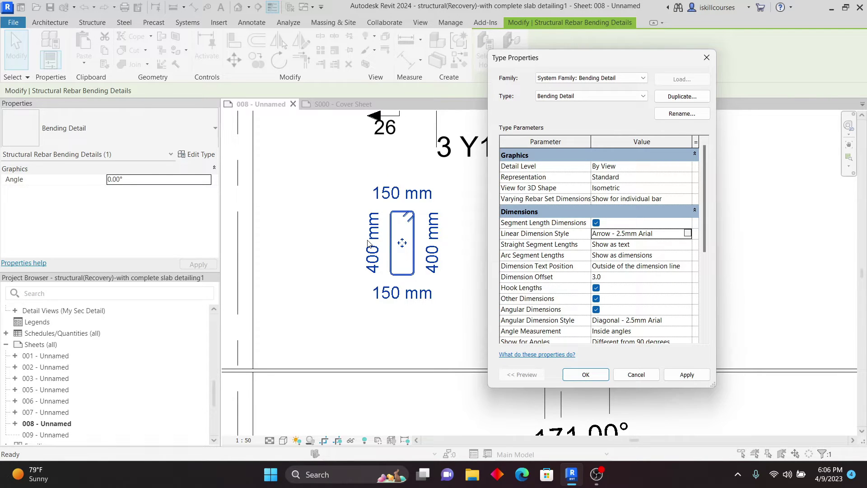
Set the text offset of the bending detail's linear dimension style to 0.5 mm, accept the style and type properties, and clear the selection
scroll(633, 295, down, 4)
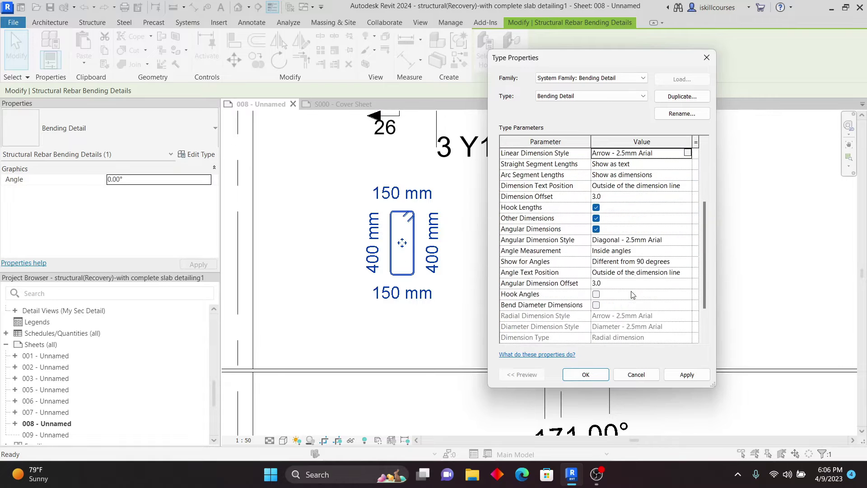
scroll(631, 289, up, 1)
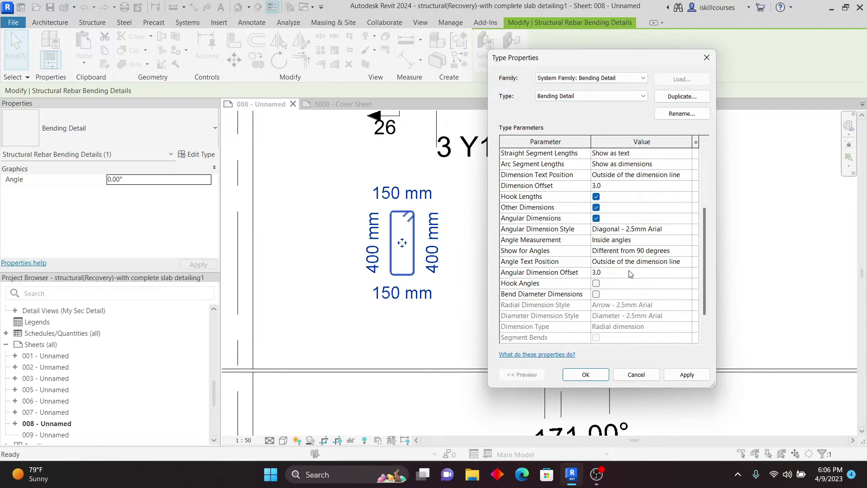
scroll(620, 286, down, 1)
scroll(626, 280, up, 4)
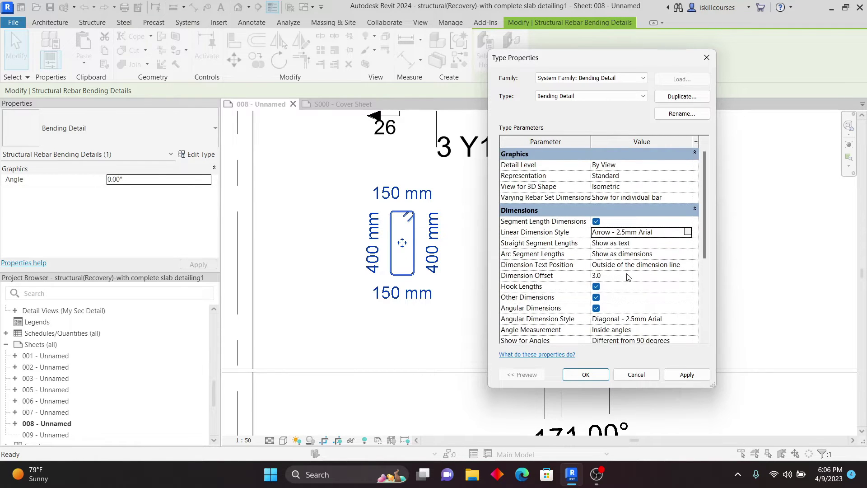
click(627, 235)
click(687, 233)
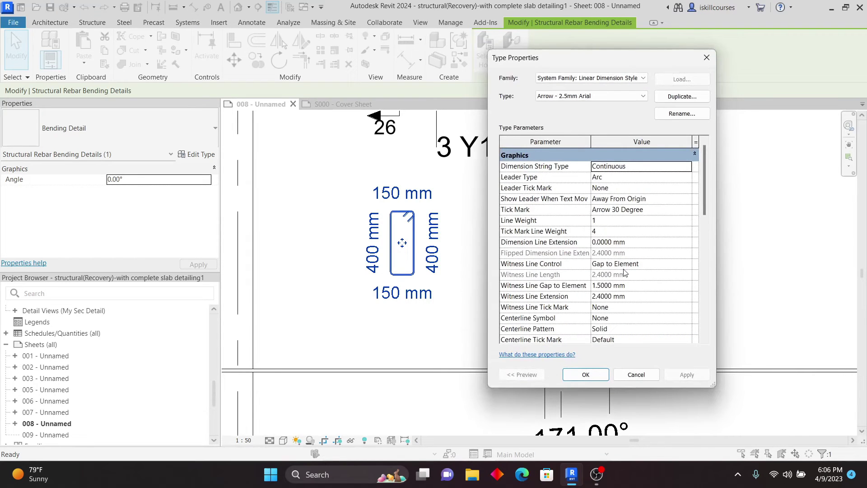
scroll(604, 298, down, 1)
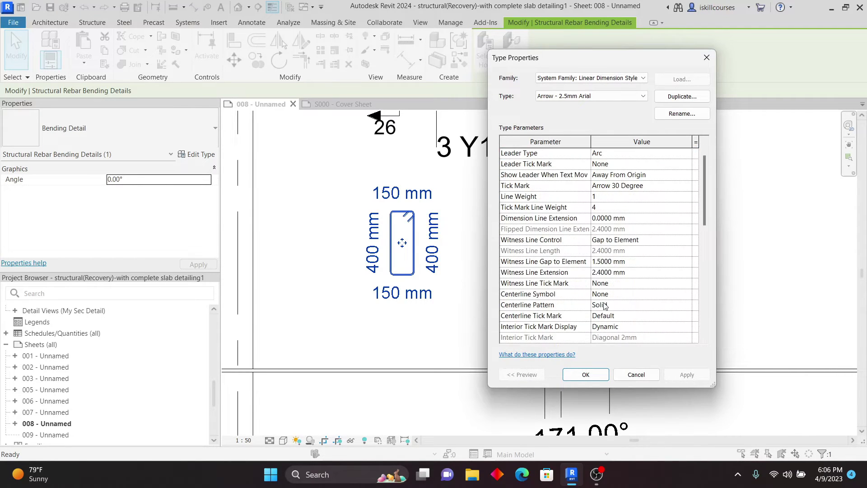
scroll(548, 297, down, 5)
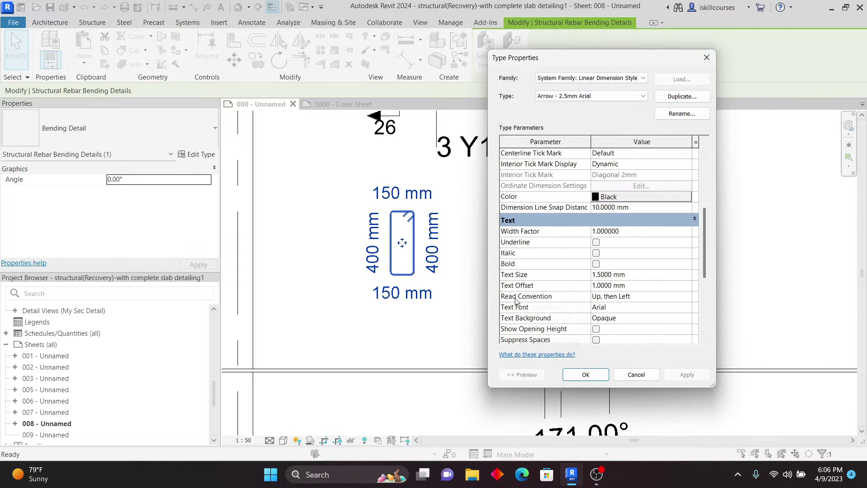
click(629, 288)
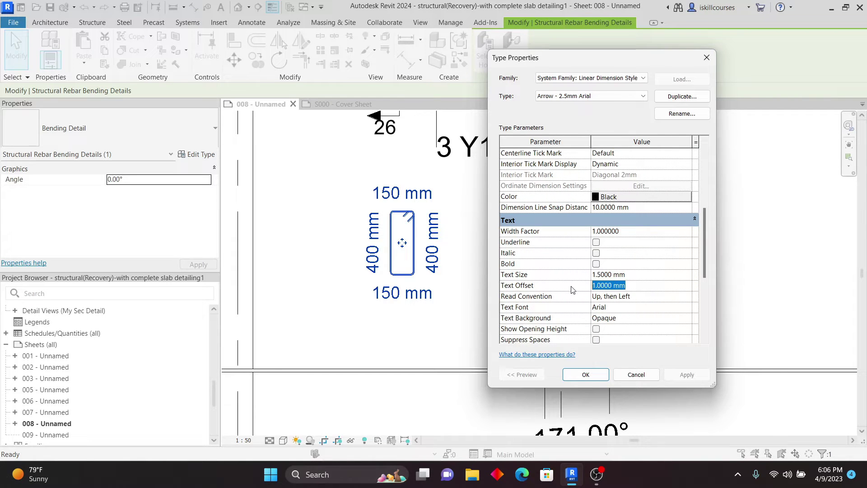
text(o)
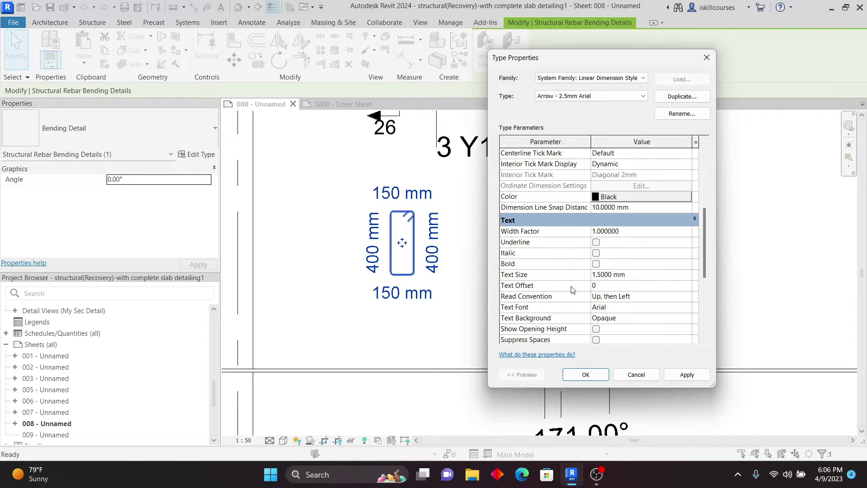
click(687, 376)
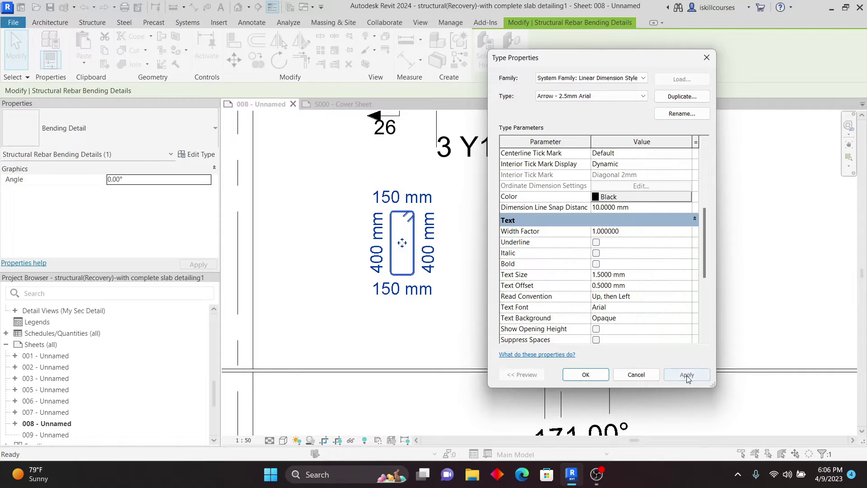
click(582, 375)
click(586, 375)
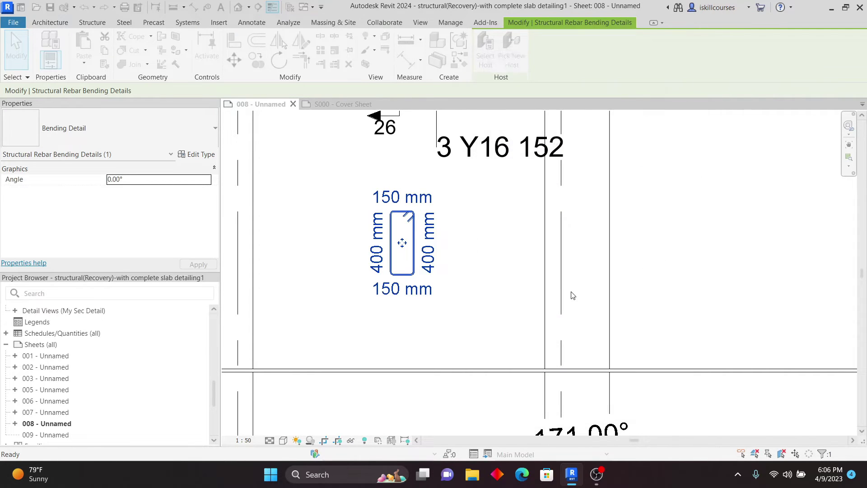
key(Escape)
scroll(341, 278, down, 5)
scroll(341, 278, up, 5)
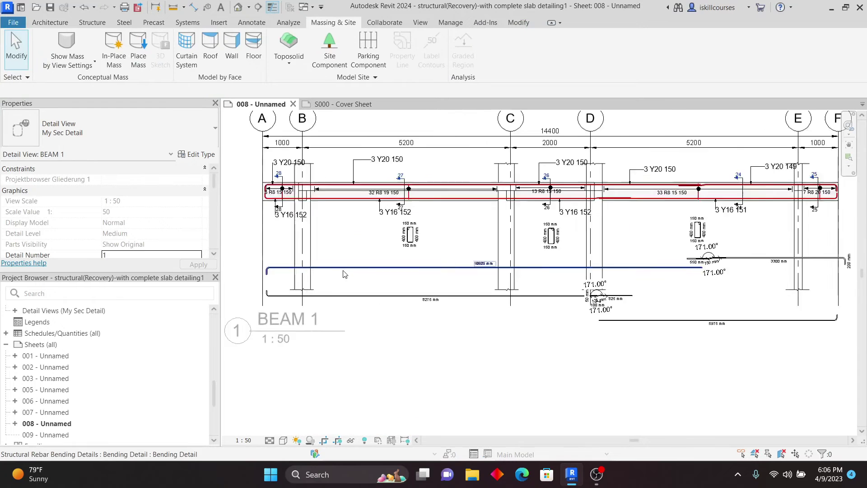
scroll(653, 210, down, 2)
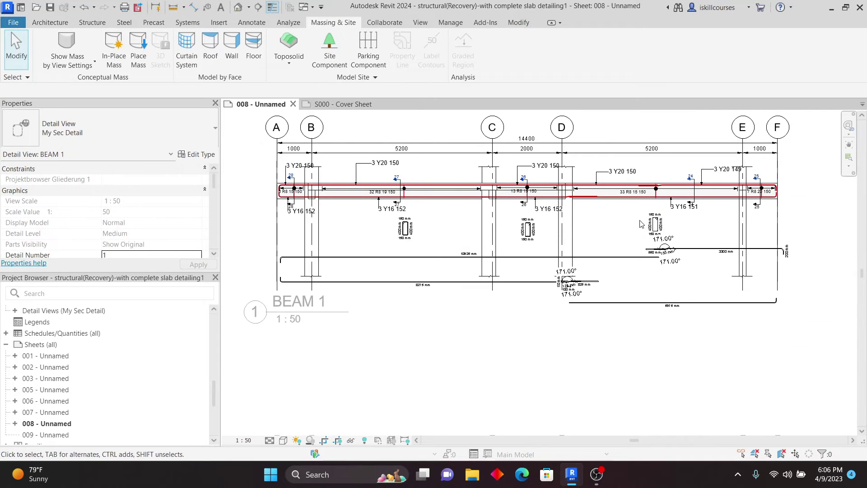
scroll(493, 239, up, 2)
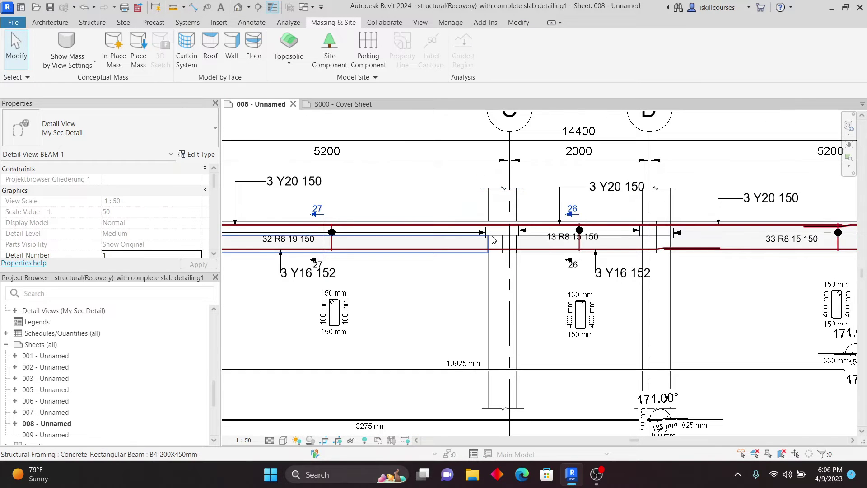
scroll(493, 240, down, 2)
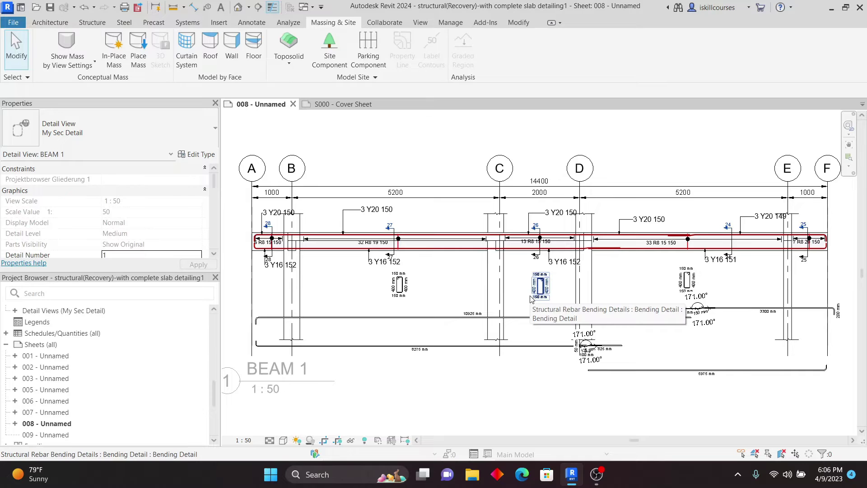
scroll(440, 279, down, 2)
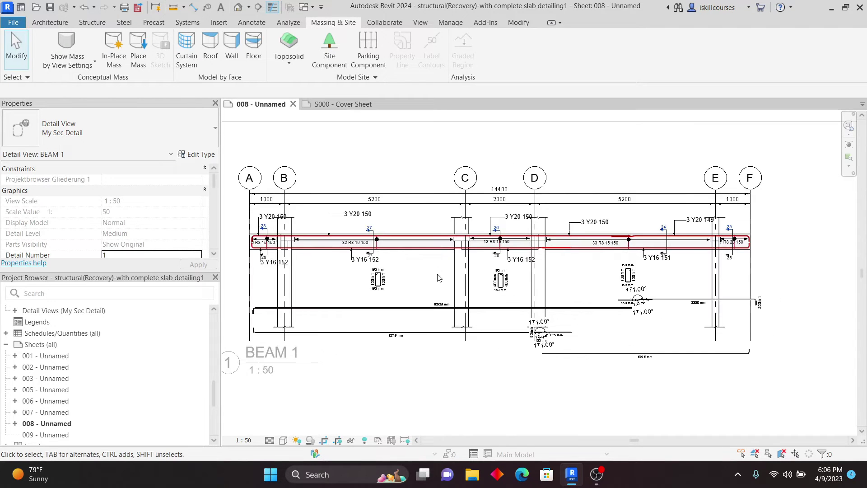
scroll(440, 279, down, 1)
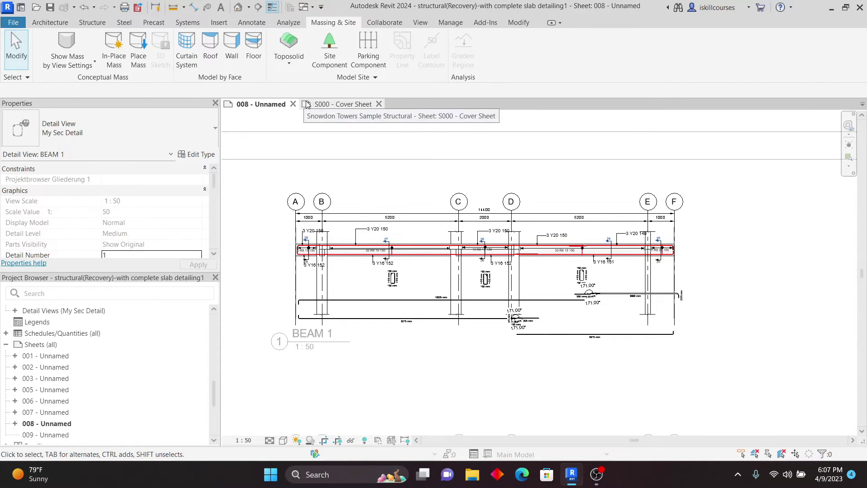
click(290, 67)
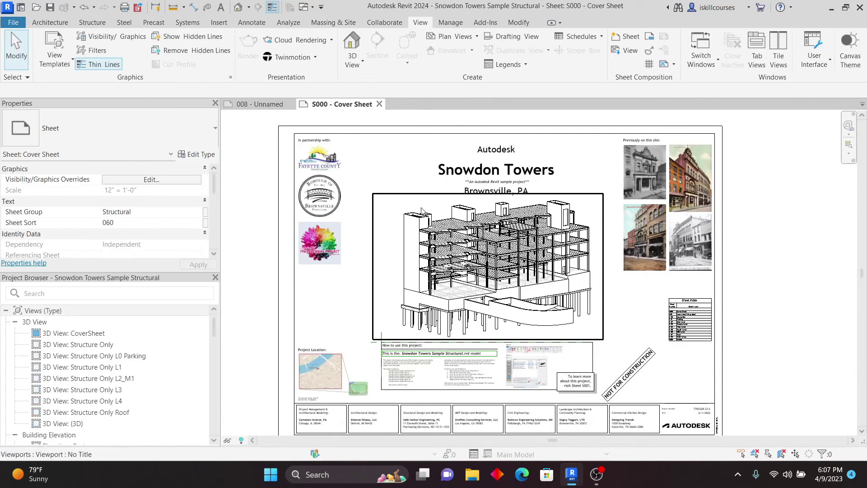
Create a new project from the LT_USI_Residential-Default template in the English-Imperial templates
click(20, 7)
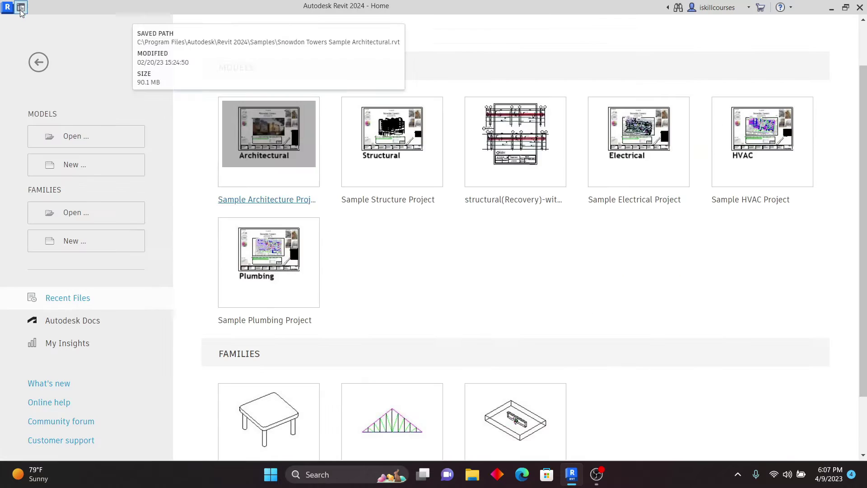
click(71, 166)
click(502, 214)
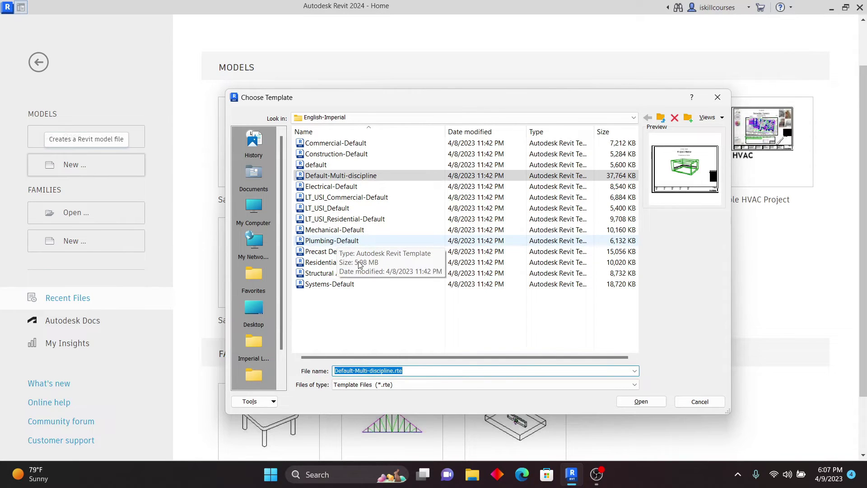
click(345, 219)
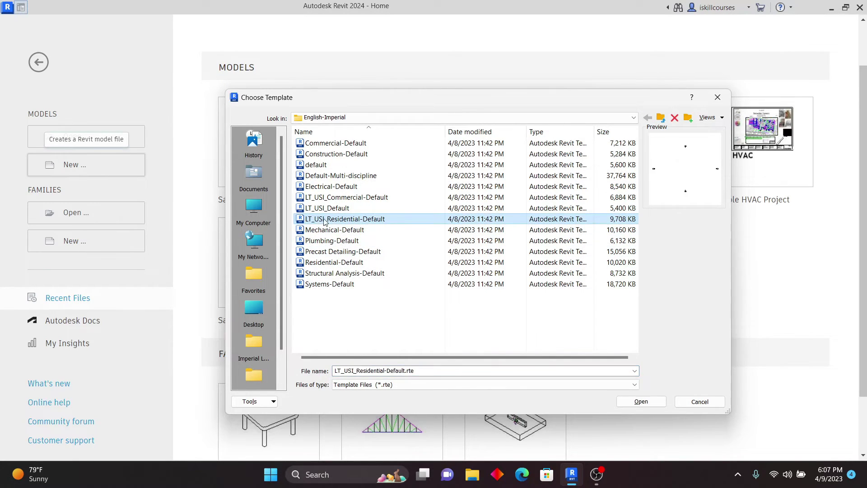
click(645, 402)
click(407, 274)
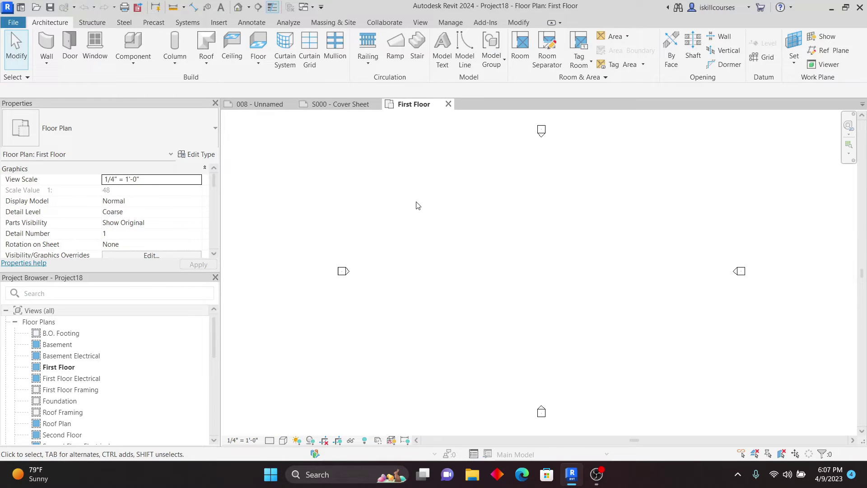
Create a toposolid from a sketched rectangular boundary about 65'-6" by 38'-6" between the elevation markers of the First Floor plan
scroll(312, 181, down, 3)
scroll(412, 172, up, 3)
click(331, 22)
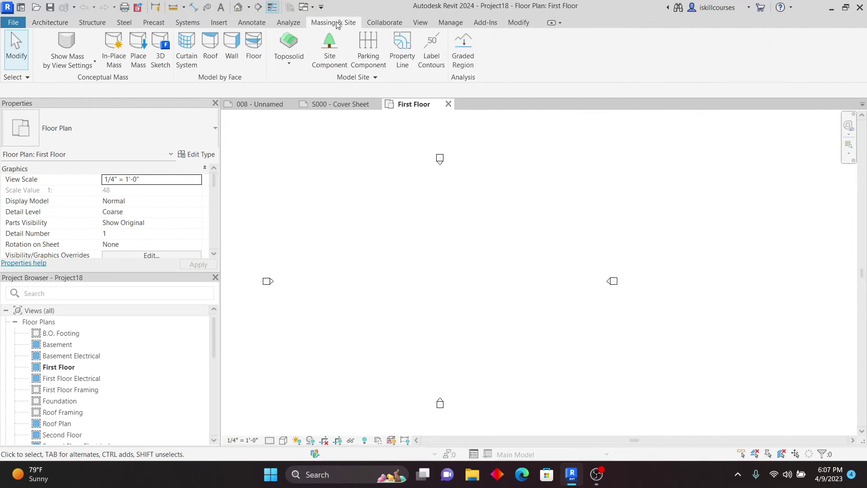
click(288, 65)
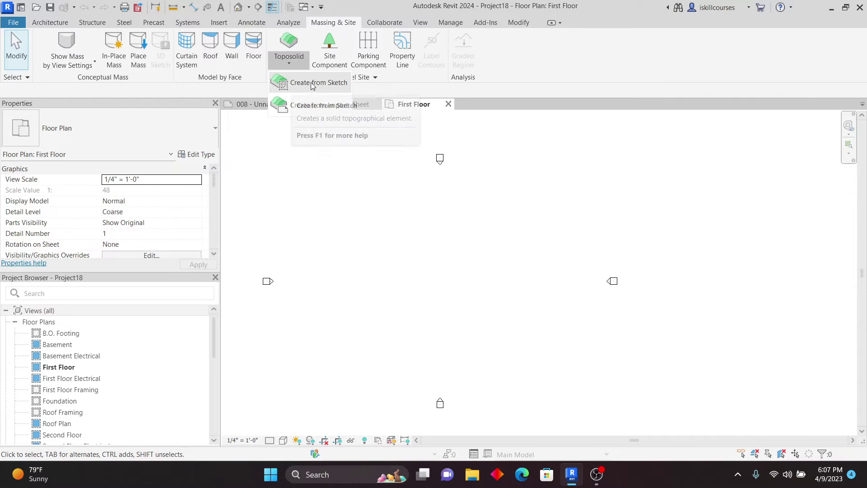
click(441, 268)
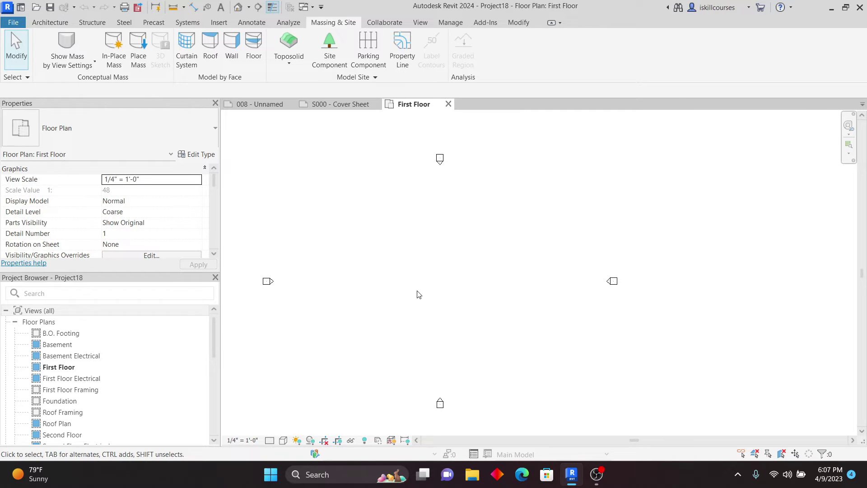
click(289, 65)
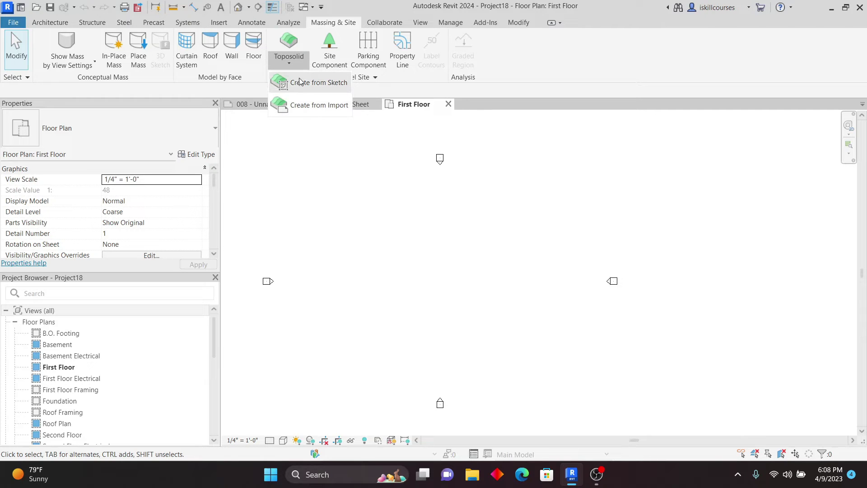
click(301, 82)
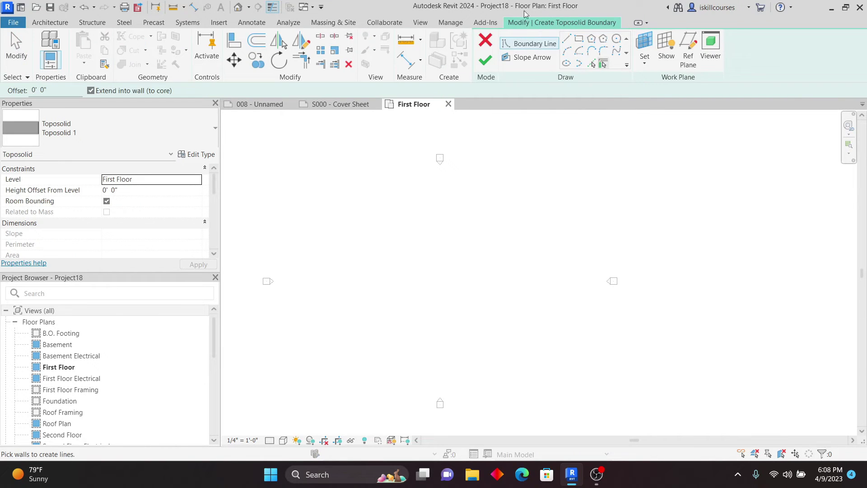
click(578, 39)
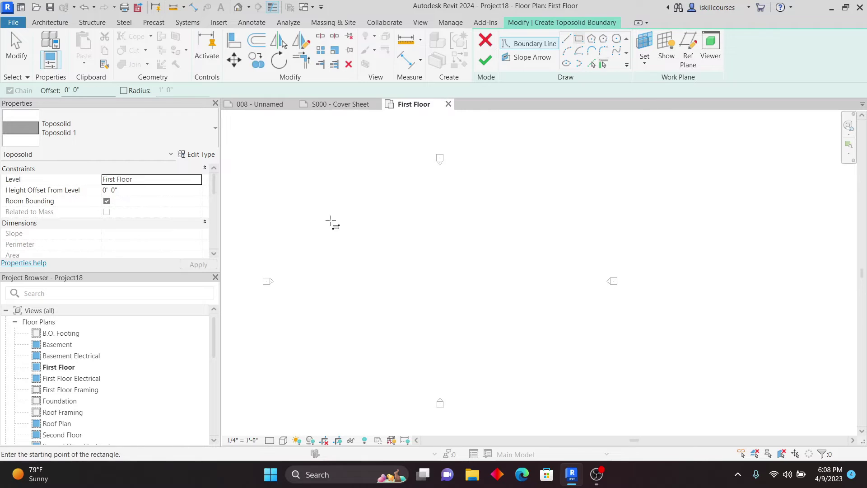
click(330, 219)
click(548, 347)
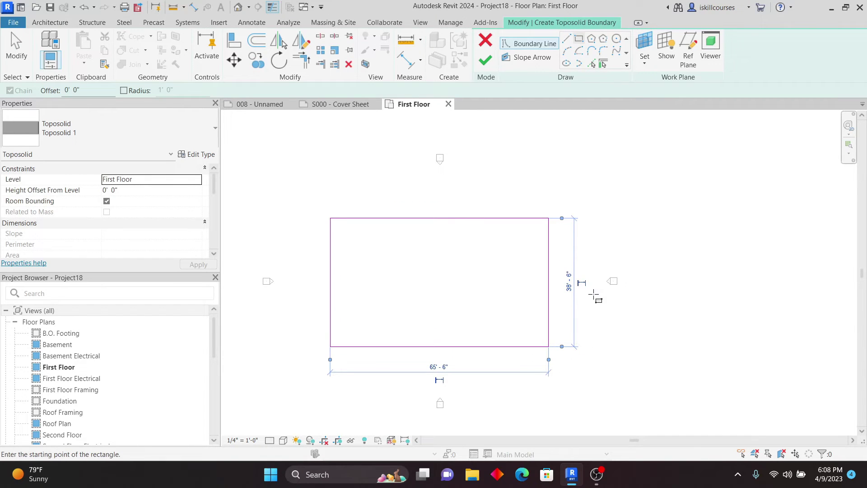
click(486, 60)
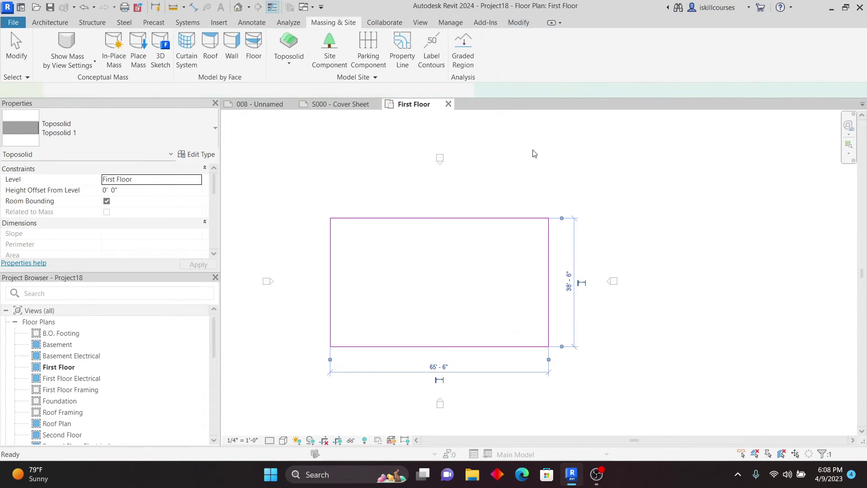
click(604, 212)
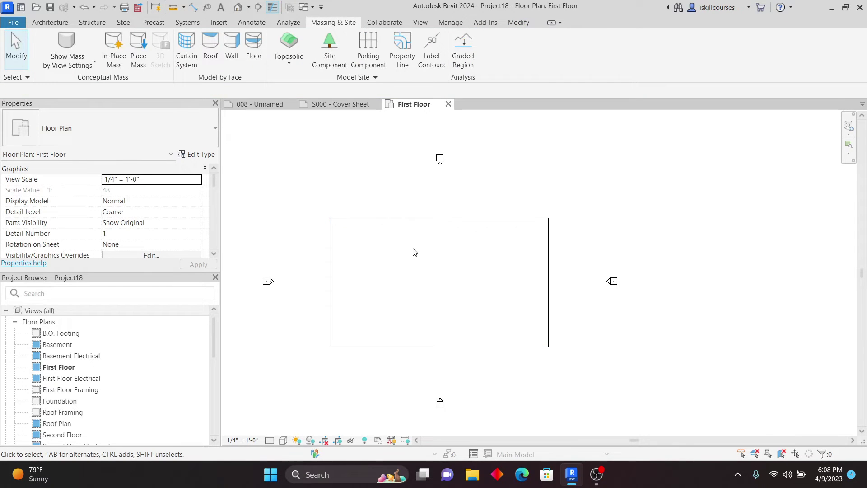
Set the project's length units to millimeters and accept the project units
key(u)
key(n)
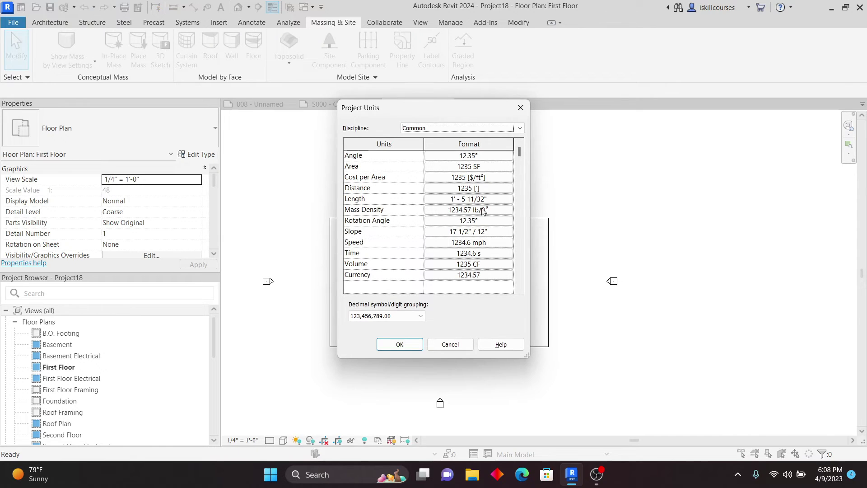
click(478, 199)
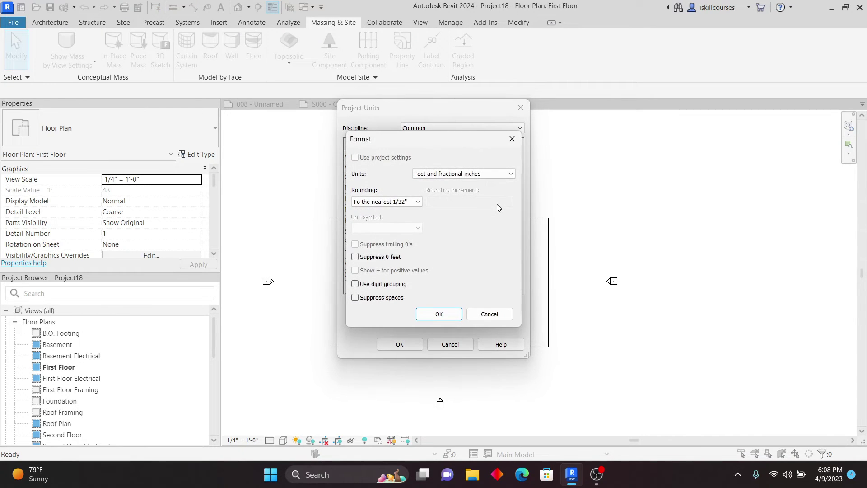
click(503, 174)
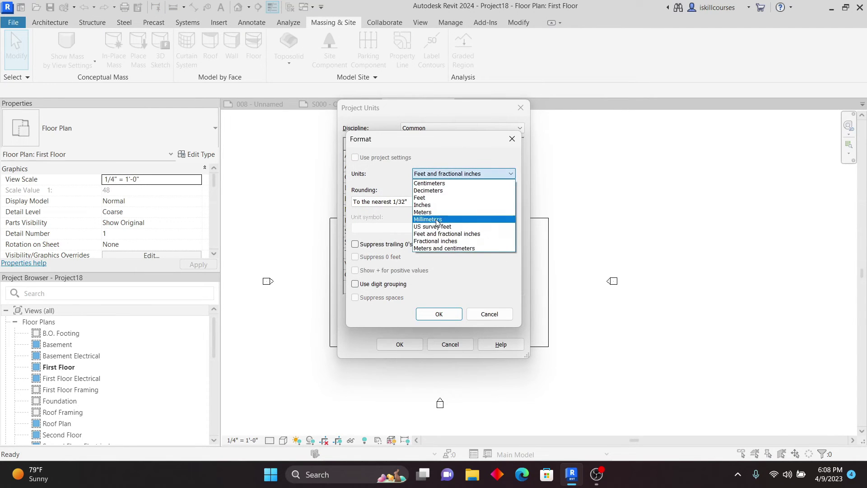
click(456, 219)
click(439, 314)
click(411, 348)
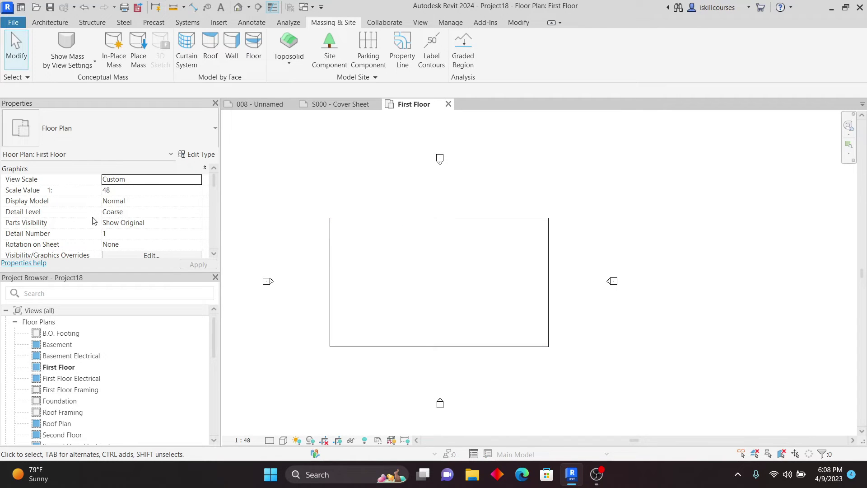
Display the First Floor plan in the Realistic visual style at Fine detail level
scroll(564, 213, down, 2)
scroll(529, 227, up, 1)
click(284, 440)
click(294, 429)
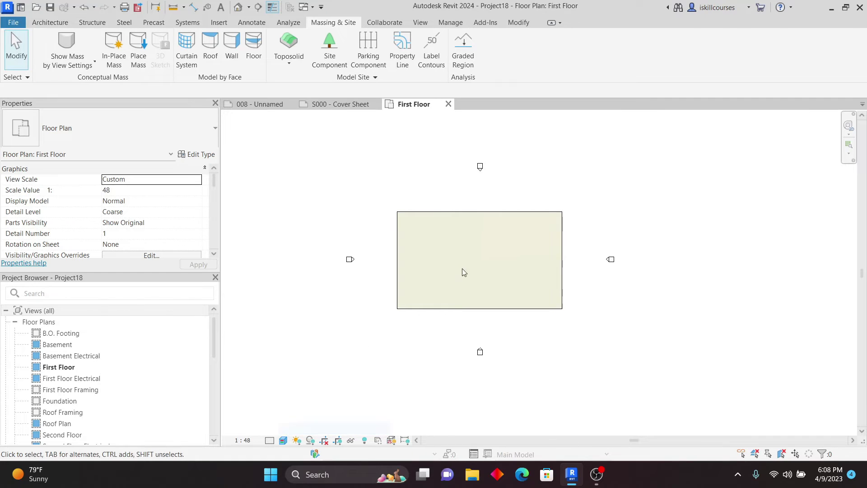
click(269, 441)
click(279, 426)
scroll(520, 271, up, 2)
scroll(522, 274, down, 1)
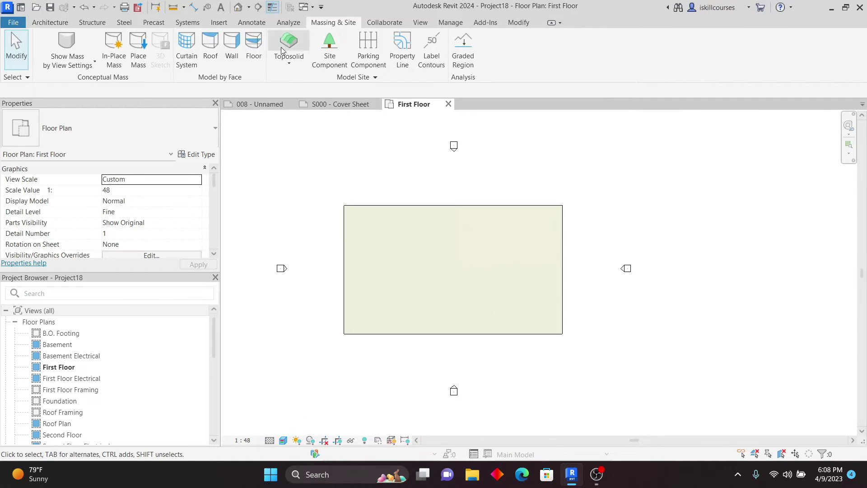
Open the default 3D view and display the toposolid in the Realistic visual style
click(238, 7)
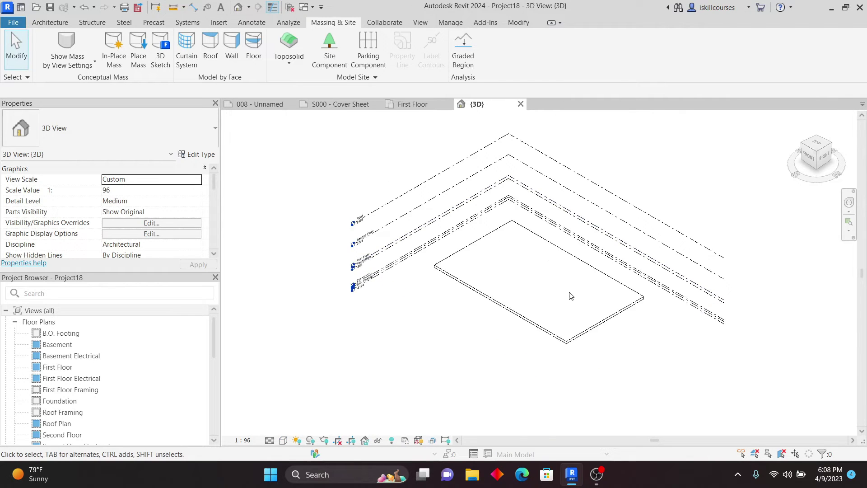
scroll(542, 277, up, 2)
click(284, 441)
click(312, 429)
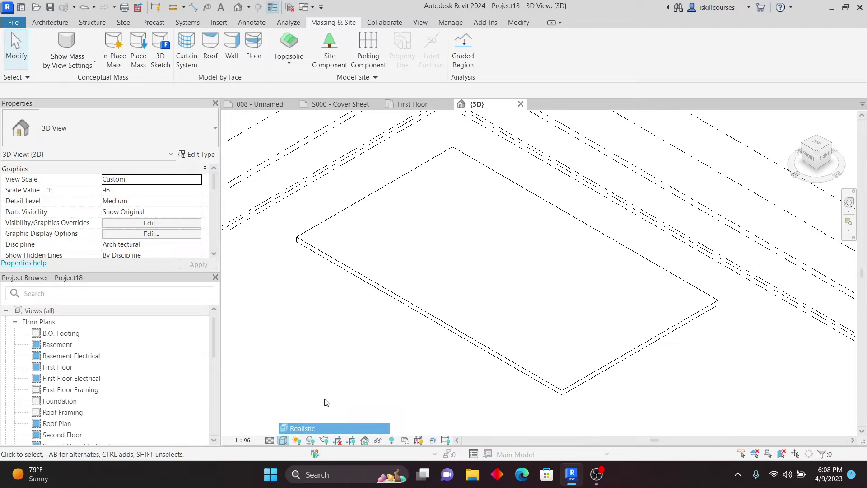
middle_drag(634, 324, 536, 294)
scroll(513, 290, up, 3)
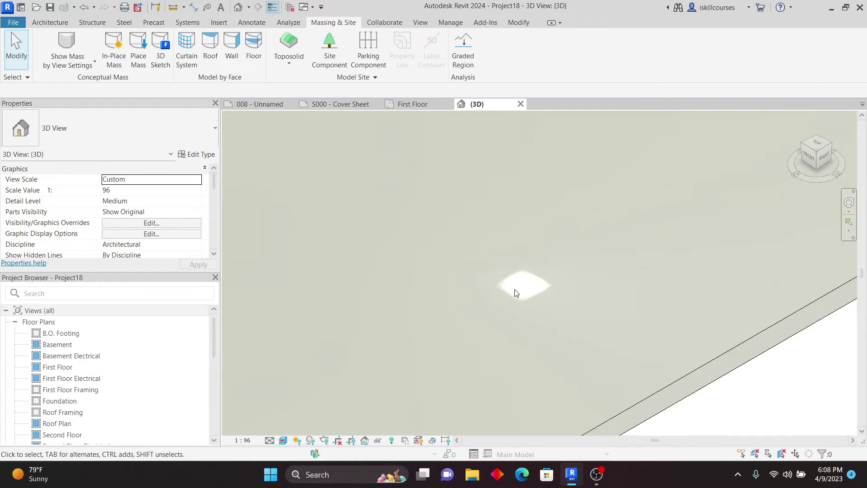
scroll(513, 291, down, 4)
scroll(442, 316, up, 3)
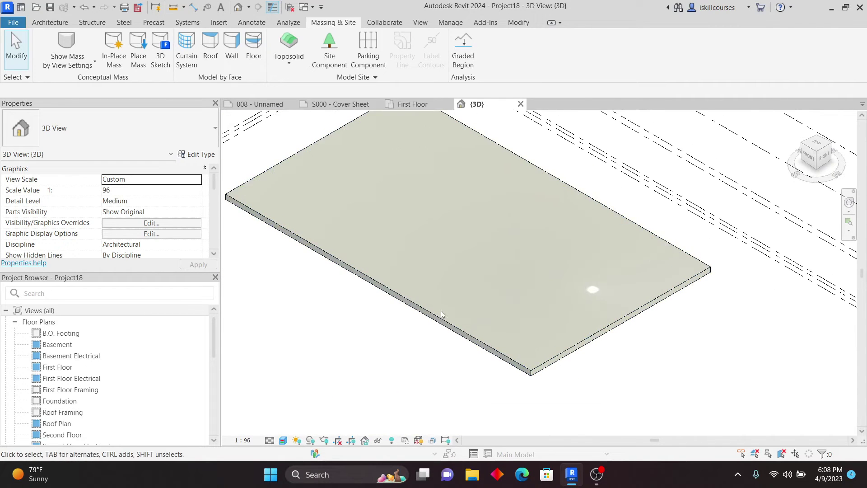
scroll(448, 311, down, 4)
scroll(364, 262, up, 1)
scroll(364, 296, down, 2)
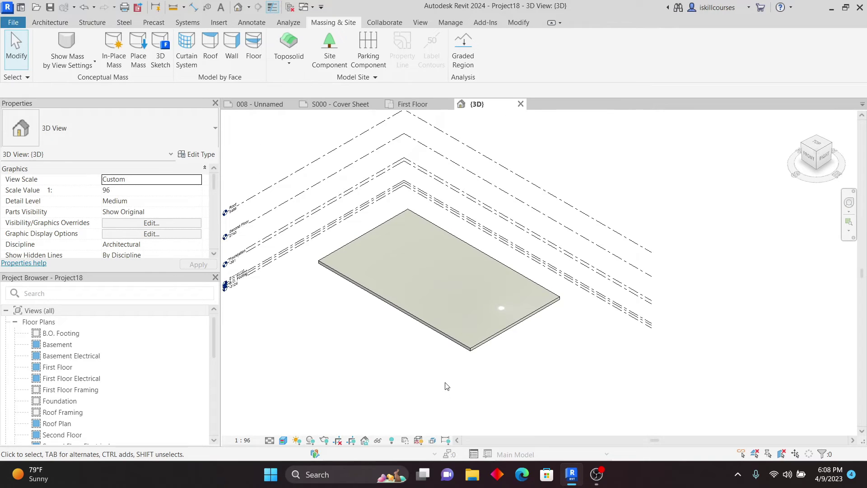
Insert a layer above the core boundary in the toposolid type's structure and set its function to Finish 1 [4]
click(424, 329)
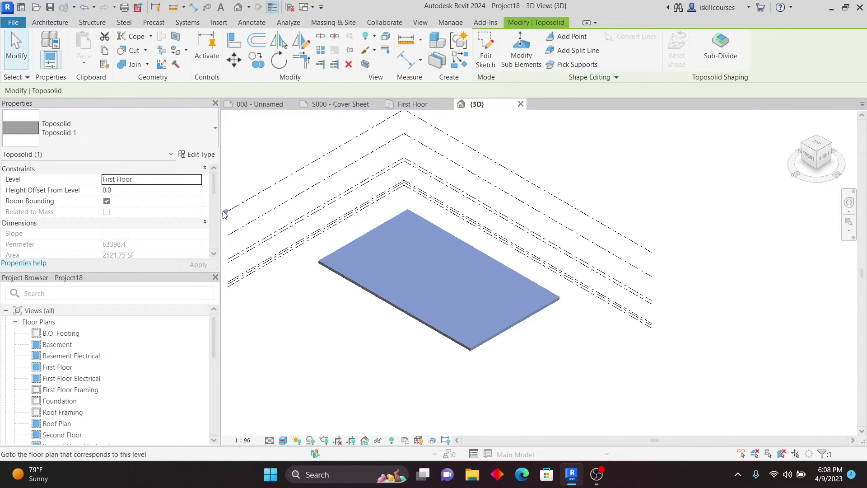
click(197, 155)
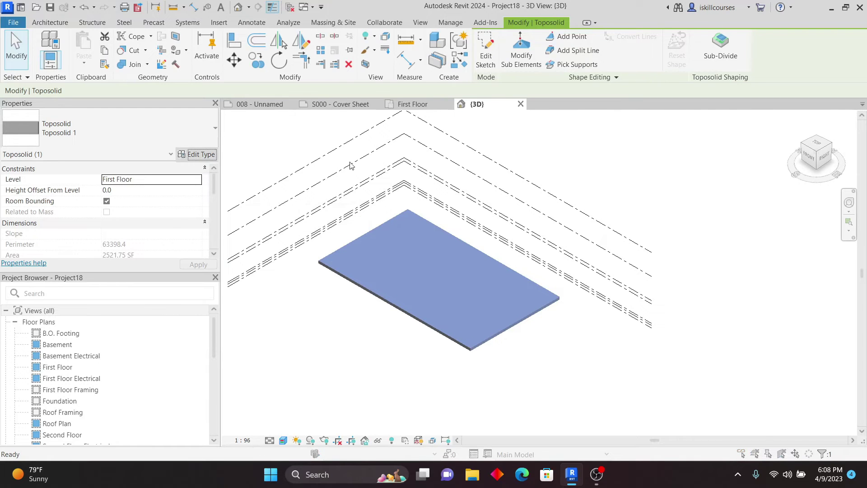
click(647, 167)
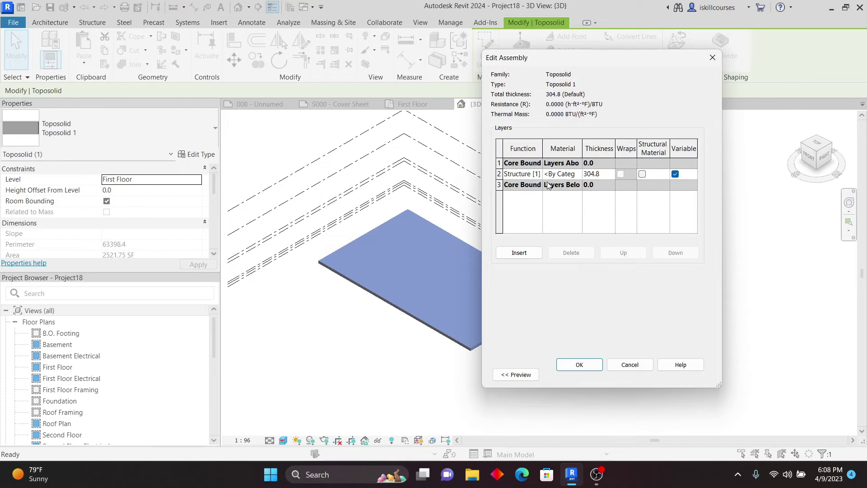
click(500, 174)
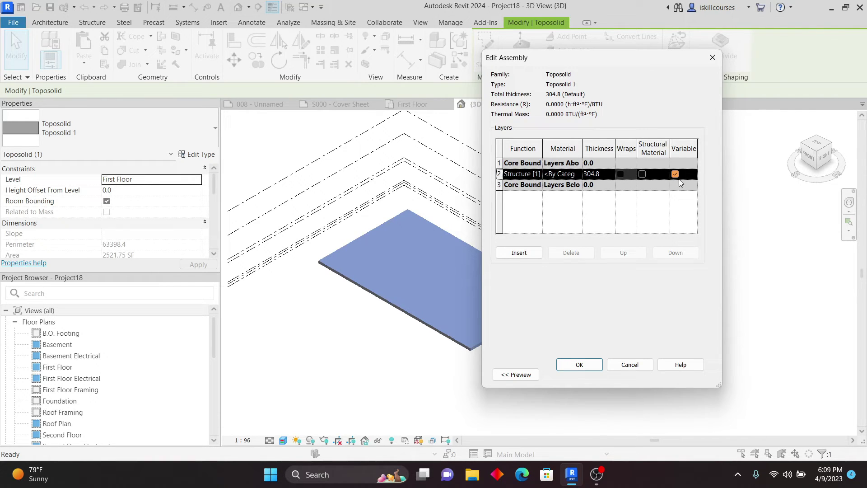
click(520, 252)
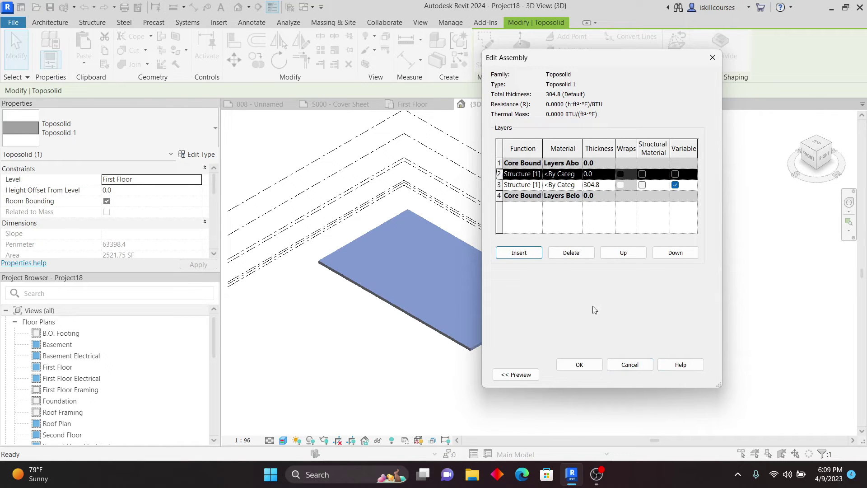
click(623, 256)
click(536, 165)
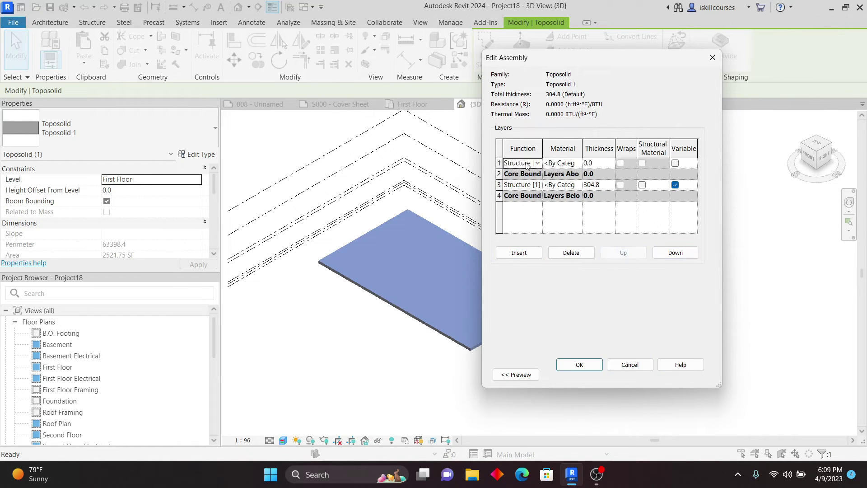
click(537, 165)
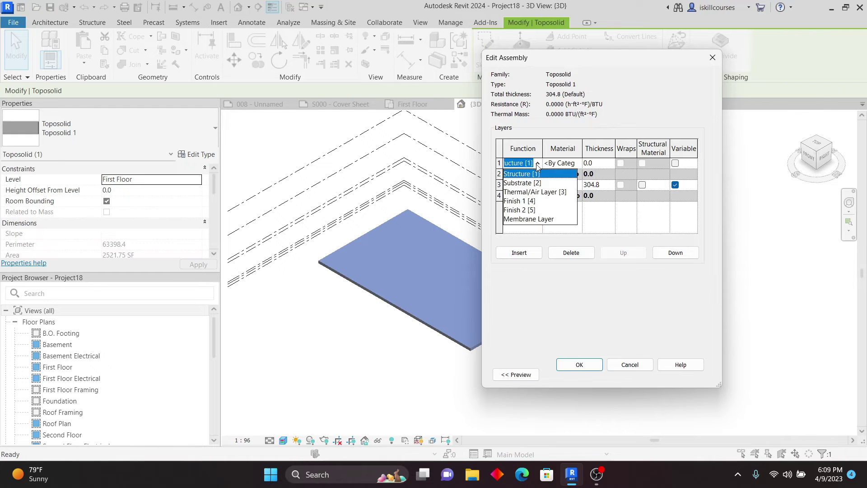
click(523, 202)
Create a new material with the Grass - Generic appearance asset and assign it to the Finish 1 layer
click(572, 165)
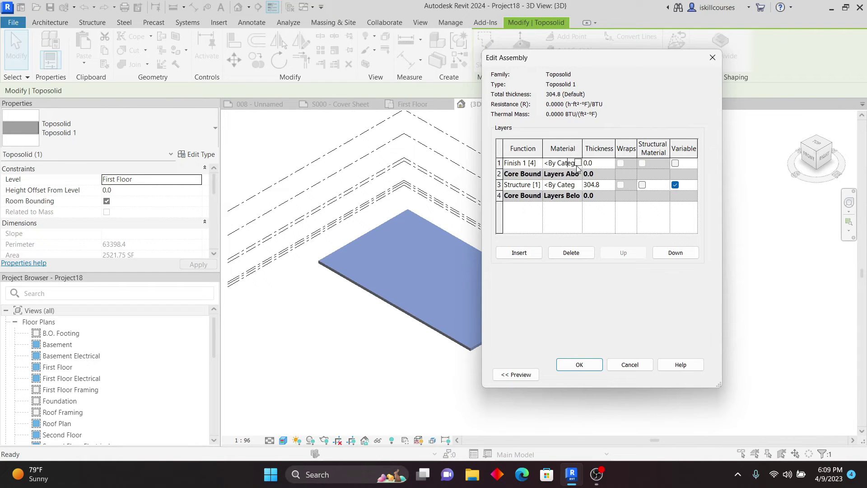
click(579, 164)
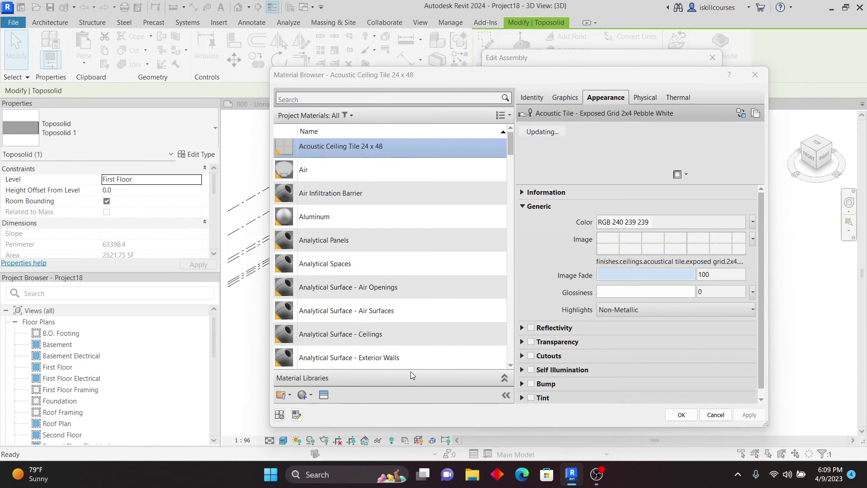
click(303, 396)
click(334, 411)
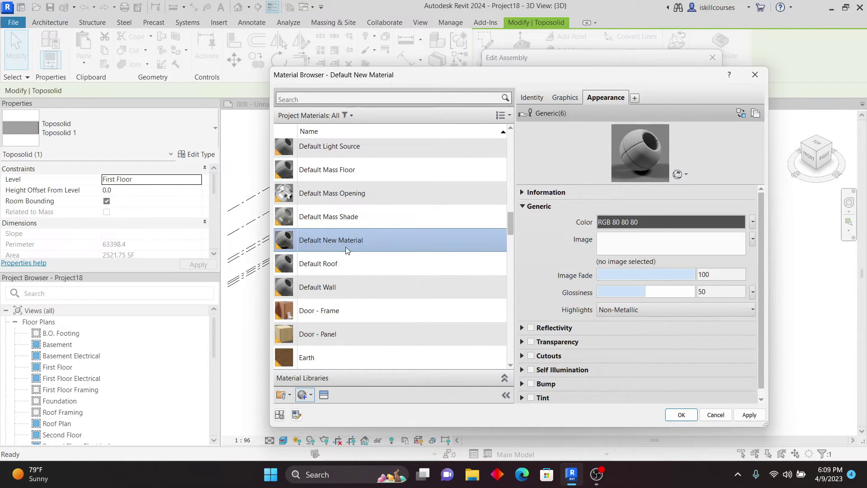
click(742, 115)
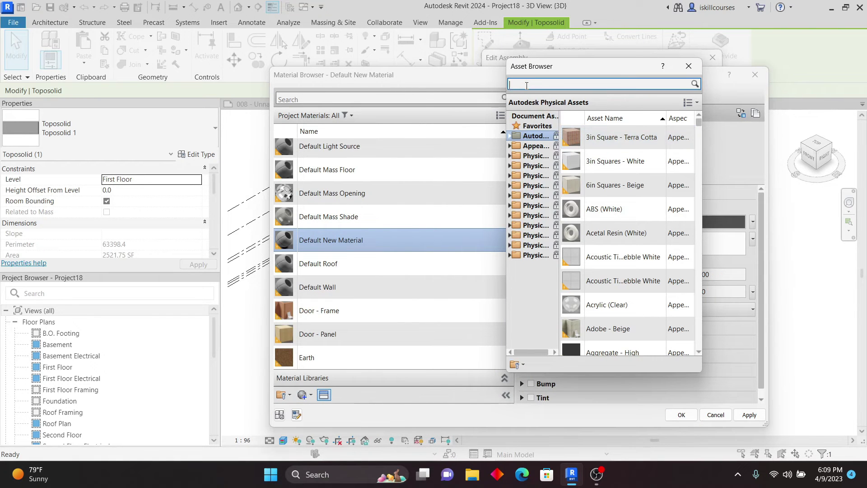
text(grass)
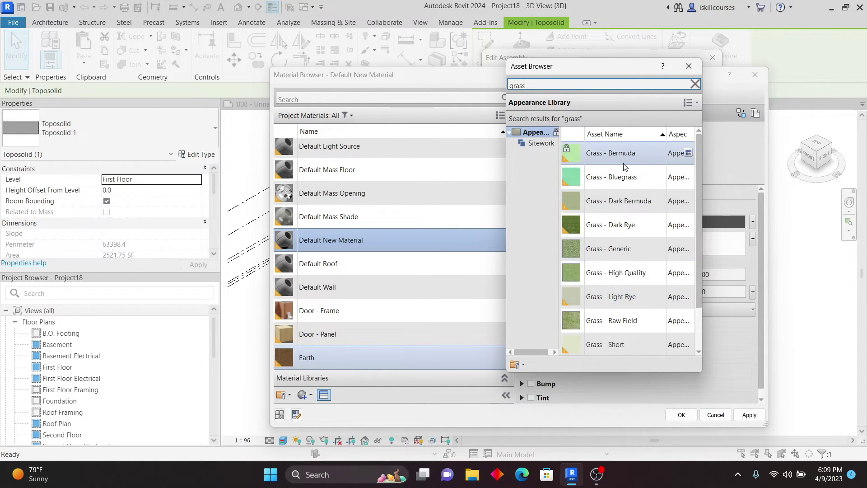
click(674, 248)
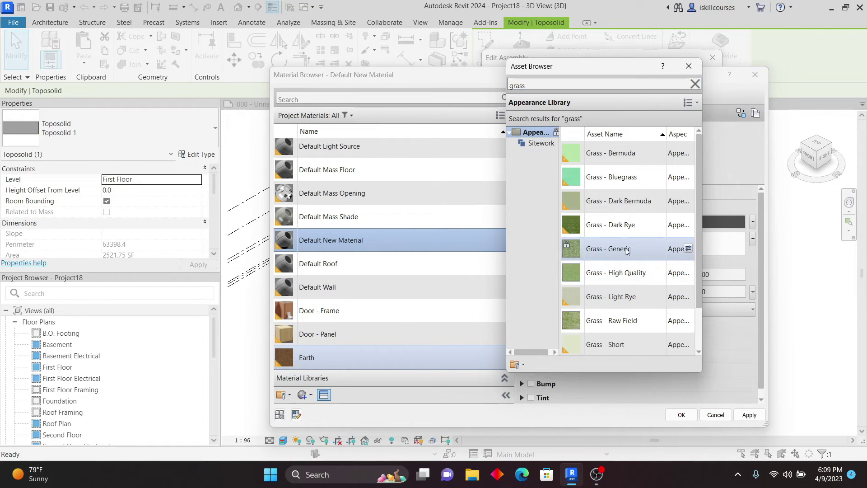
click(687, 250)
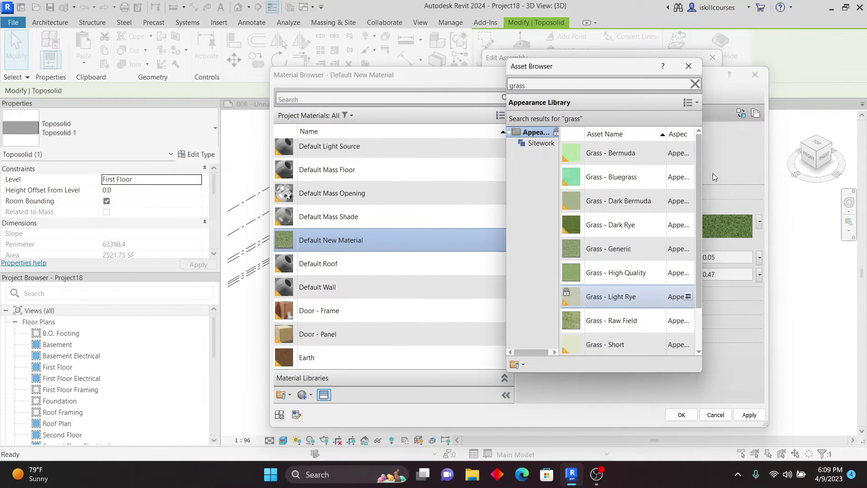
click(688, 65)
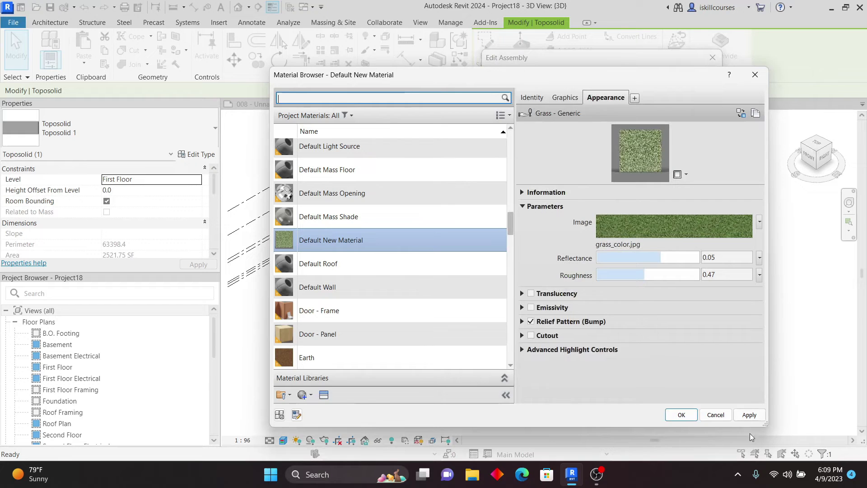
click(750, 415)
click(681, 415)
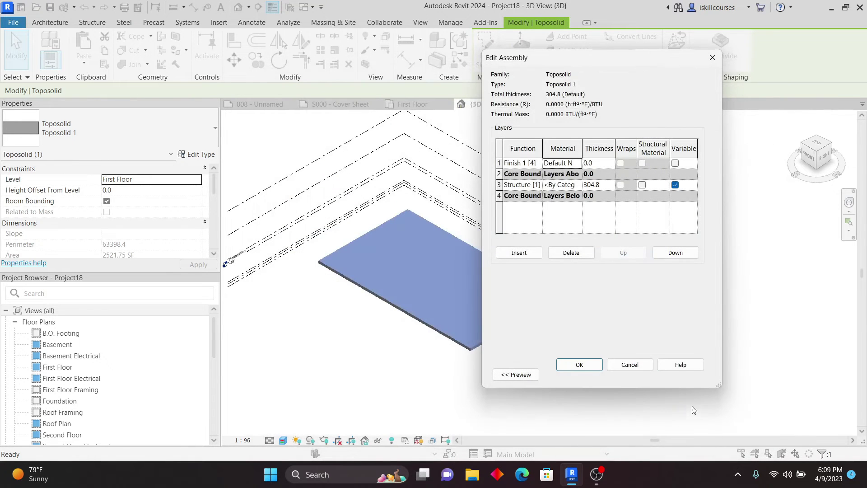
Set the finish layer's thickness to 500 mm and the structure layer's to 2000 mm, and accept the type changes
click(602, 163)
click(601, 185)
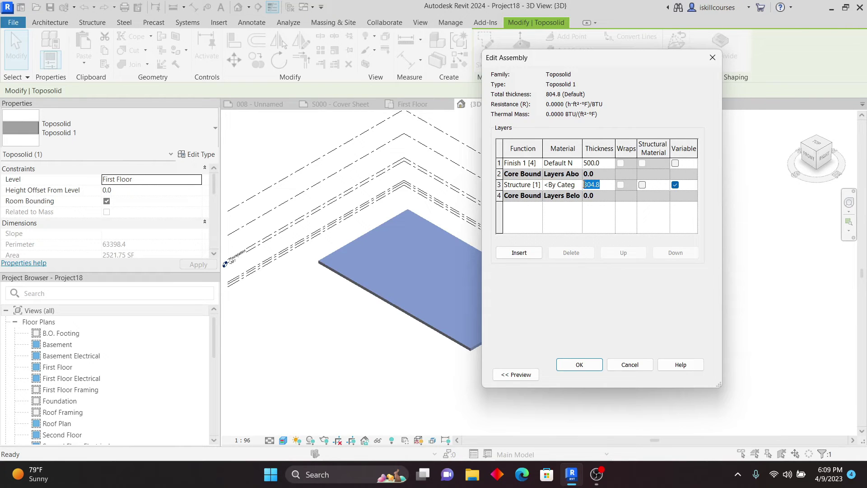
text(2000)
click(595, 366)
click(692, 376)
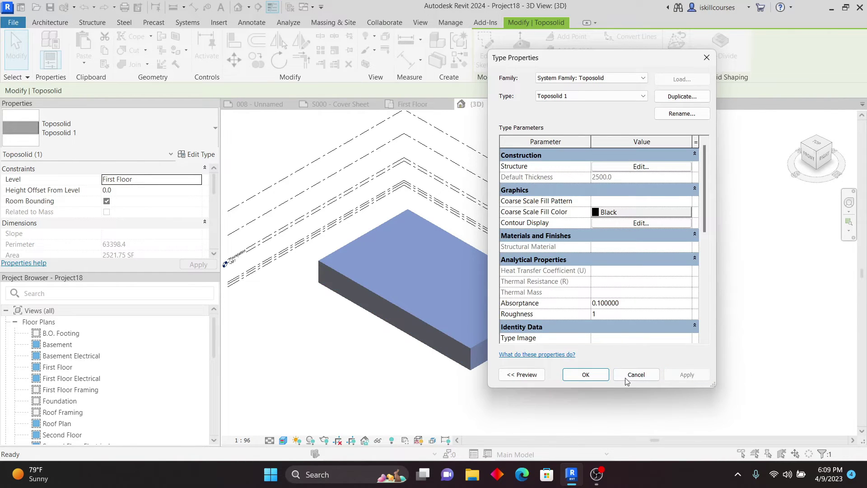
click(586, 374)
click(730, 273)
Examine the toposolid's grass top surface and thickened sides from different distances and angles in the 3D view
scroll(469, 322, up, 3)
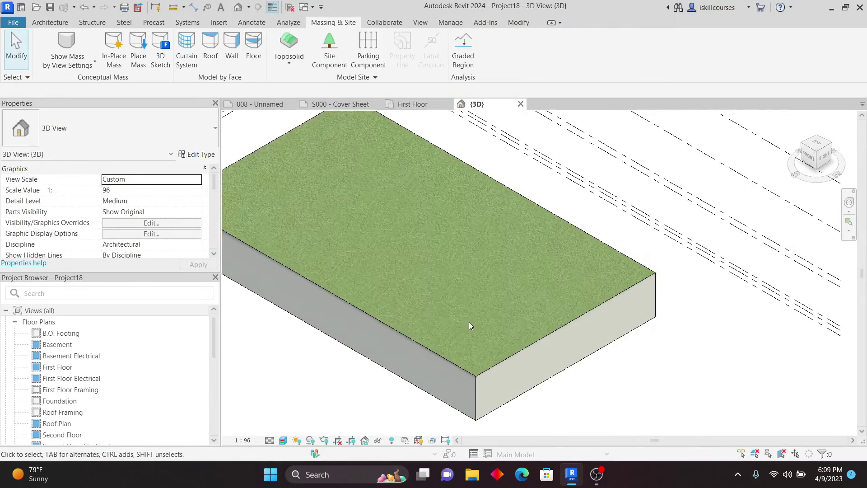
scroll(570, 338, up, 2)
scroll(556, 348, down, 1)
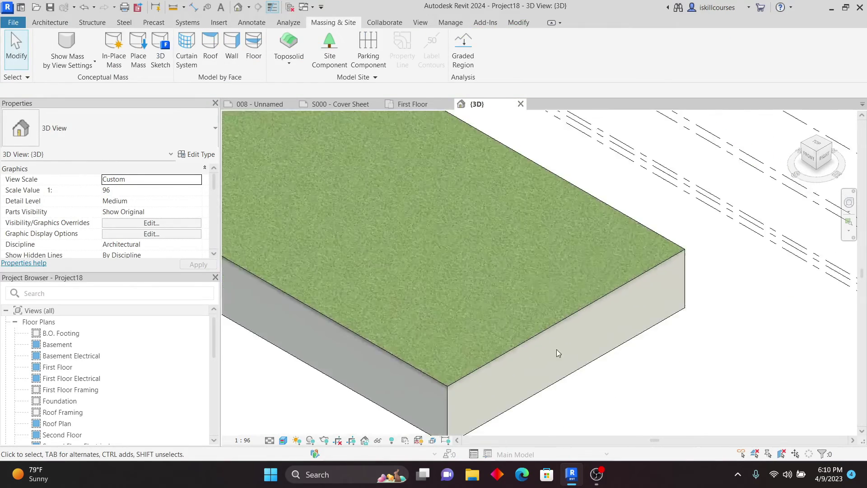
scroll(557, 349, down, 2)
scroll(433, 230, up, 2)
scroll(432, 230, down, 2)
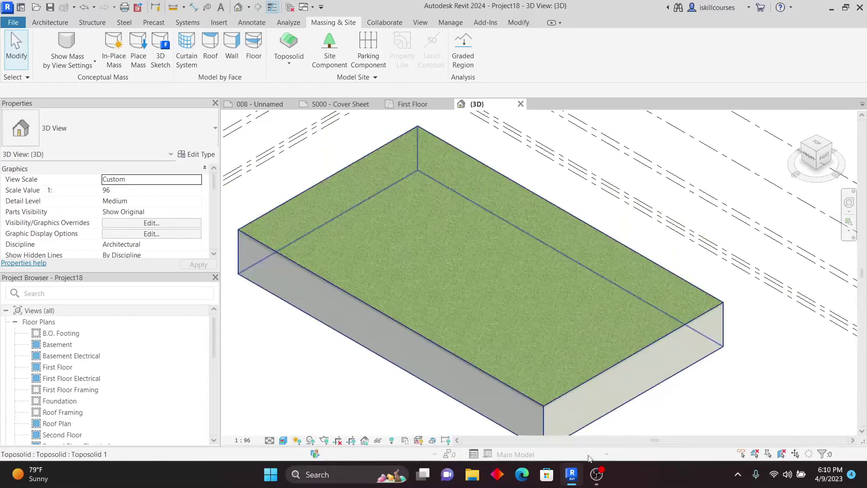
click(640, 400)
scroll(513, 311, down, 2)
click(622, 376)
scroll(555, 296, up, 1)
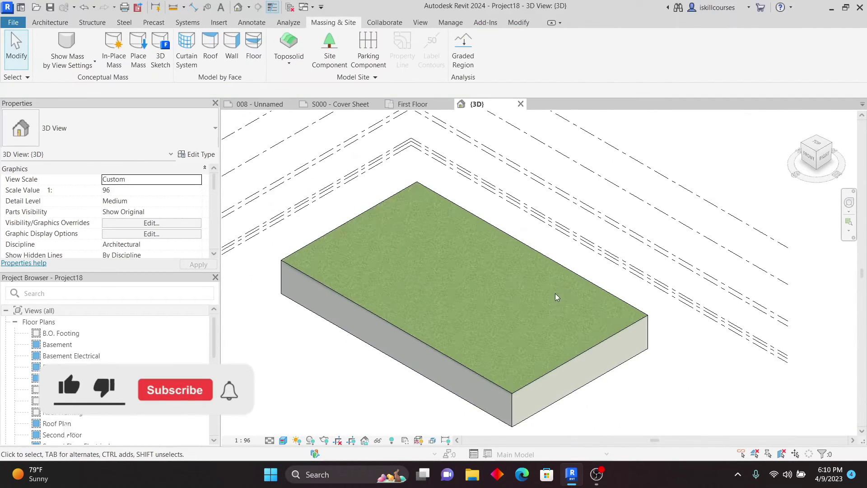
scroll(437, 193, up, 1)
scroll(451, 286, down, 2)
shift+middle_drag(558, 332, 453, 313)
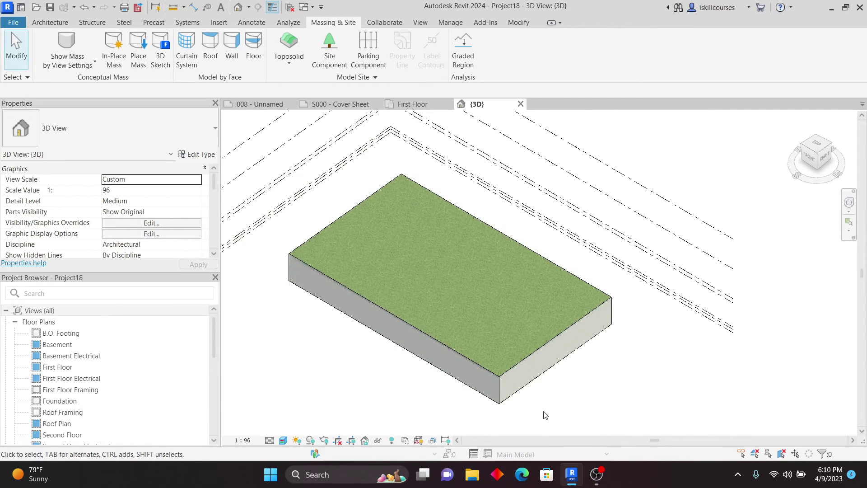
Raise the toposolid's back short edge with Modify Sub Elements so its top surface slopes down toward the front
click(536, 350)
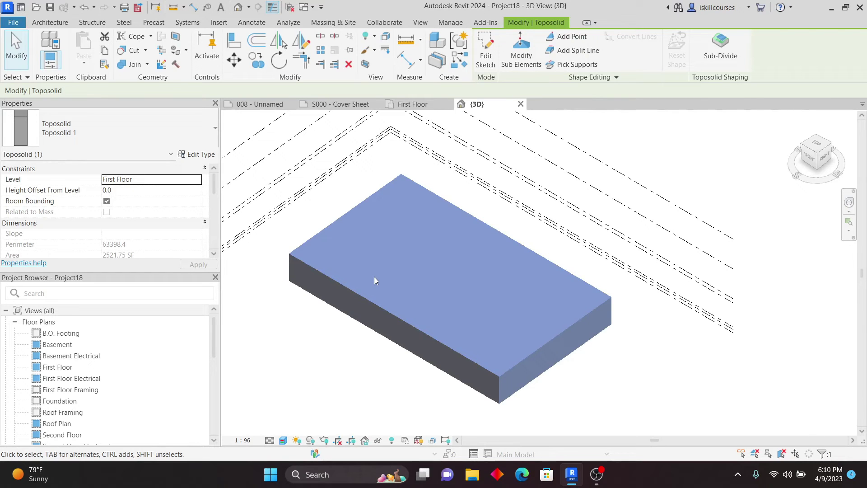
click(522, 50)
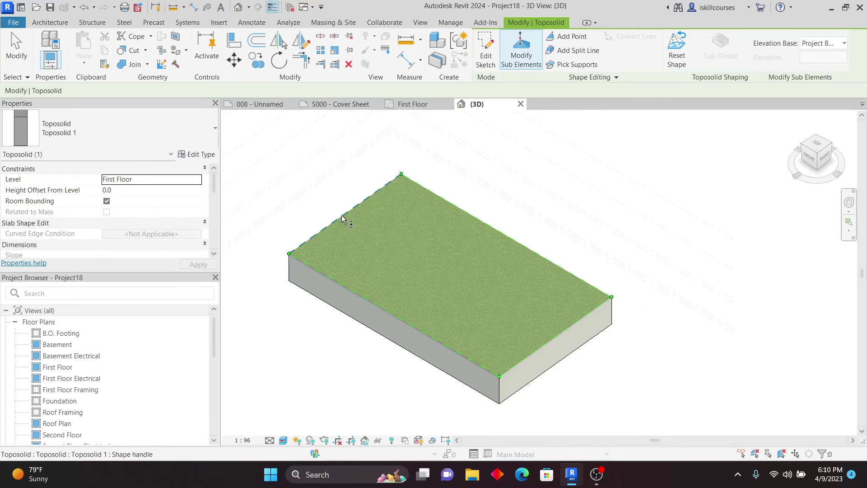
click(342, 218)
drag(345, 206, 343, 180)
click(281, 171)
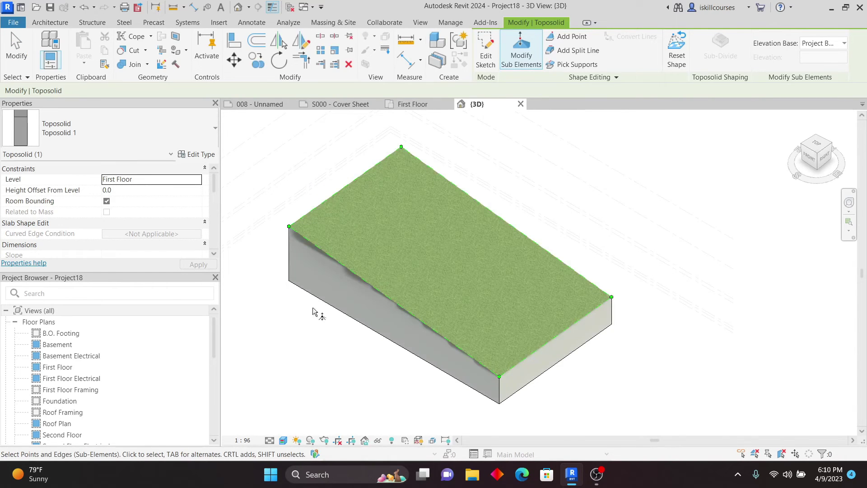
click(552, 350)
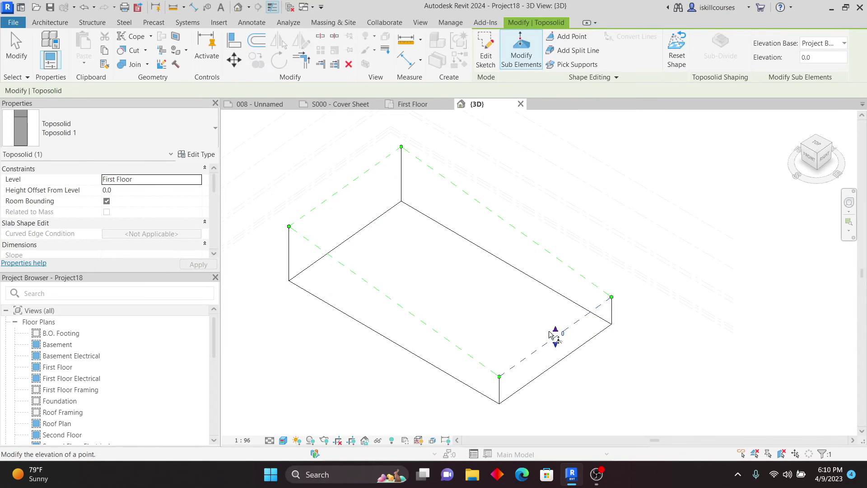
click(596, 216)
Add three crosswise rows of shape points on the sloped top surface, with five, four and four points
click(570, 36)
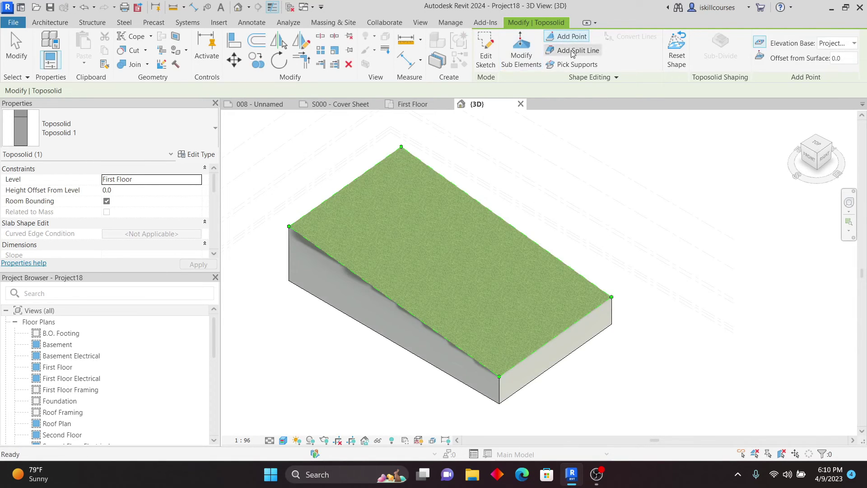
click(331, 255)
click(355, 239)
click(389, 224)
click(426, 207)
click(448, 196)
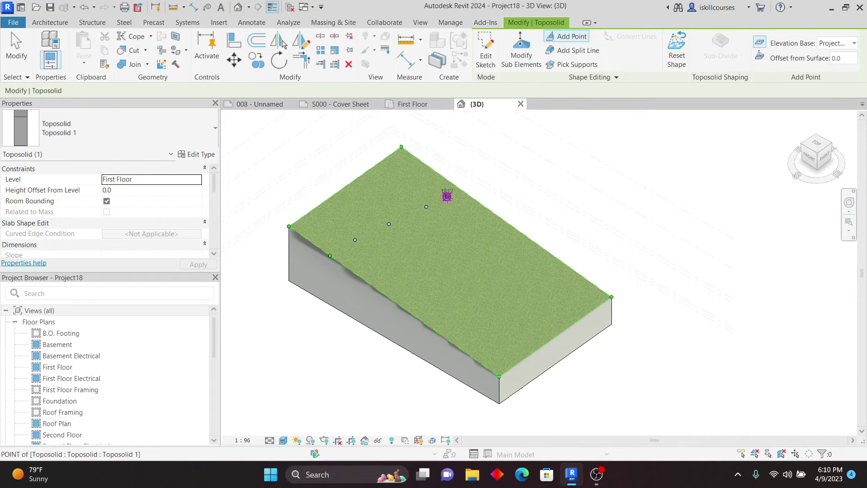
click(393, 290)
click(425, 272)
click(460, 258)
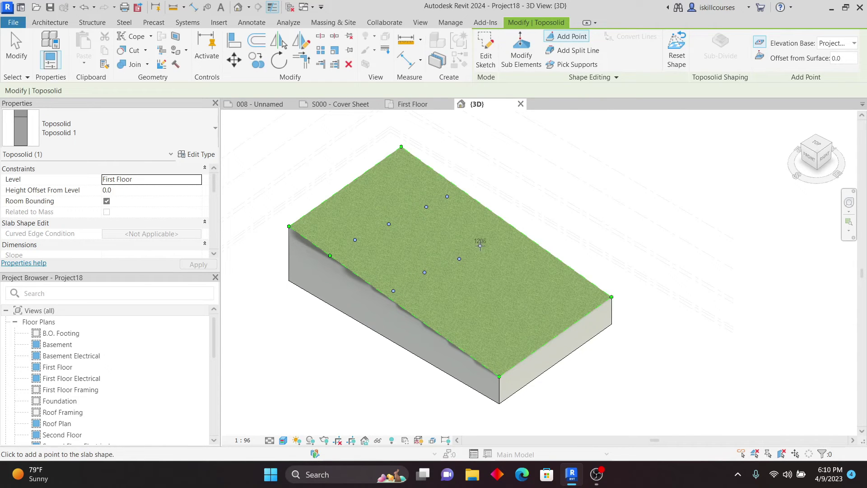
click(491, 240)
click(444, 323)
click(486, 300)
click(541, 263)
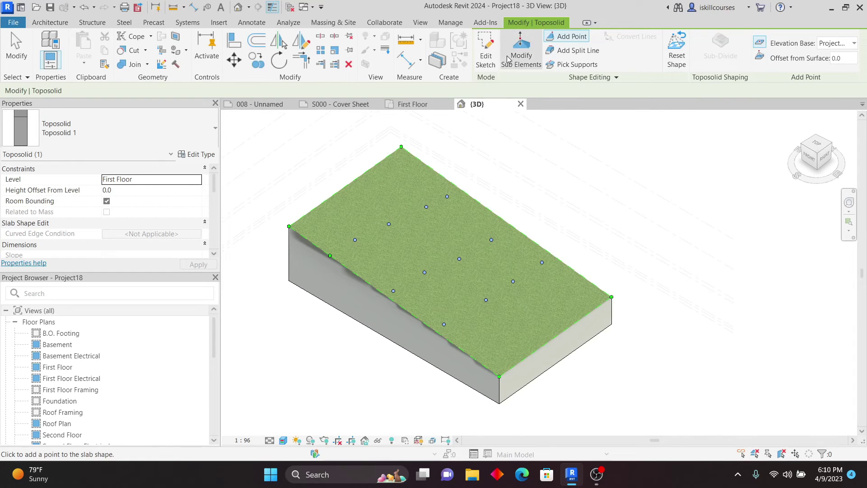
Raise the back row's shape point on the toposolid's front long edge to an elevation of about 3712 mm
click(521, 51)
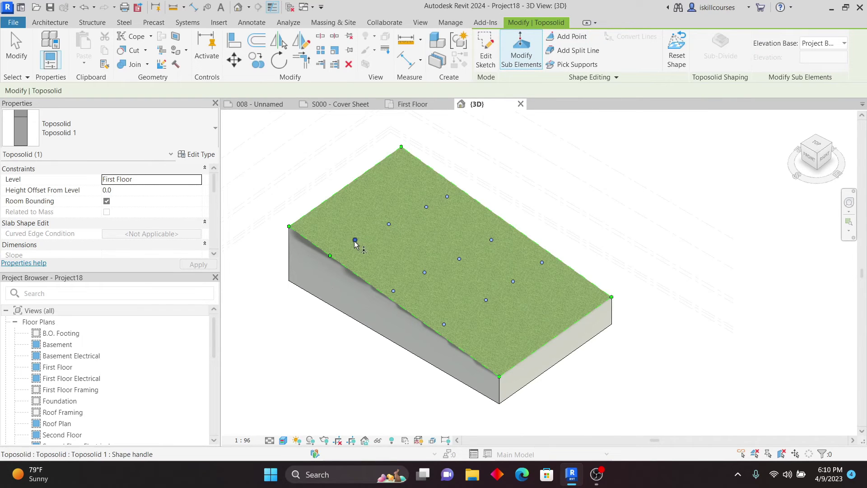
click(332, 255)
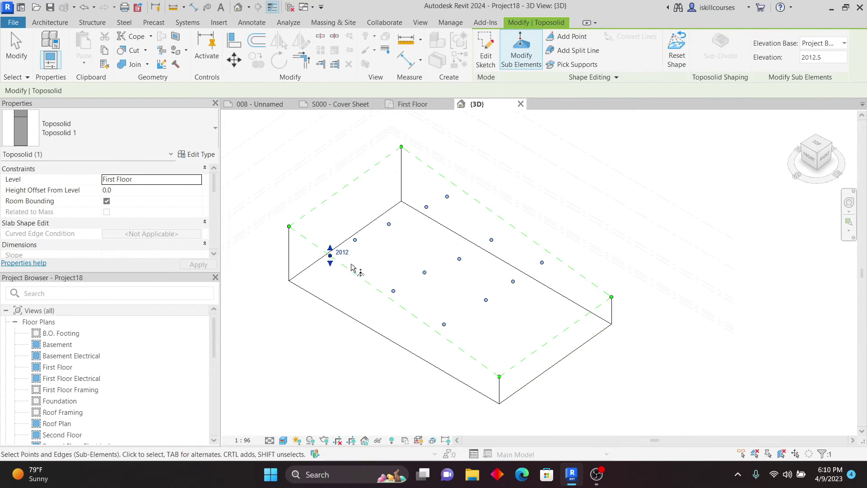
drag(330, 250, 331, 237)
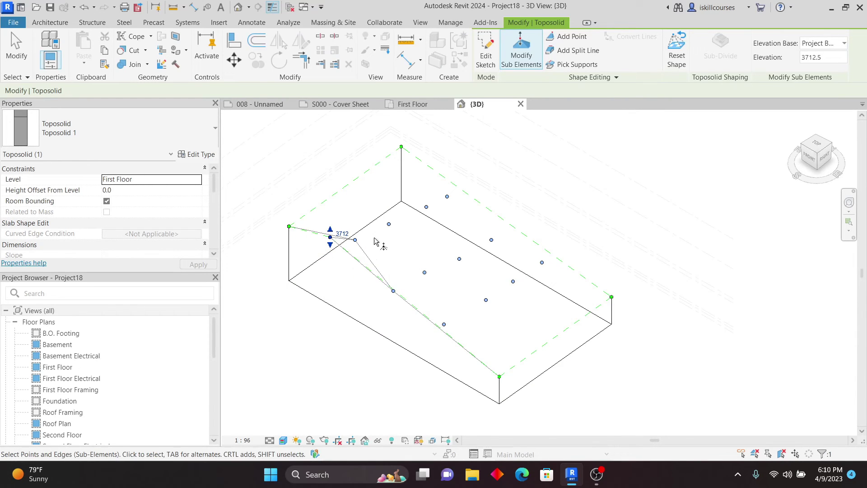
Set the elevation of the back-row point nearest that edge point to 1000 mm
click(355, 240)
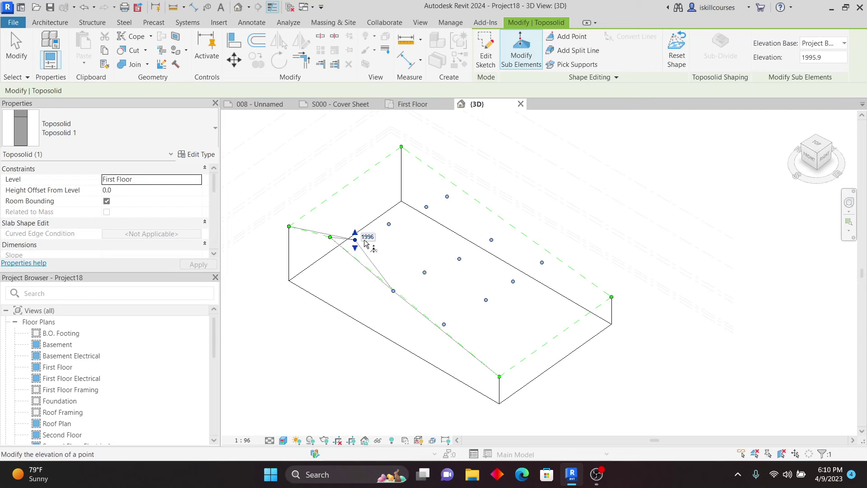
click(364, 237)
text(1000)
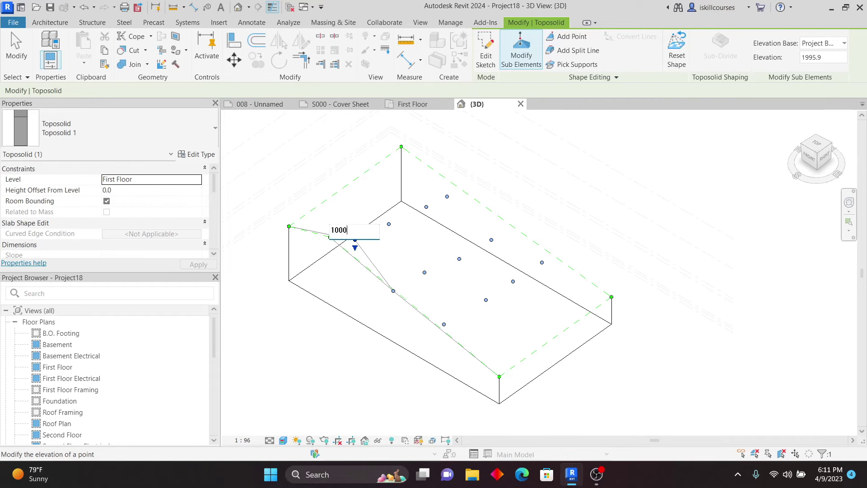
key(Return)
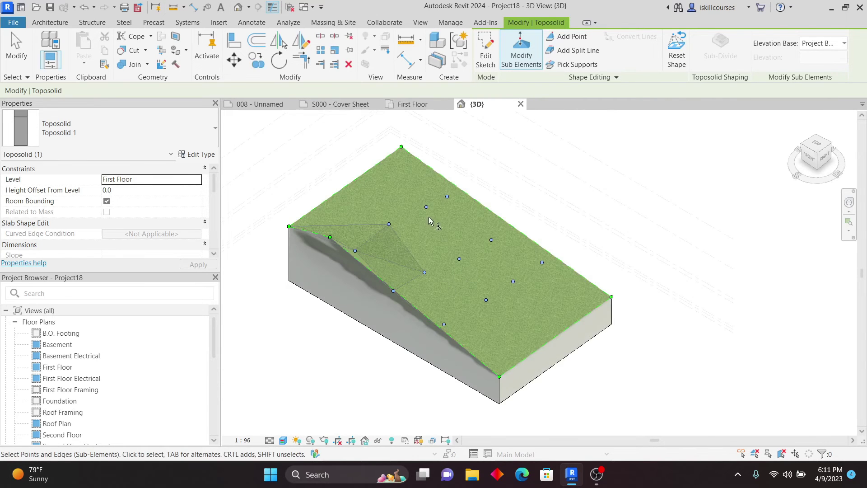
Set the elevation of the two back-row points nearest the far long edge to 1000 mm each
click(427, 207)
click(438, 204)
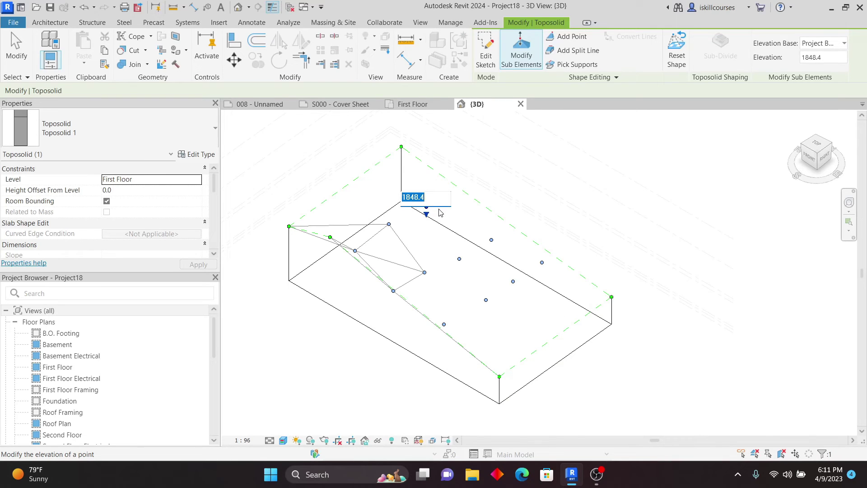
text(1000)
key(Return)
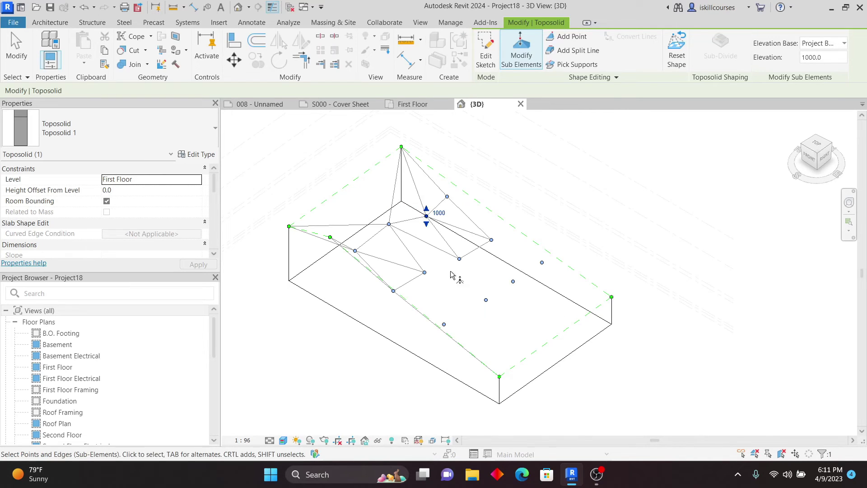
click(447, 197)
click(459, 197)
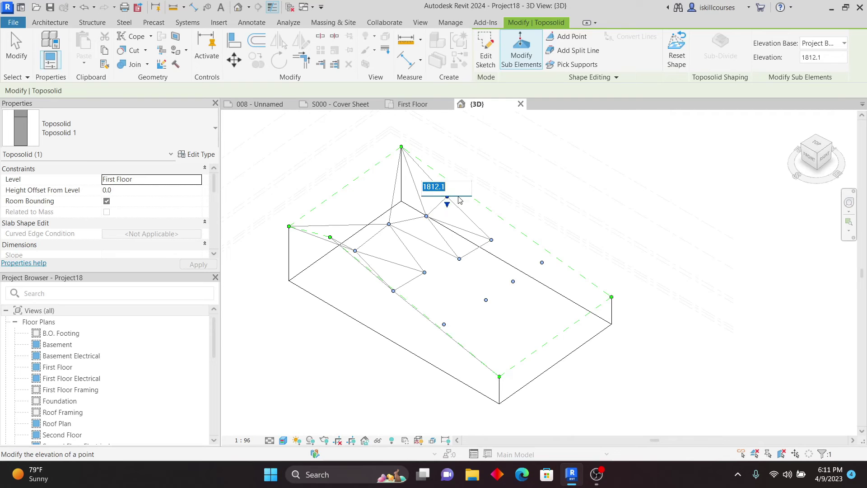
text(1000)
key(Return)
click(603, 198)
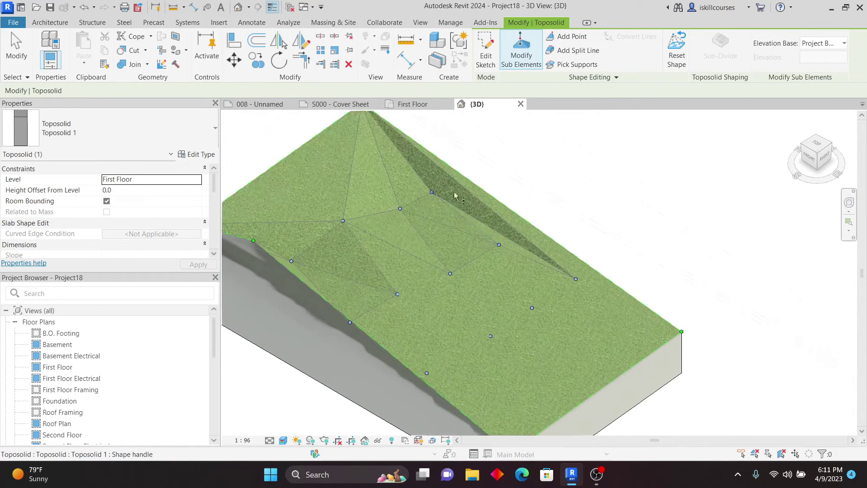
Raise the toposolid's back short edge further to steepen the overall slope
middle_drag(455, 194, 432, 191)
click(324, 177)
drag(322, 176, 324, 145)
scroll(421, 266, up, 1)
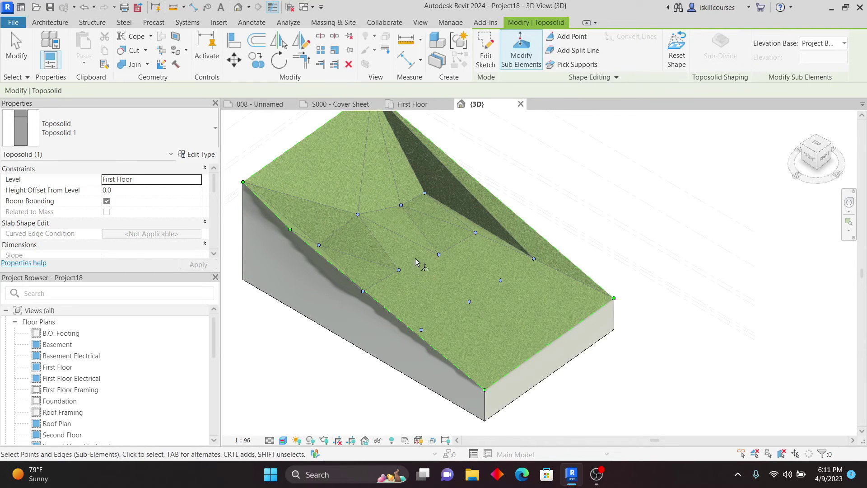
Lower the two central points of the middle row to form a hollow, the second one to about 320 mm
click(400, 271)
drag(401, 273, 447, 271)
click(438, 255)
click(476, 233)
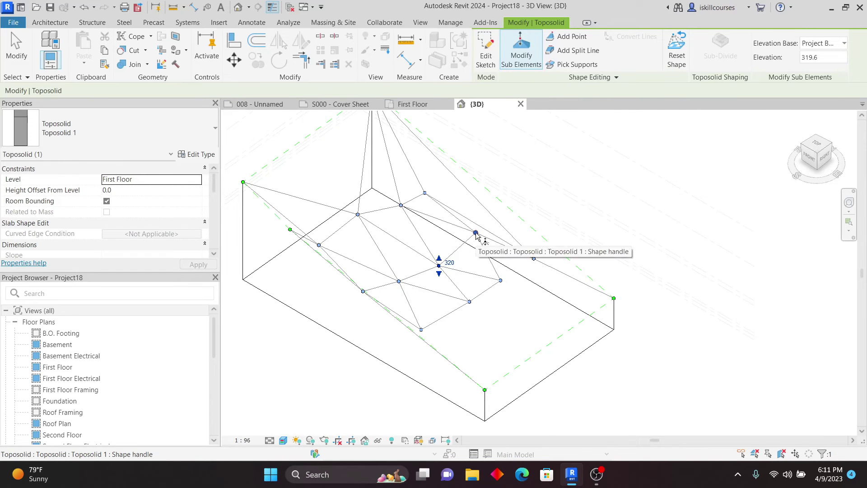
click(534, 291)
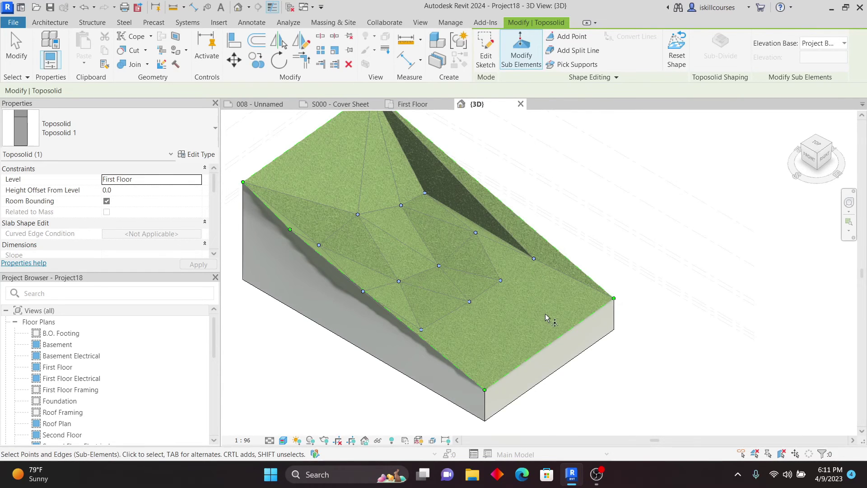
Raise the fourth point of the back row, beside the point nearest the far long edge, to 2400 mm
scroll(400, 270, up, 3)
scroll(378, 276, down, 5)
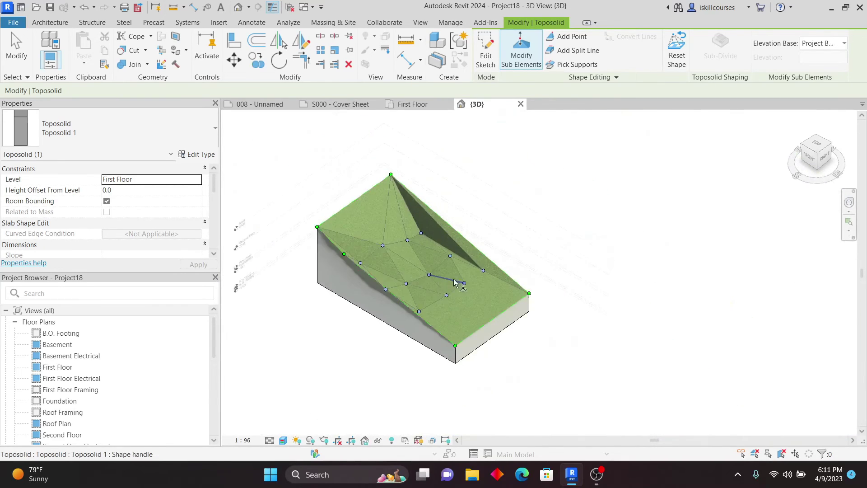
shift+middle_drag(479, 287, 451, 258)
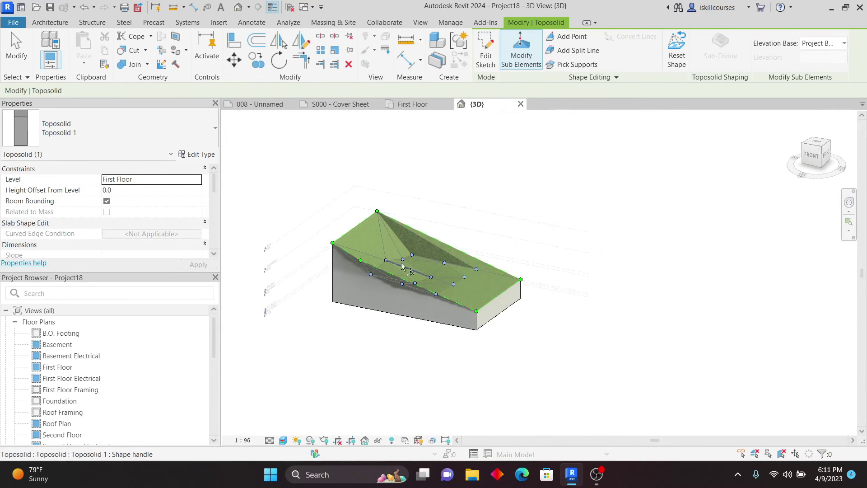
scroll(447, 255, up, 2)
scroll(450, 250, down, 1)
scroll(450, 249, up, 3)
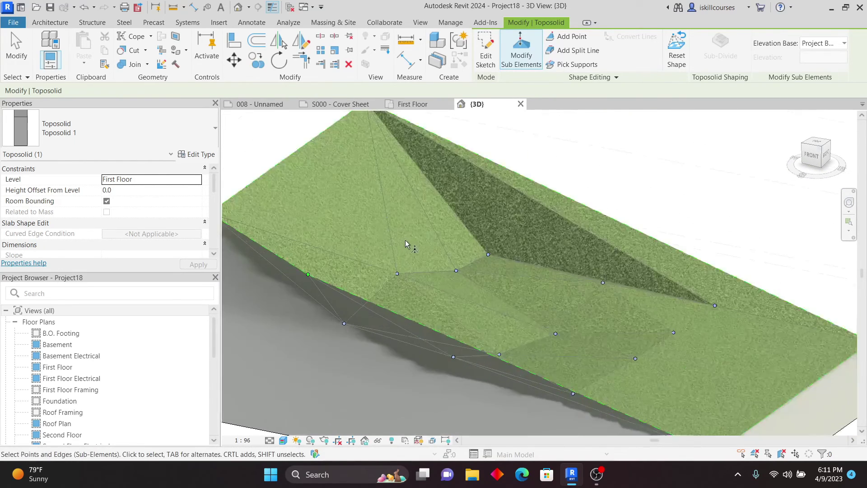
click(456, 271)
drag(457, 265, 457, 236)
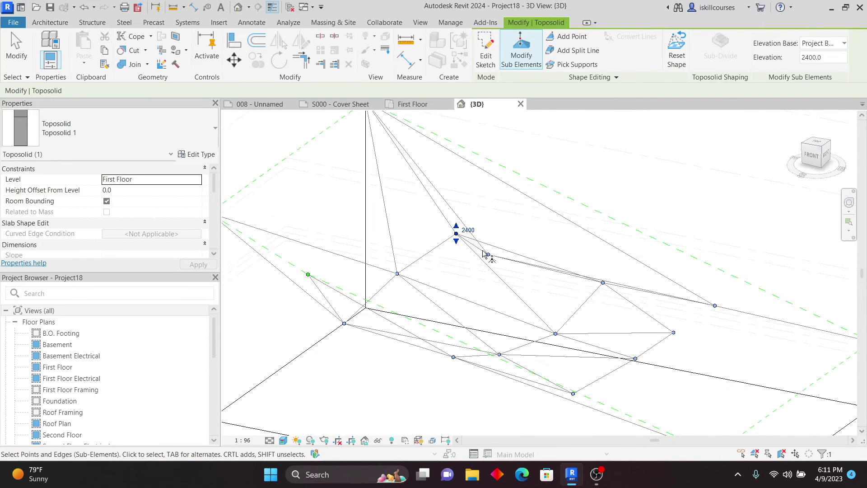
key(Escape)
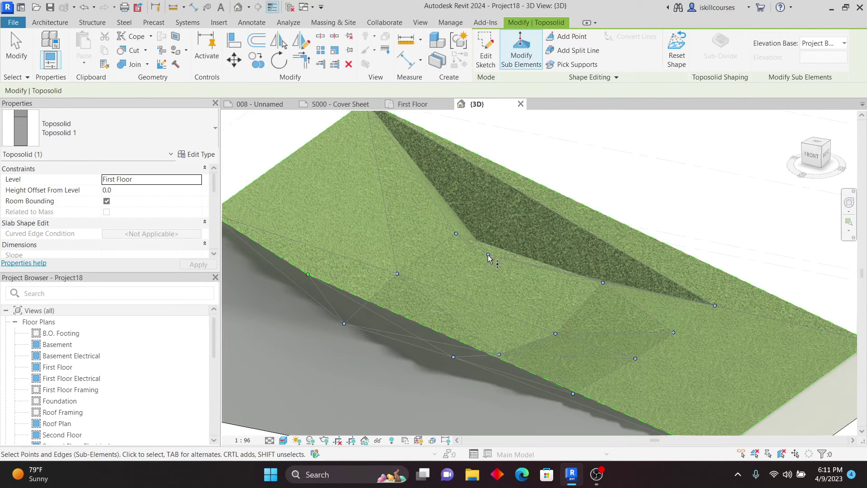
Lower the toposolid's far long edge slightly and finish modifying its sub-elements
scroll(486, 257, down, 3)
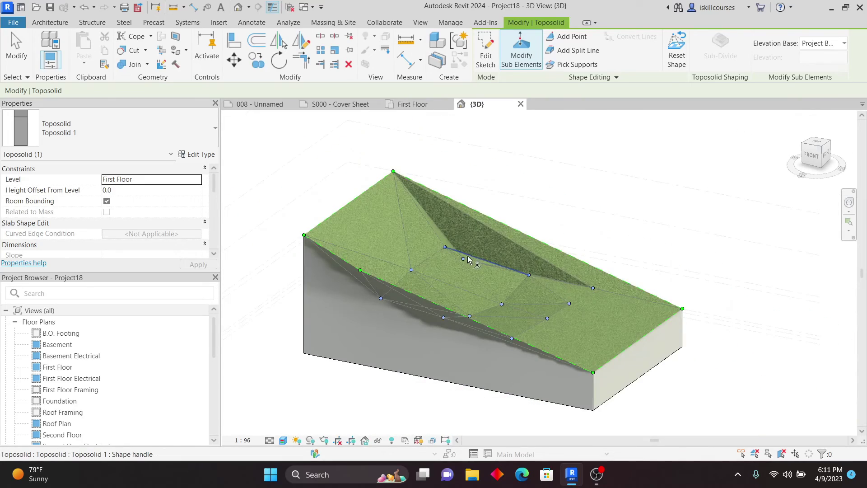
scroll(468, 260, up, 5)
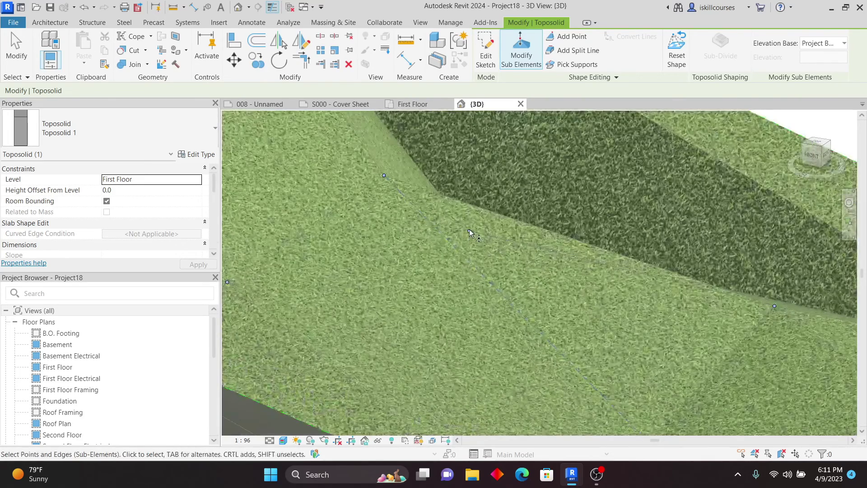
scroll(468, 232, down, 5)
click(447, 228)
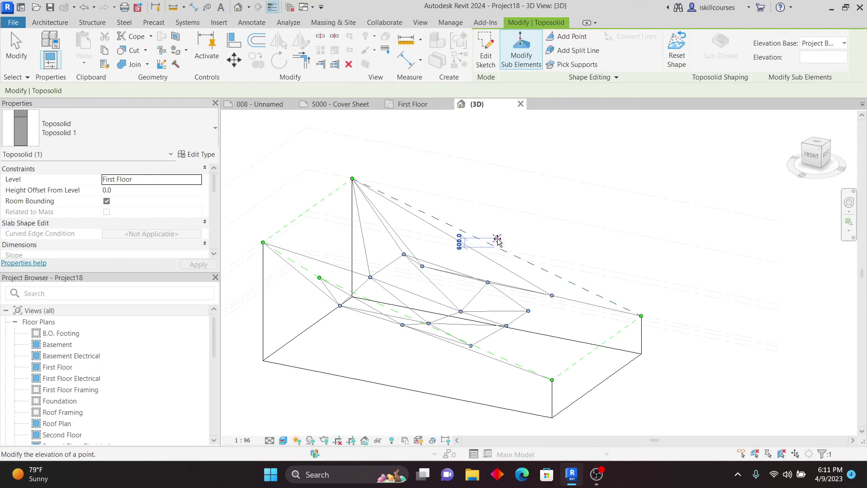
click(493, 252)
drag(493, 252, 512, 223)
scroll(453, 296, down, 2)
scroll(338, 231, down, 1)
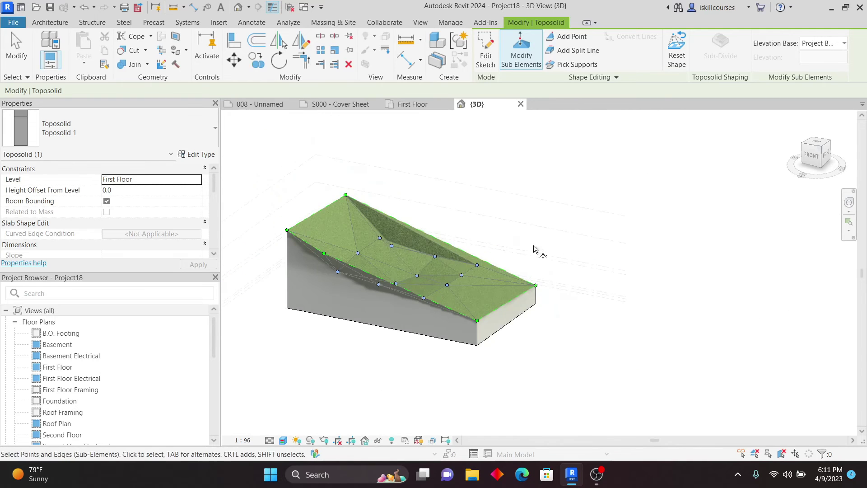
scroll(465, 231, up, 2)
shift+middle_drag(572, 219, 618, 249)
scroll(478, 235, up, 2)
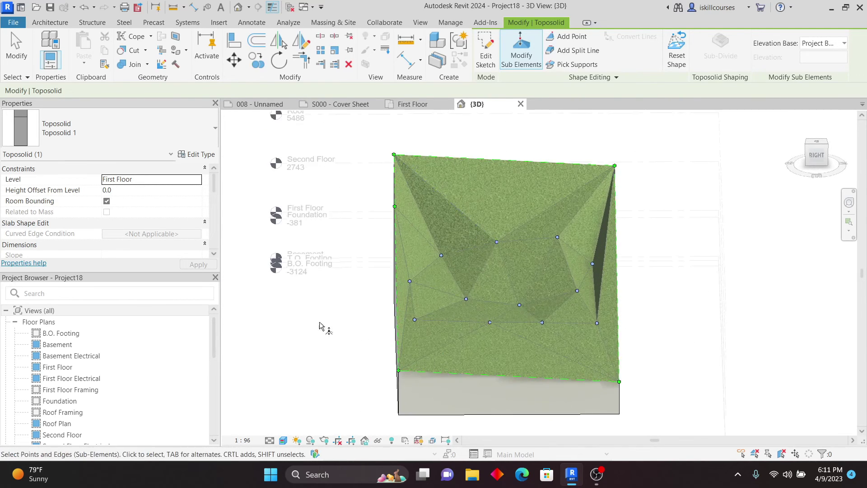
scroll(328, 336, down, 2)
click(18, 45)
Examine the reshaped toposolid's contour lines and hollows from different distances and angles in the 3D view
shift+middle_drag(420, 307, 387, 381)
scroll(396, 281, up, 2)
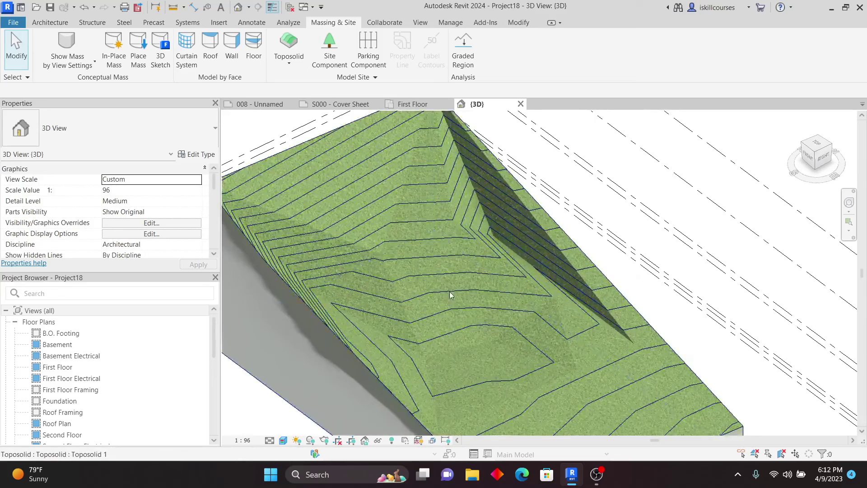
scroll(449, 292, down, 4)
scroll(487, 172, up, 3)
scroll(488, 173, up, 1)
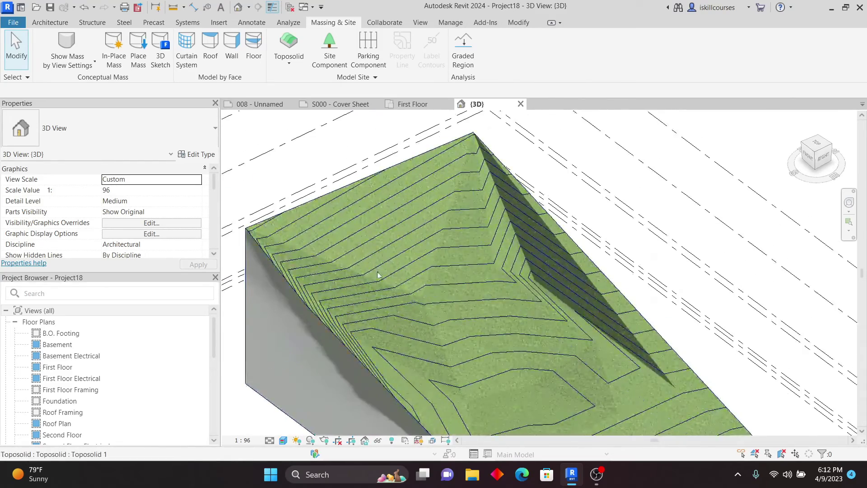
click(358, 183)
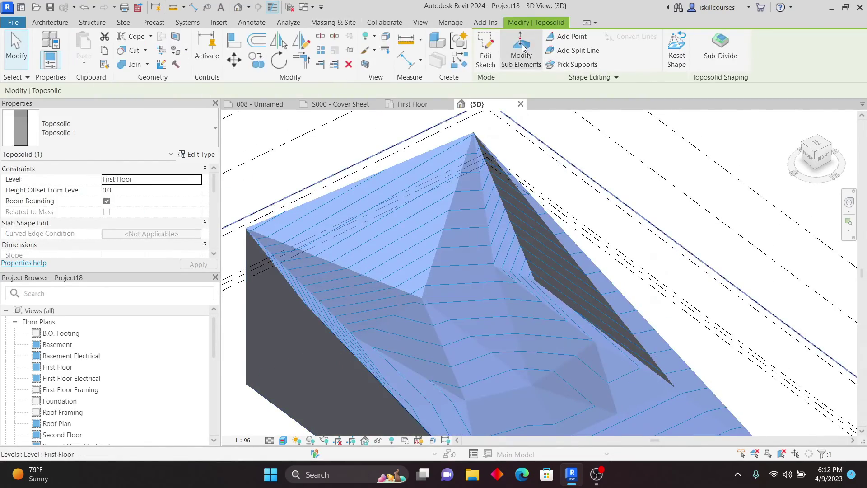
scroll(398, 212, down, 5)
key(Escape)
scroll(397, 213, up, 4)
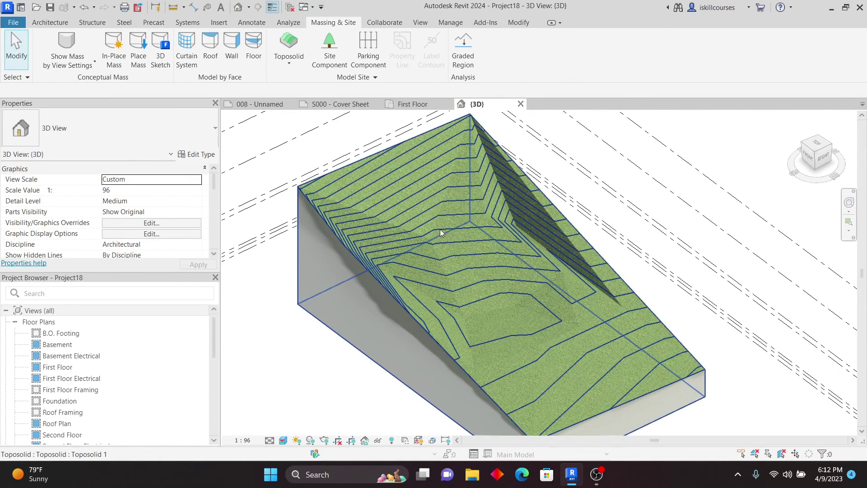
Show the available Toposolid creation options and review the finished contoured terrain in the 3D view
click(290, 63)
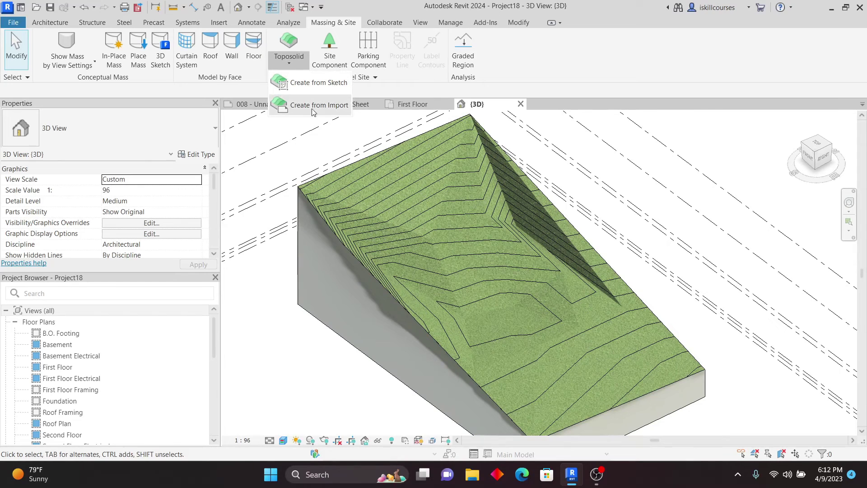
scroll(446, 248, down, 2)
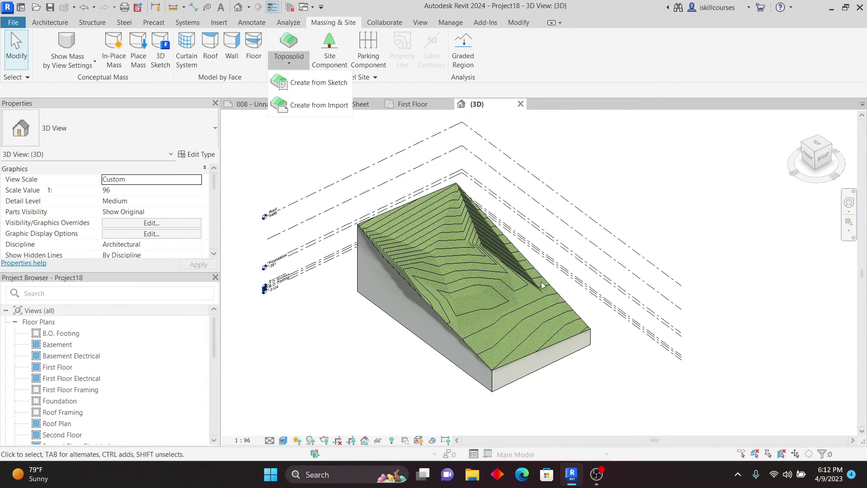
scroll(443, 325, up, 3)
scroll(390, 310, down, 1)
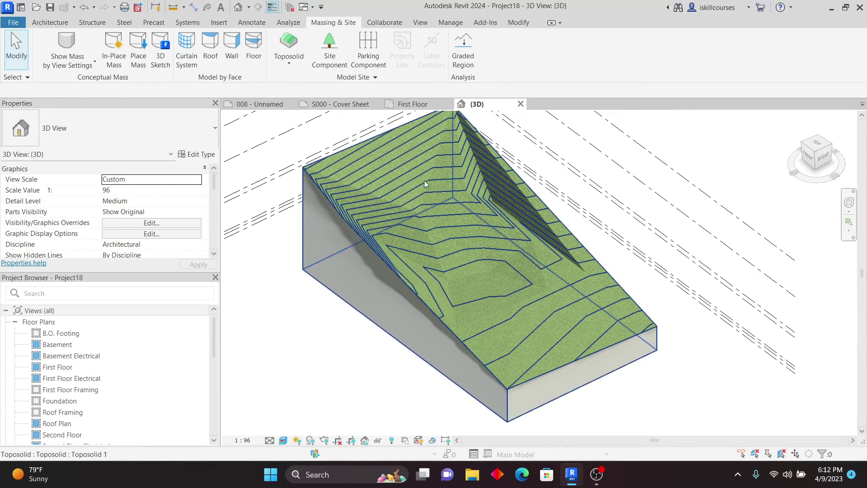
scroll(430, 322, down, 1)
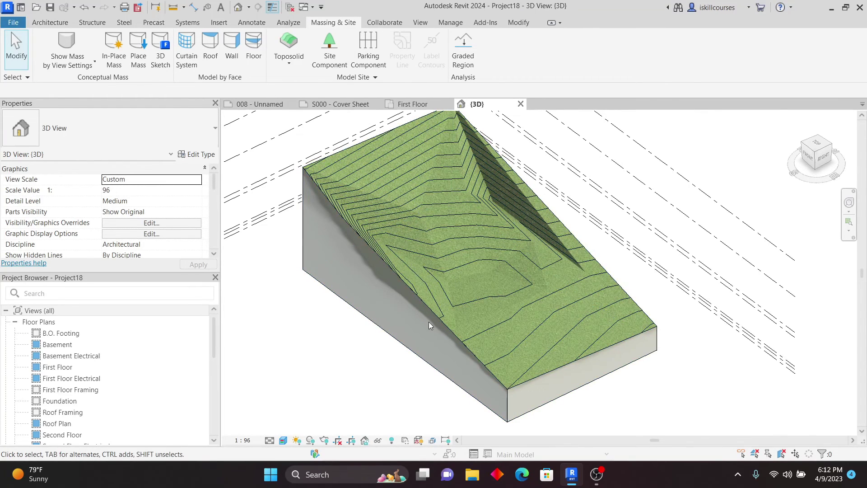
scroll(463, 233, up, 1)
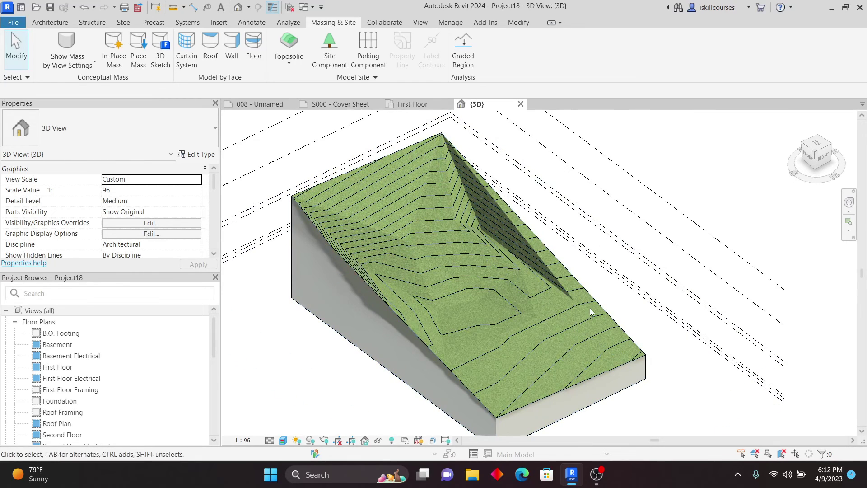
middle_drag(545, 299, 517, 247)
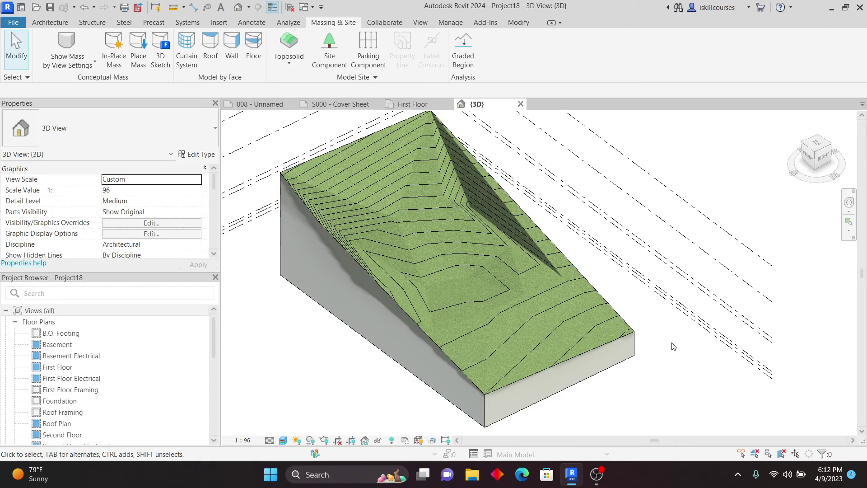
scroll(471, 337, up, 3)
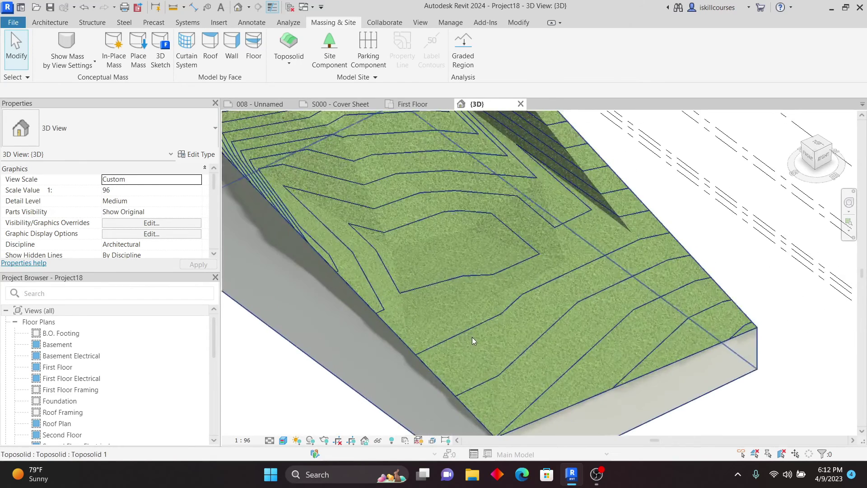
scroll(524, 352, down, 3)
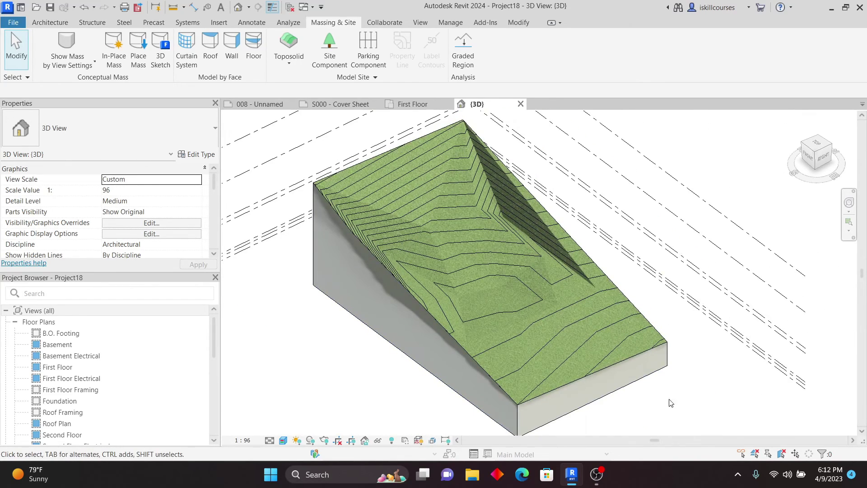
click(306, 65)
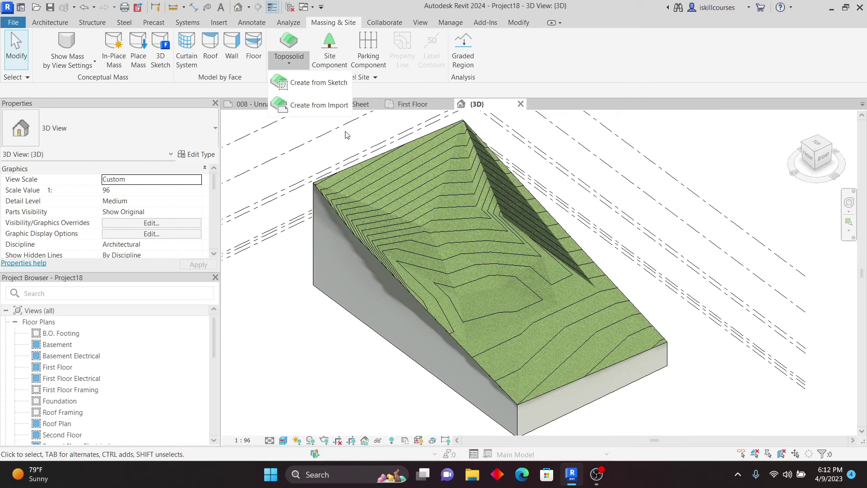
click(740, 207)
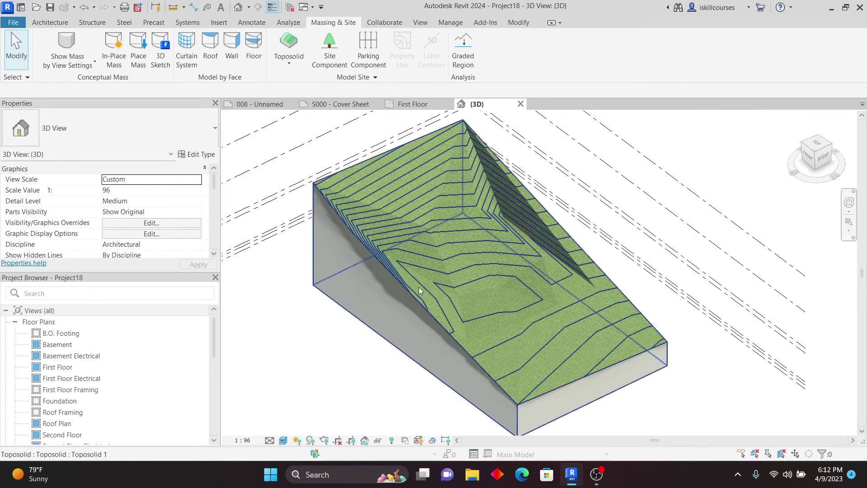
Start an in-place model component in the Floors category, accepting the name Floors 1
click(50, 22)
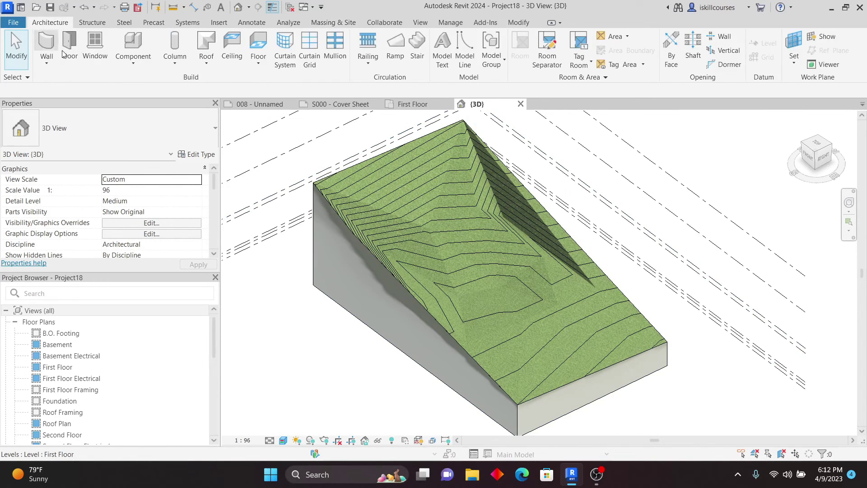
click(131, 66)
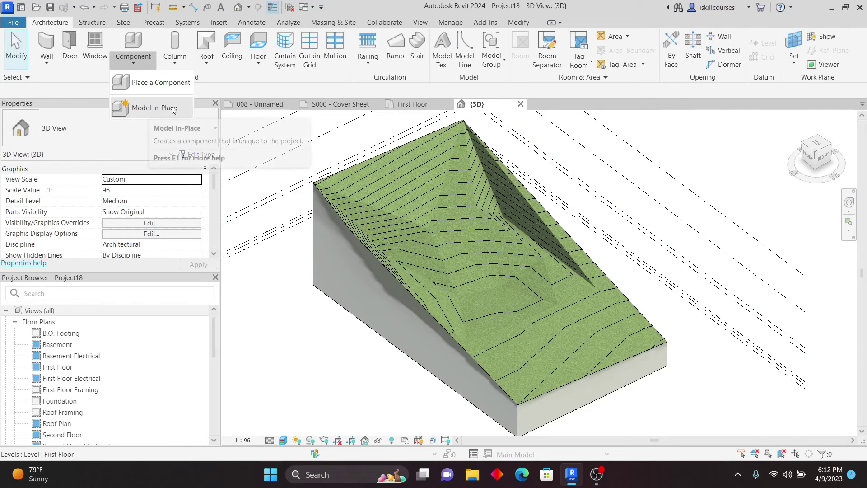
click(144, 108)
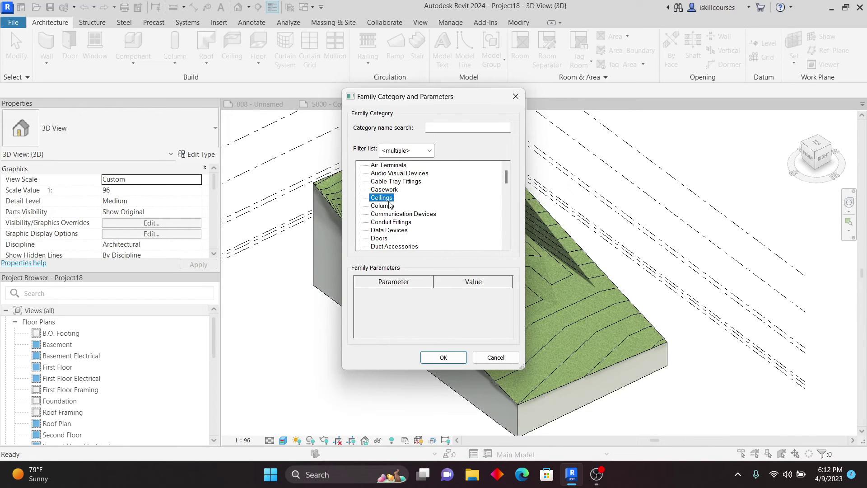
key(f)
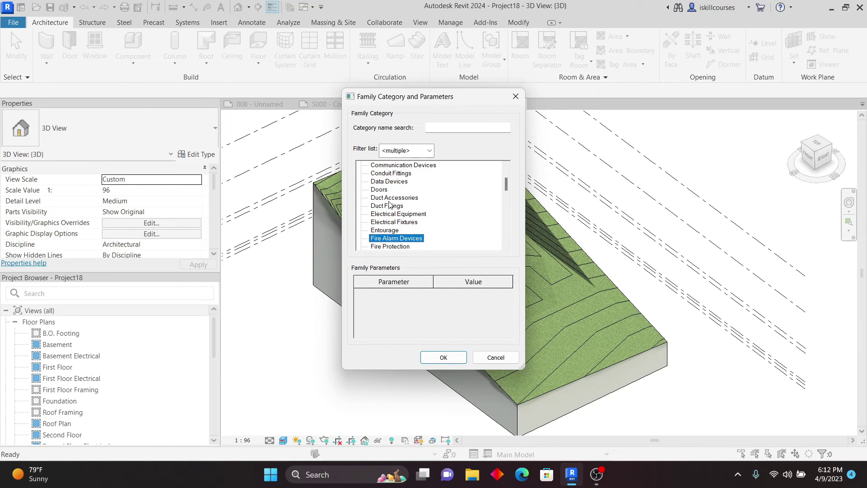
scroll(397, 228, down, 1)
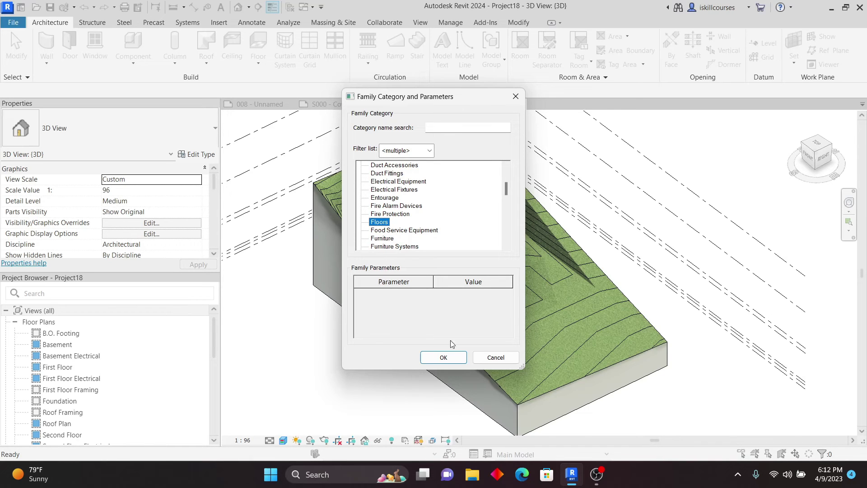
click(444, 358)
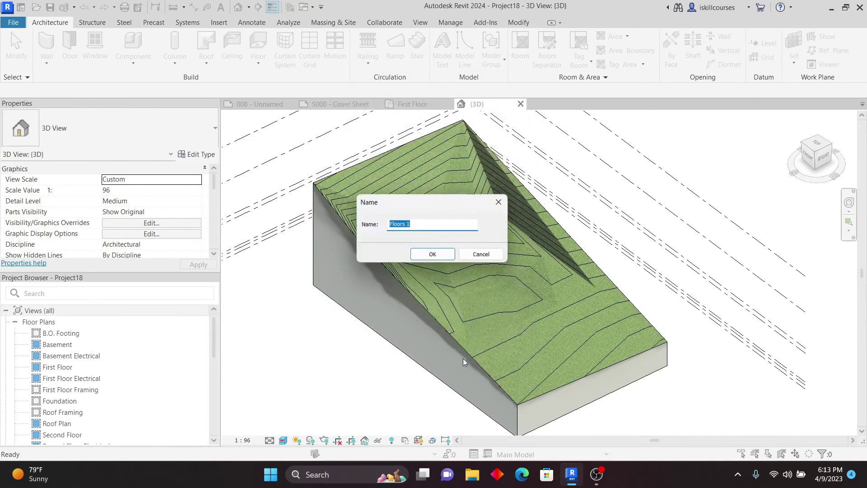
click(438, 256)
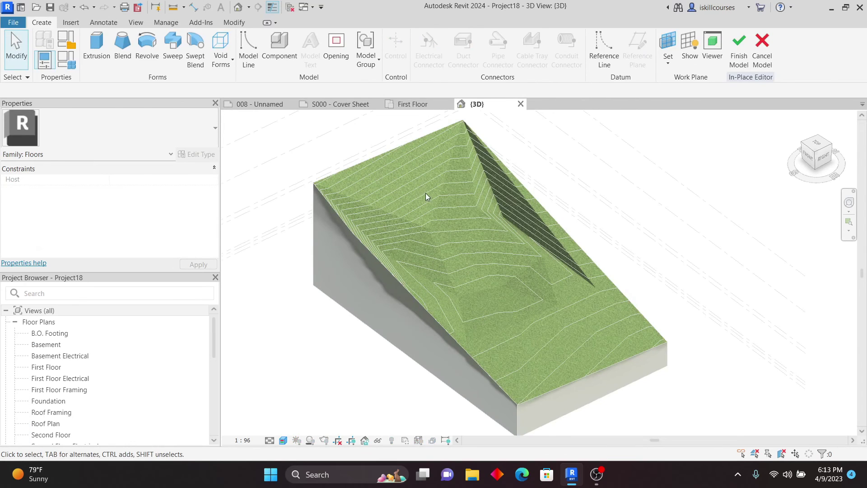
Create a void extrusion from a rectangle about 3800 by 4800 mm near the toposolid's low end, with a depth of 250 mm
click(231, 60)
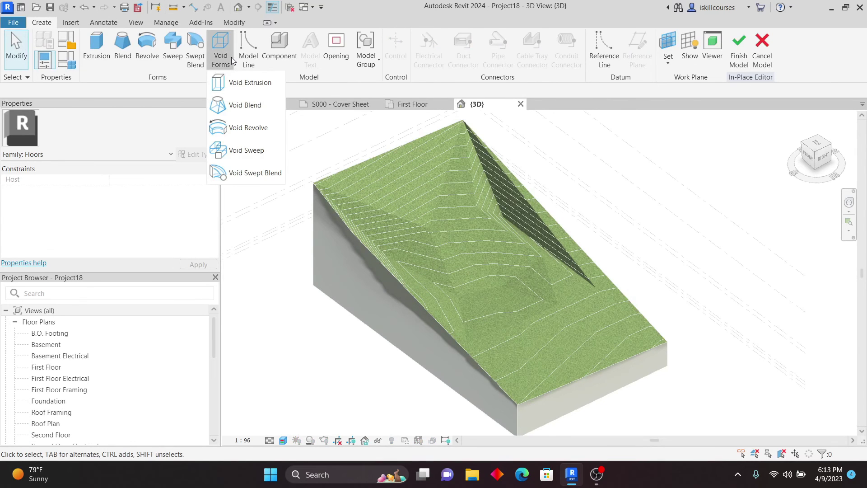
click(238, 84)
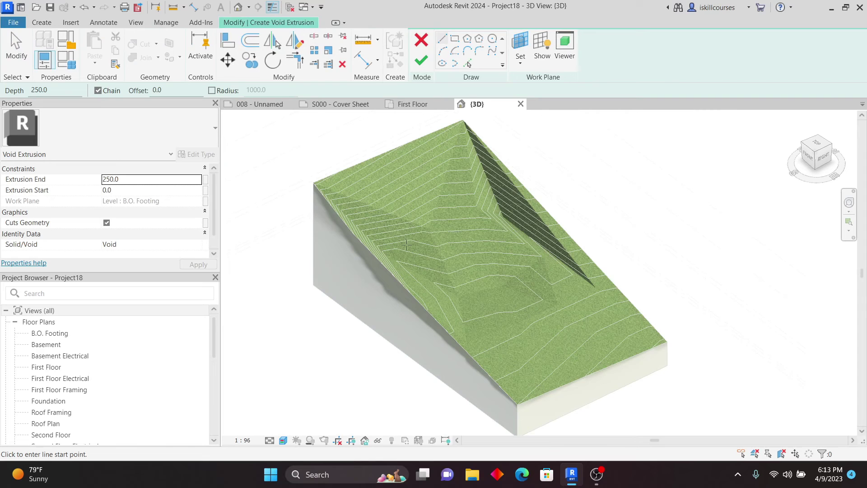
click(455, 39)
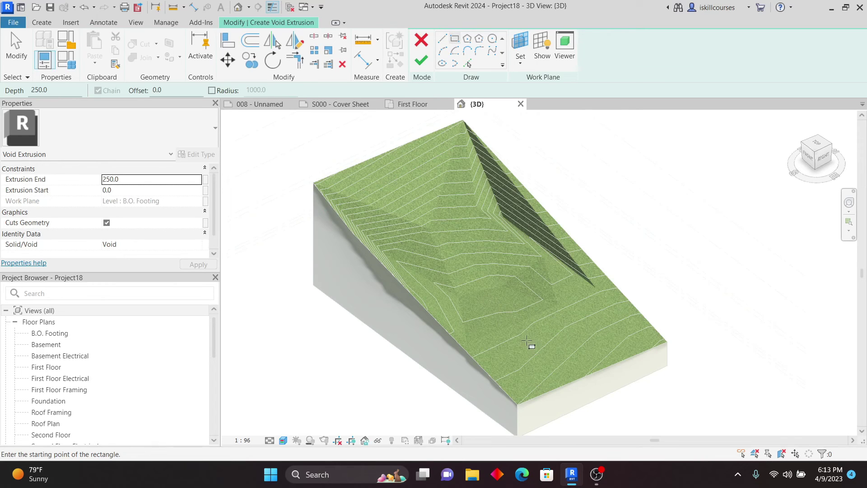
click(615, 338)
scroll(651, 382, up, 3)
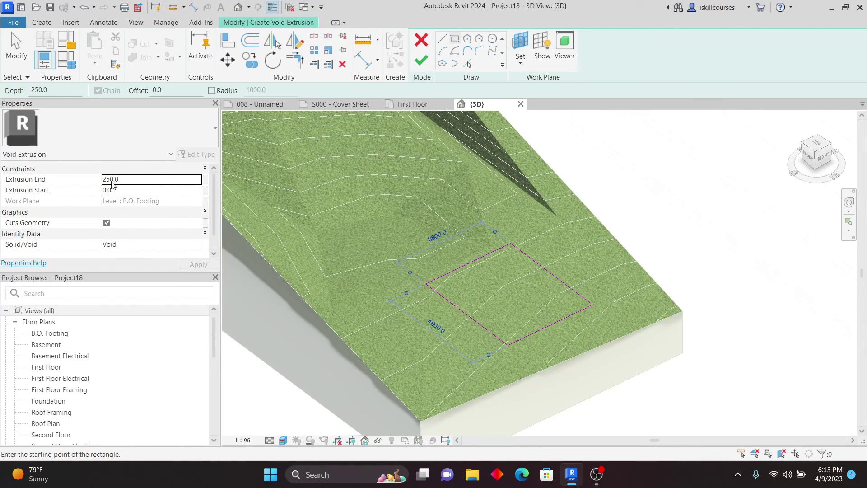
click(422, 62)
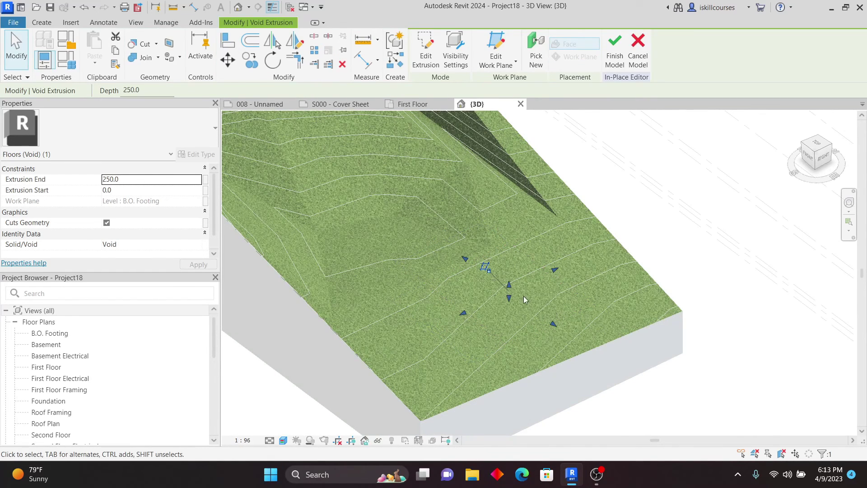
Stretch the void vertically through the toposolid, to an extrusion end of about 7294 mm and a start of about -357 mm
drag(511, 288, 513, 229)
drag(509, 297, 529, 342)
scroll(459, 272, down, 1)
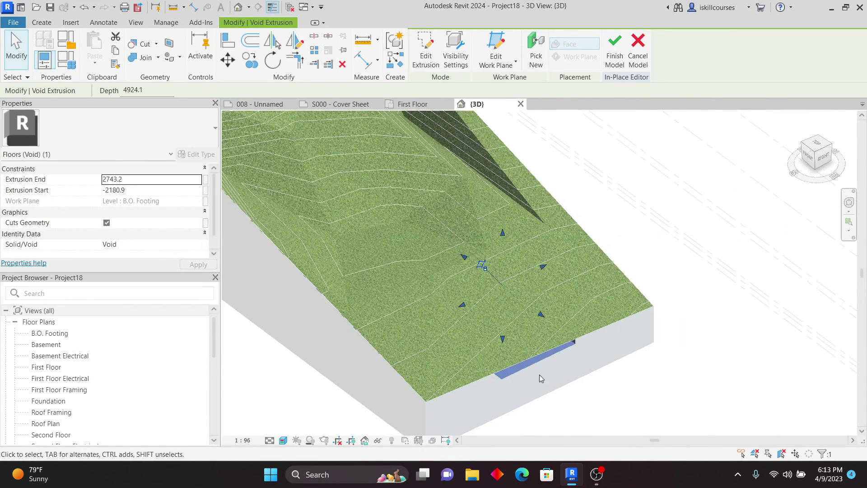
shift+middle_drag(643, 371, 664, 373)
drag(500, 236, 499, 131)
shift+middle_drag(499, 131, 585, 206)
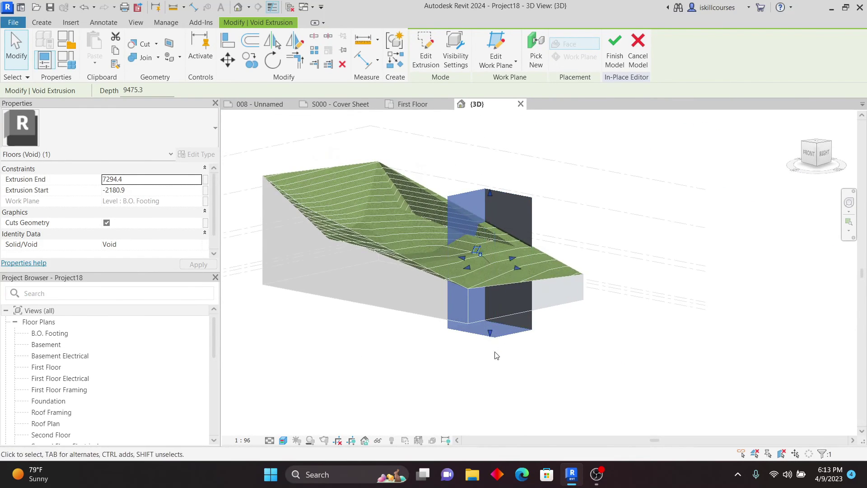
drag(490, 333, 490, 308)
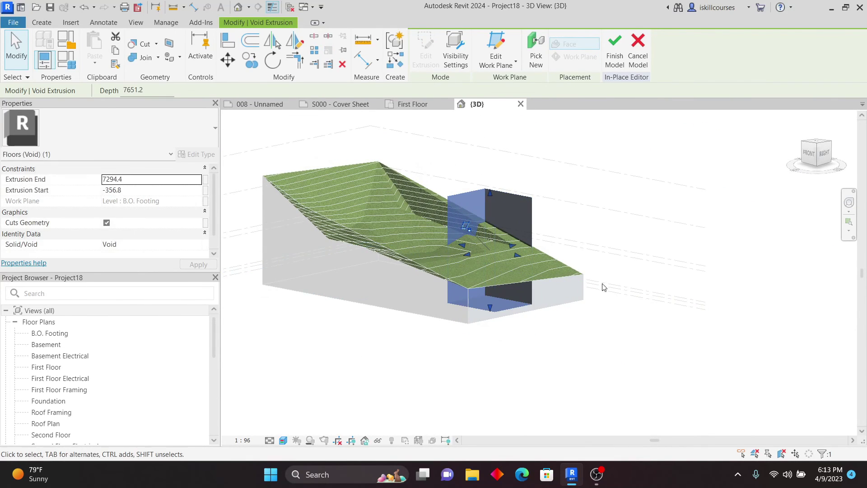
Narrow the void extrusion by pulling in its side nearest the toposolid's long edge, and deselect it
shift+middle_drag(622, 229, 510, 275)
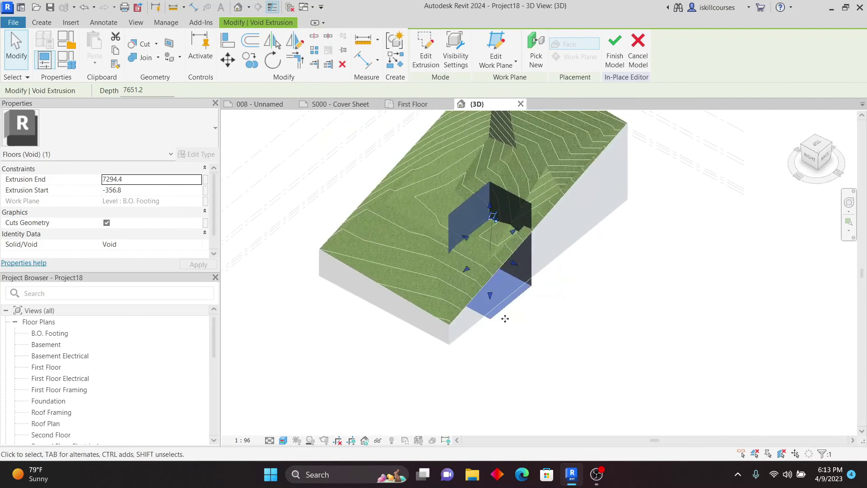
drag(513, 269, 490, 256)
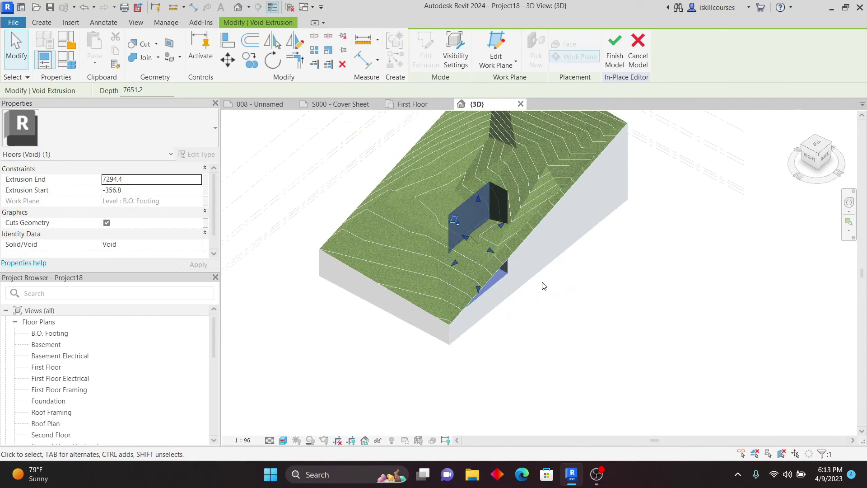
shift+middle_drag(607, 366, 631, 367)
click(631, 368)
scroll(494, 191, up, 3)
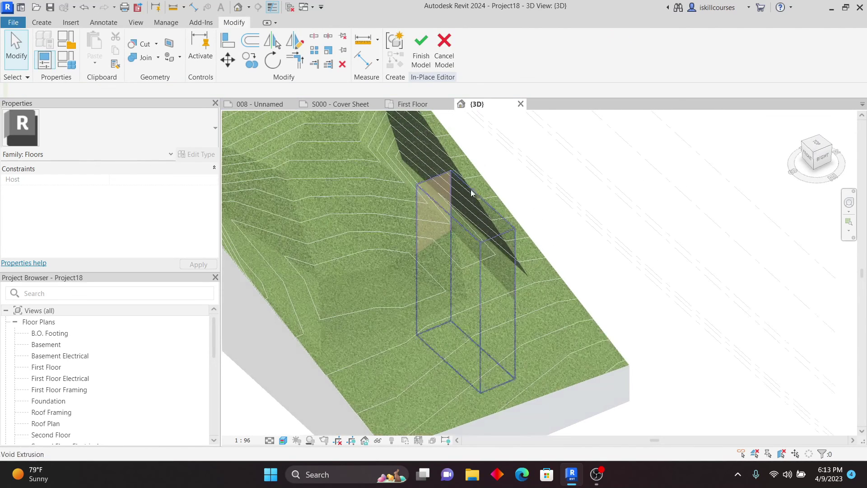
Cut the toposolid with the void extrusion using Cut Geometry and finish the in-place model
scroll(470, 189, down, 2)
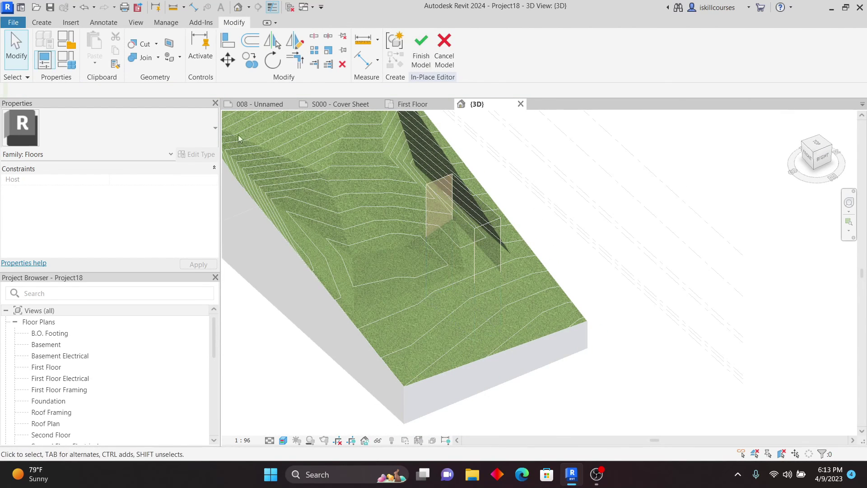
click(157, 45)
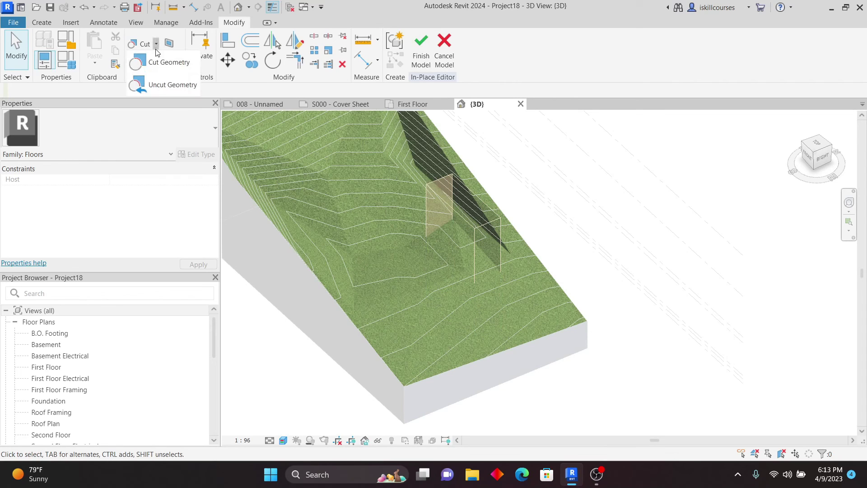
click(161, 64)
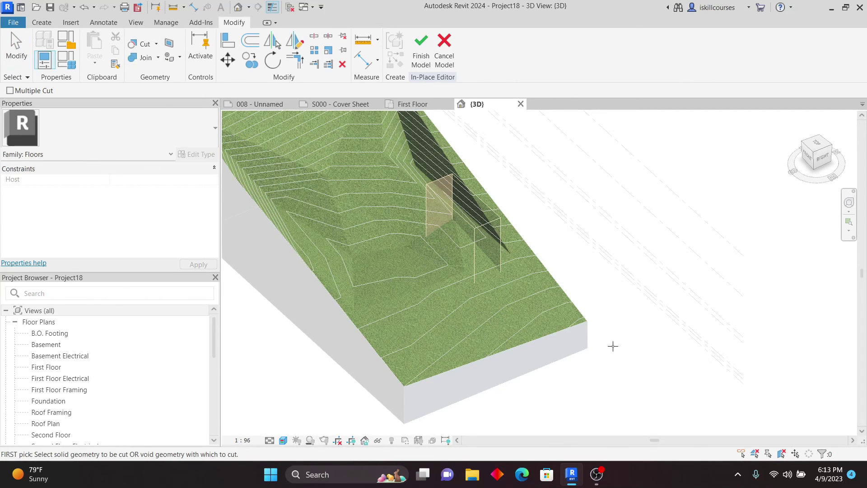
click(590, 323)
click(499, 222)
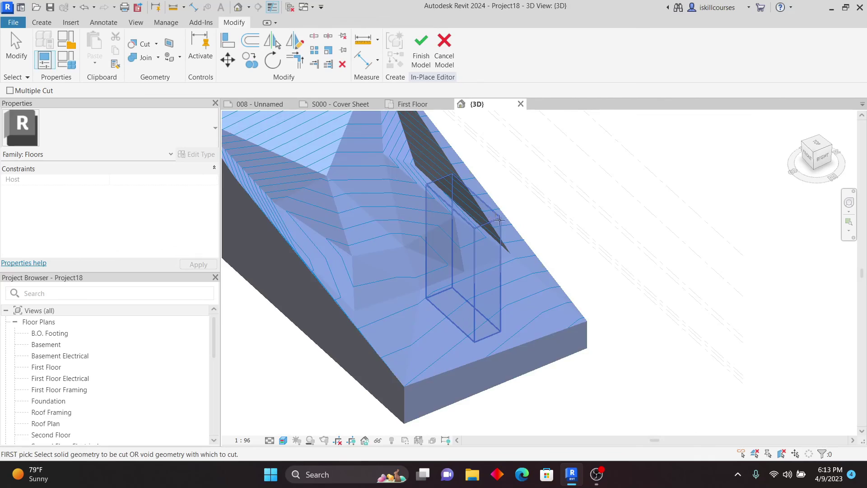
click(421, 51)
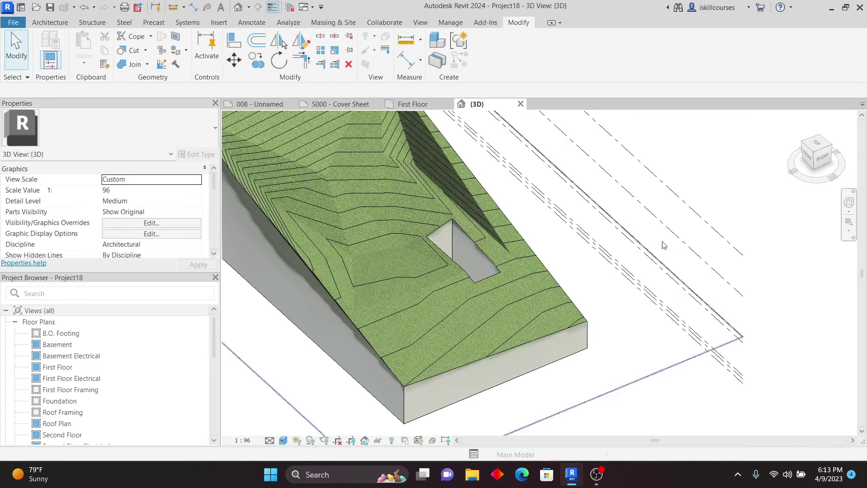
Edit the in-place void again, raise its bottom face to an extrusion start of 533.4 mm, and finish the model
shift+middle_drag(664, 245, 637, 351)
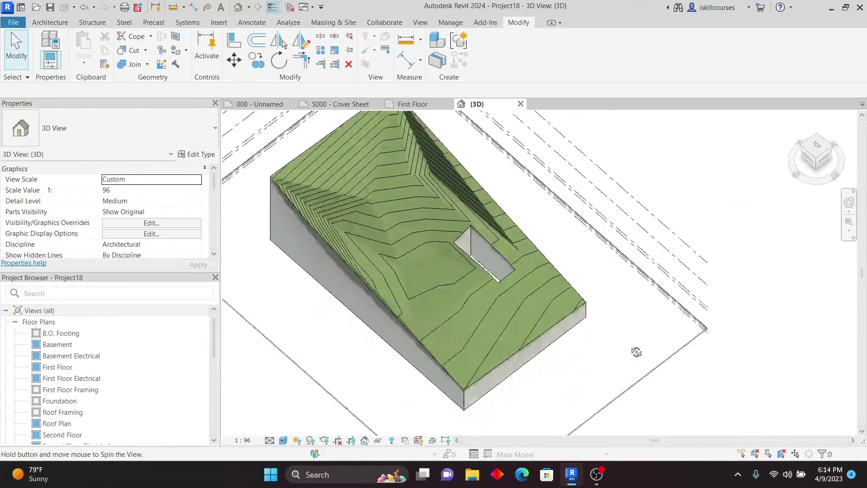
scroll(474, 262, up, 5)
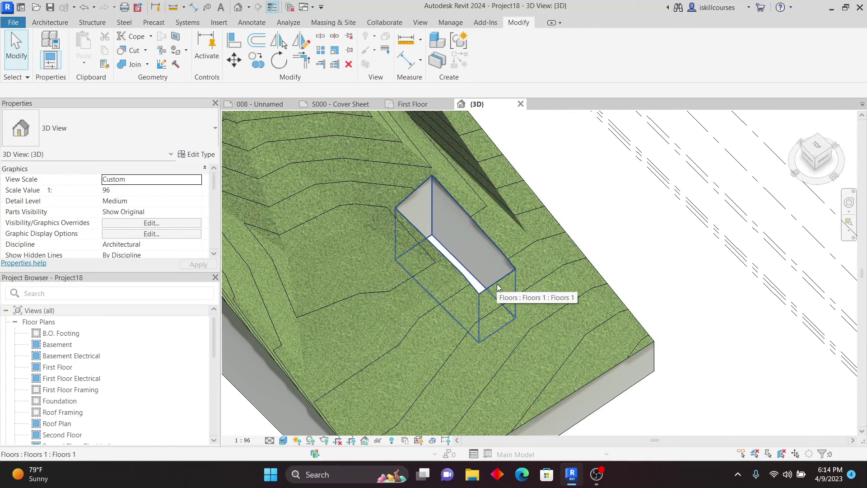
click(498, 286)
click(488, 50)
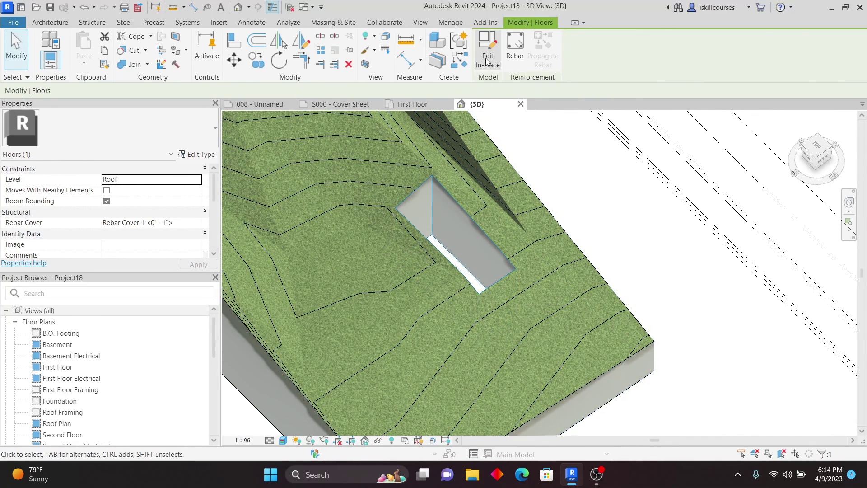
scroll(495, 288, down, 2)
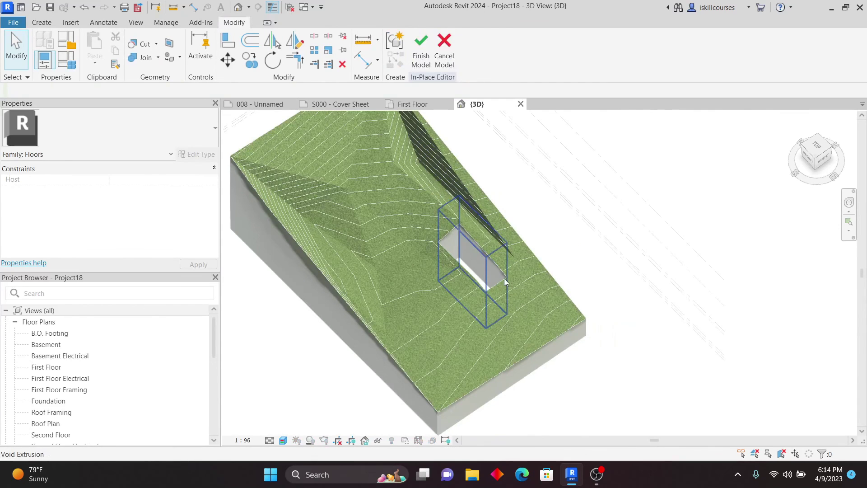
click(504, 279)
shift+middle_drag(606, 378, 605, 264)
mouse_move(473, 323)
mouse_down()
mouse_move(470, 284)
mouse_move(474, 308)
mouse_up()
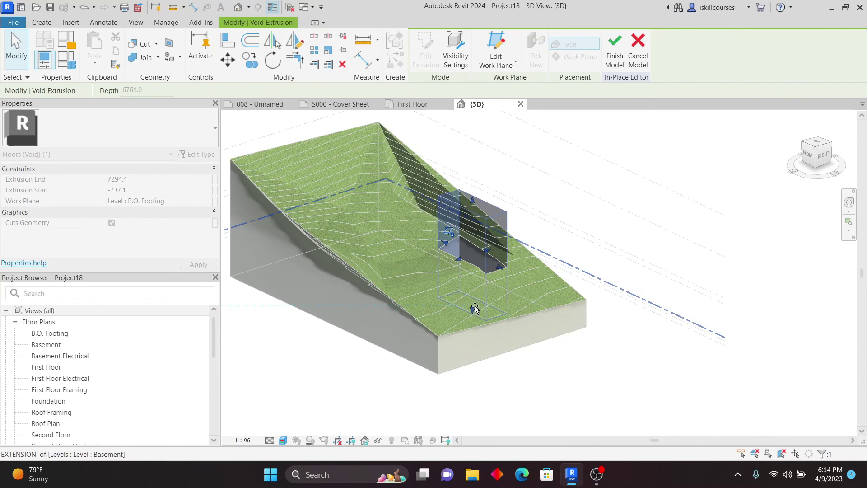
shift+middle_drag(638, 280, 611, 199)
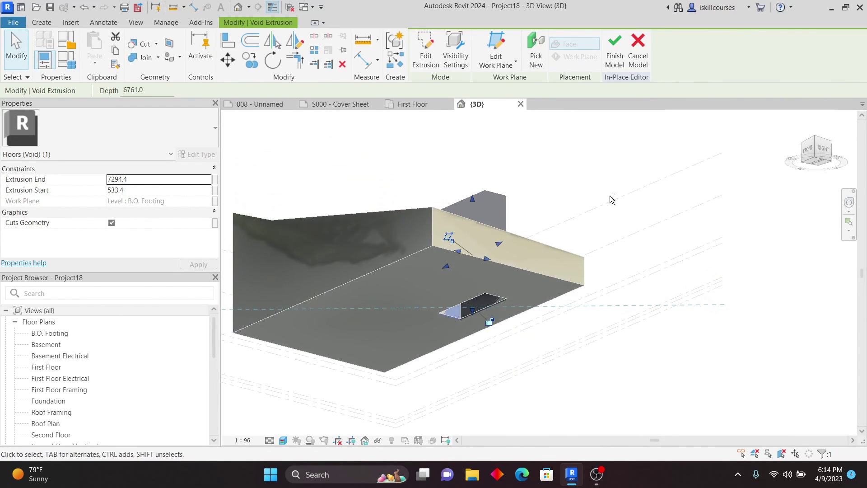
click(613, 53)
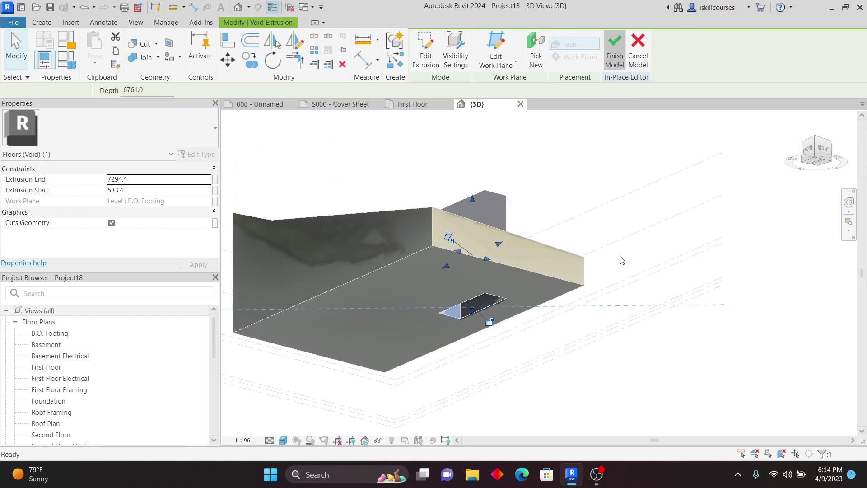
Edit the in-place void again, raise its bottom face to an extrusion start of 2108.9 mm inside the toposolid, and finish the model
shift+middle_drag(618, 284, 496, 275)
click(499, 273)
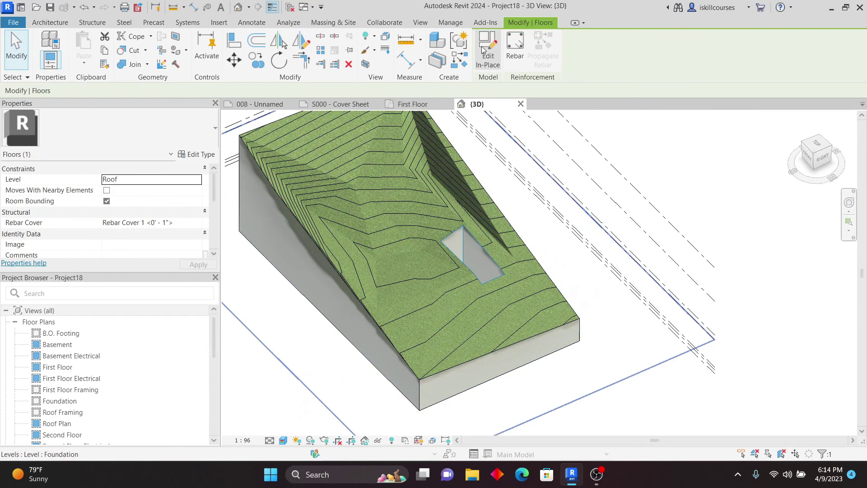
double_click(525, 275)
click(480, 251)
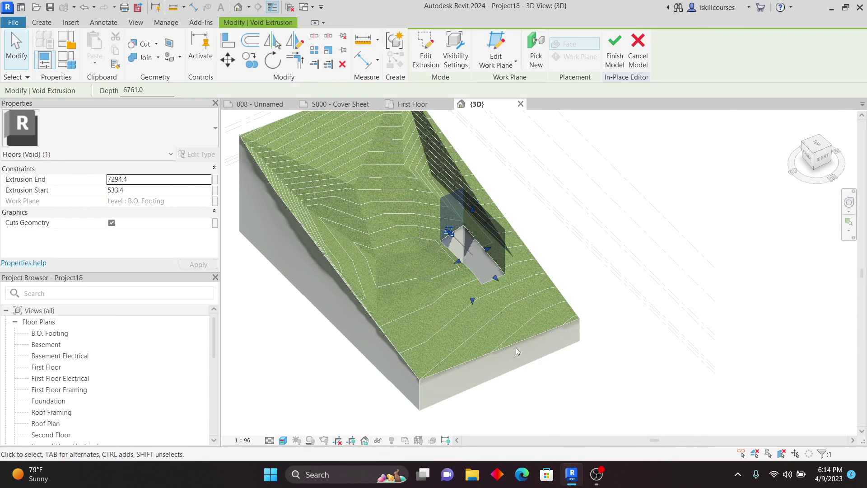
shift+middle_drag(474, 305, 826, 209)
click(816, 154)
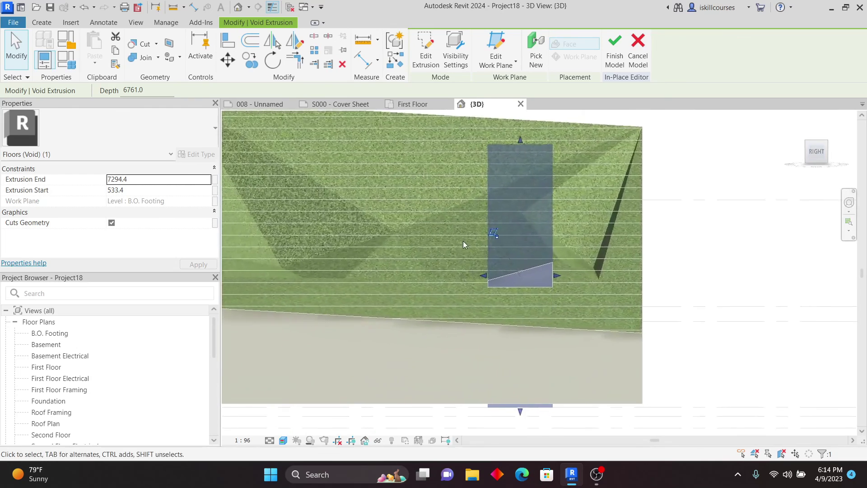
drag(540, 409, 540, 348)
shift+middle_drag(548, 359, 567, 355)
click(614, 50)
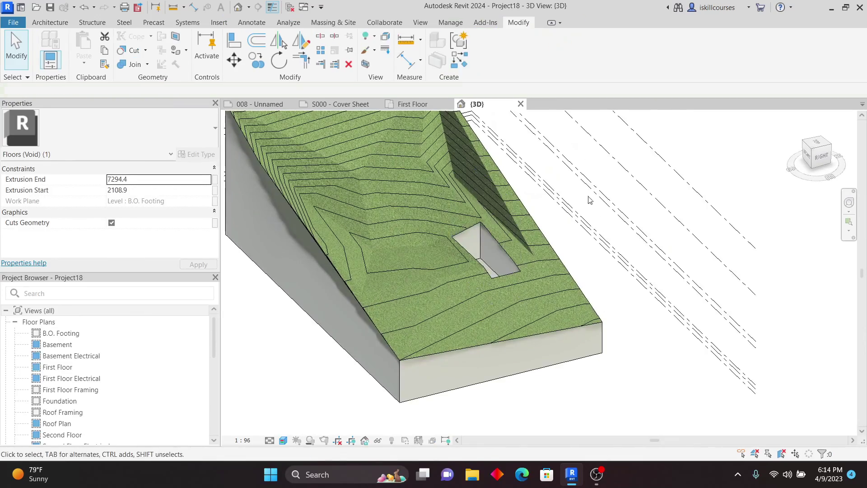
Examine the rectangular pit cut into the toposolid from several angles, both close up and with the whole terrain in view
shift+middle_drag(712, 202, 722, 273)
scroll(525, 257, up, 5)
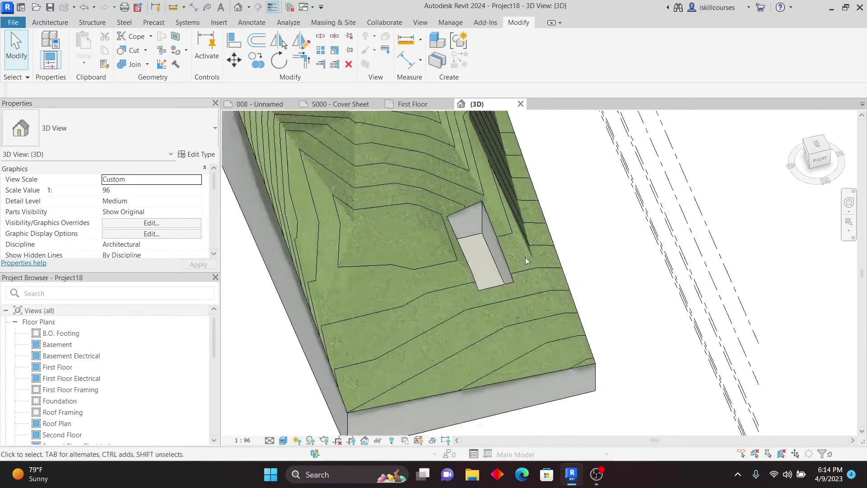
scroll(480, 247, down, 5)
shift+middle_drag(481, 247, 362, 134)
scroll(371, 171, down, 2)
scroll(381, 212, up, 5)
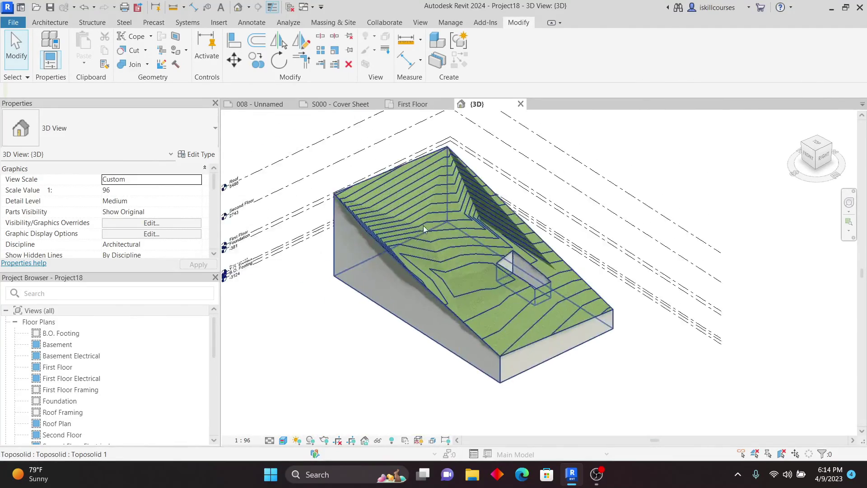
scroll(381, 213, down, 5)
shift+middle_drag(382, 213, 662, 252)
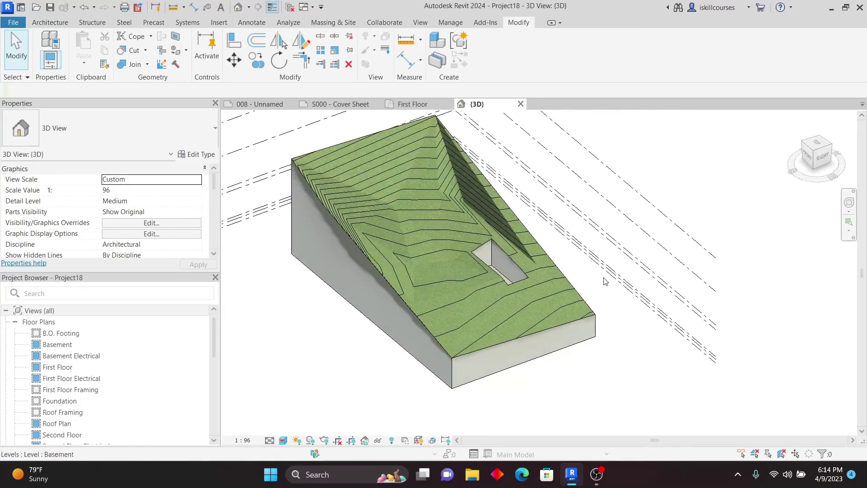
scroll(467, 253, up, 5)
scroll(467, 253, down, 5)
scroll(527, 258, down, 2)
shift+middle_drag(527, 258, 544, 287)
scroll(541, 291, up, 5)
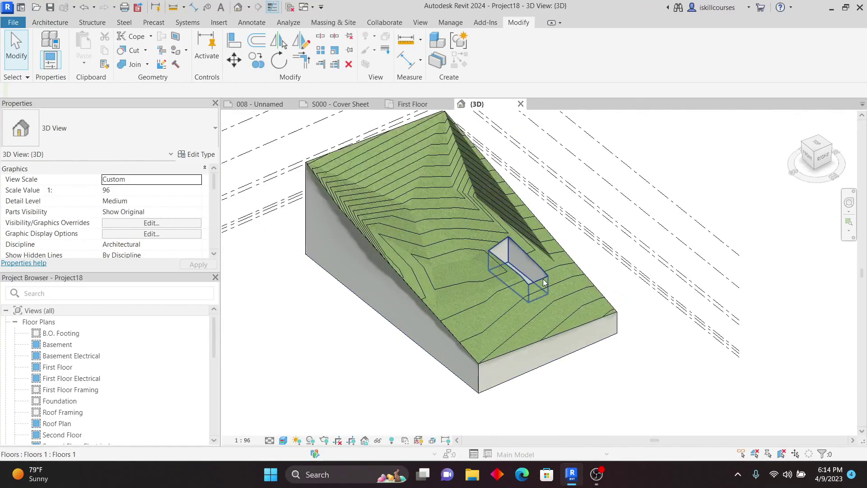
scroll(542, 291, down, 5)
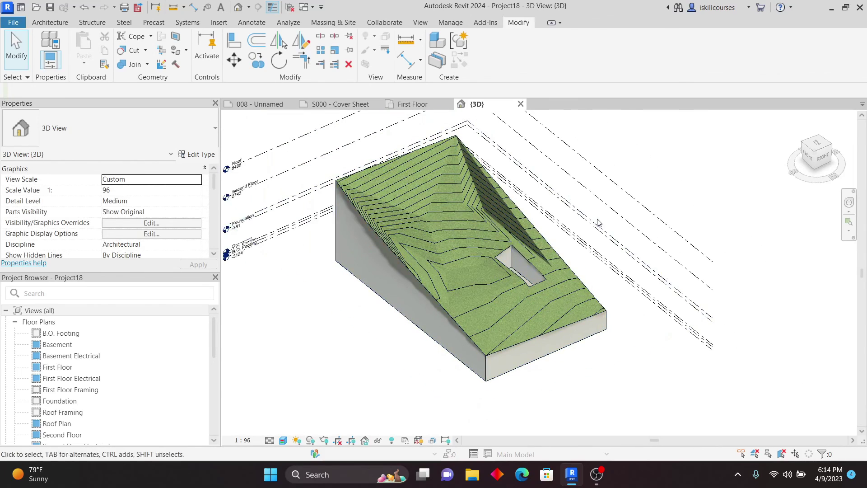
scroll(597, 222, up, 3)
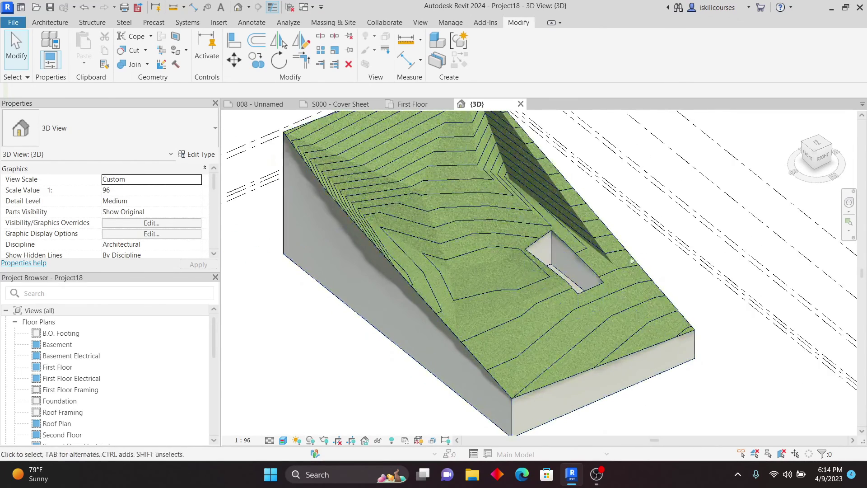
scroll(685, 194, down, 3)
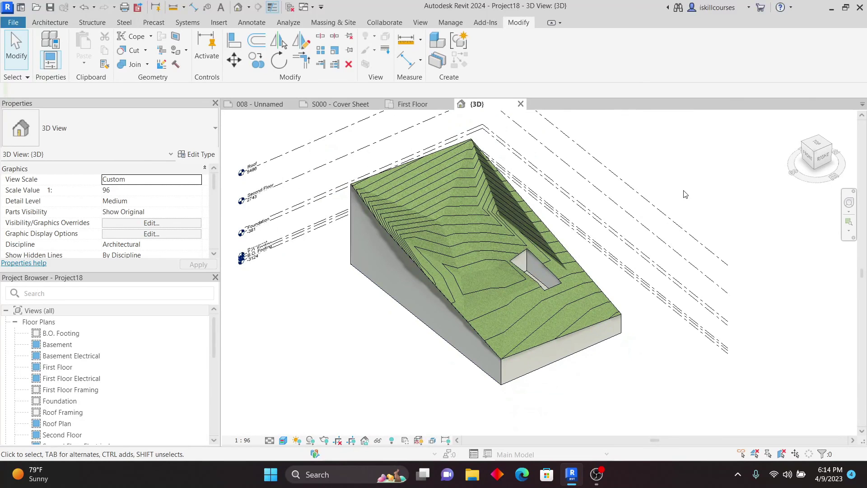